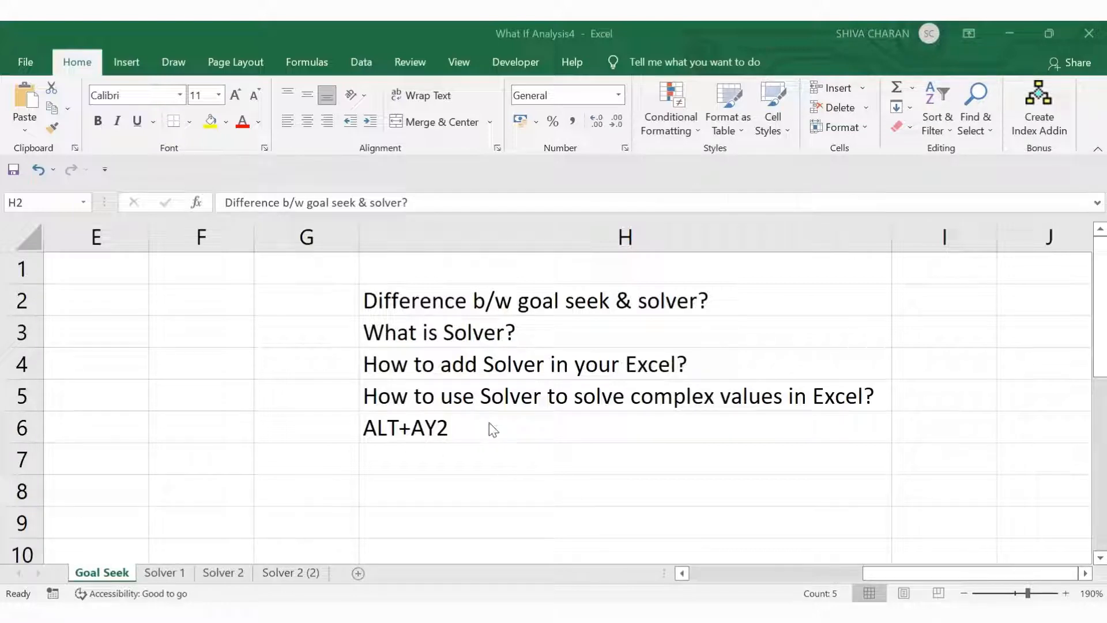
# Review the Solver topic list in column H and the units, revenue, cost and income model in columns A to C.
pyautogui.click(469, 426)
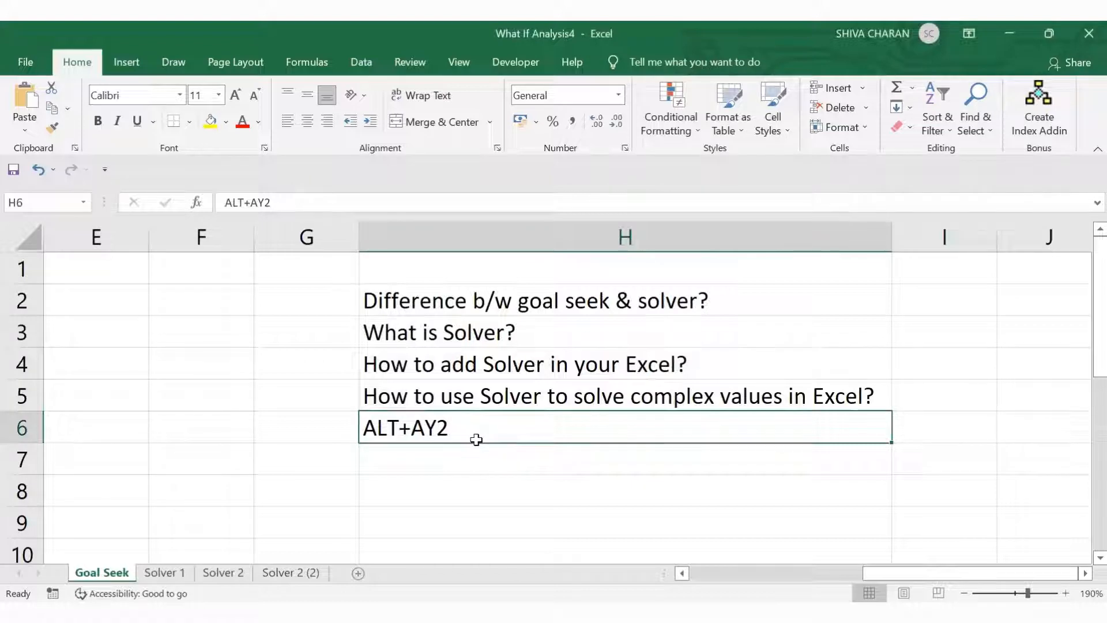
pyautogui.click(557, 487)
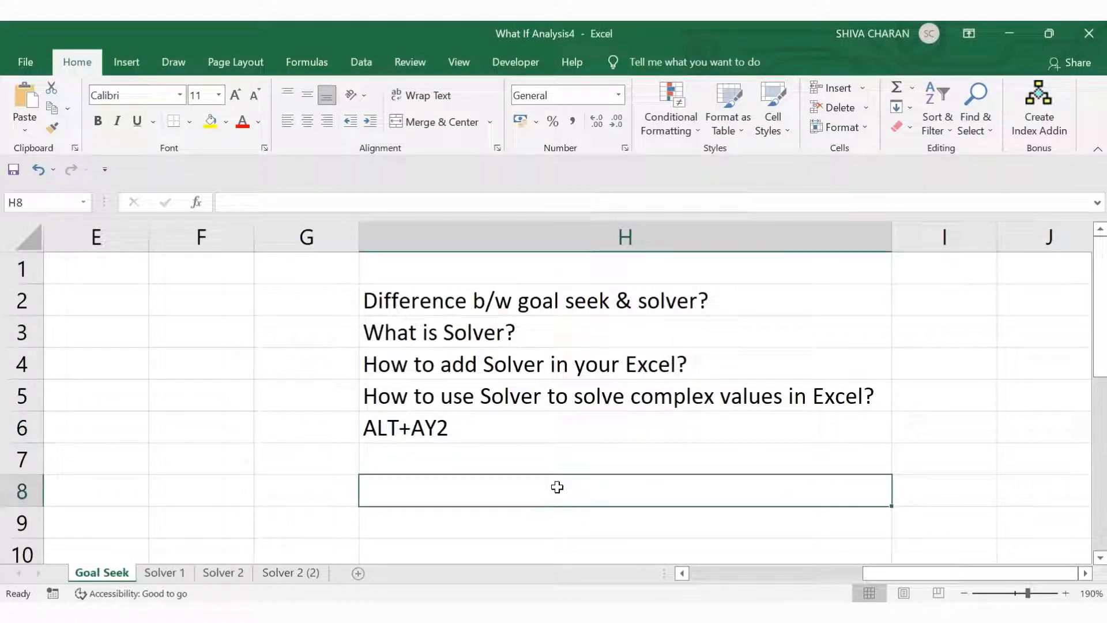
pyautogui.hscroll(-2, 556, 487)
pyautogui.click(446, 469)
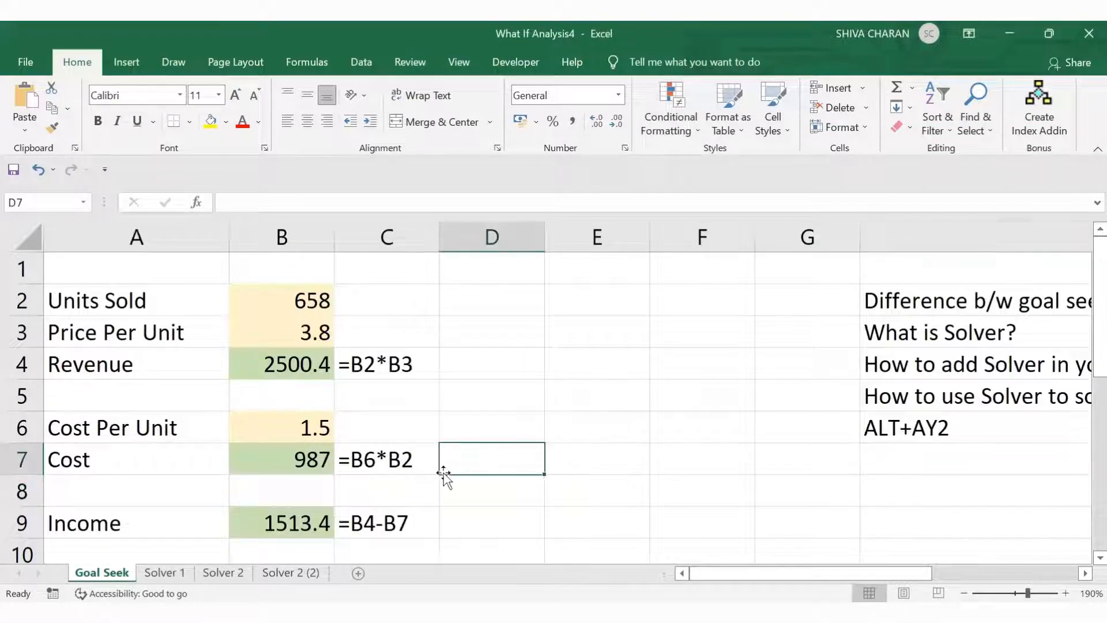
pyautogui.scroll(-1, 443, 473)
pyautogui.scroll(1, 444, 477)
pyautogui.moveTo(180, 302); pyautogui.dragTo(324, 522)
pyautogui.click(562, 337)
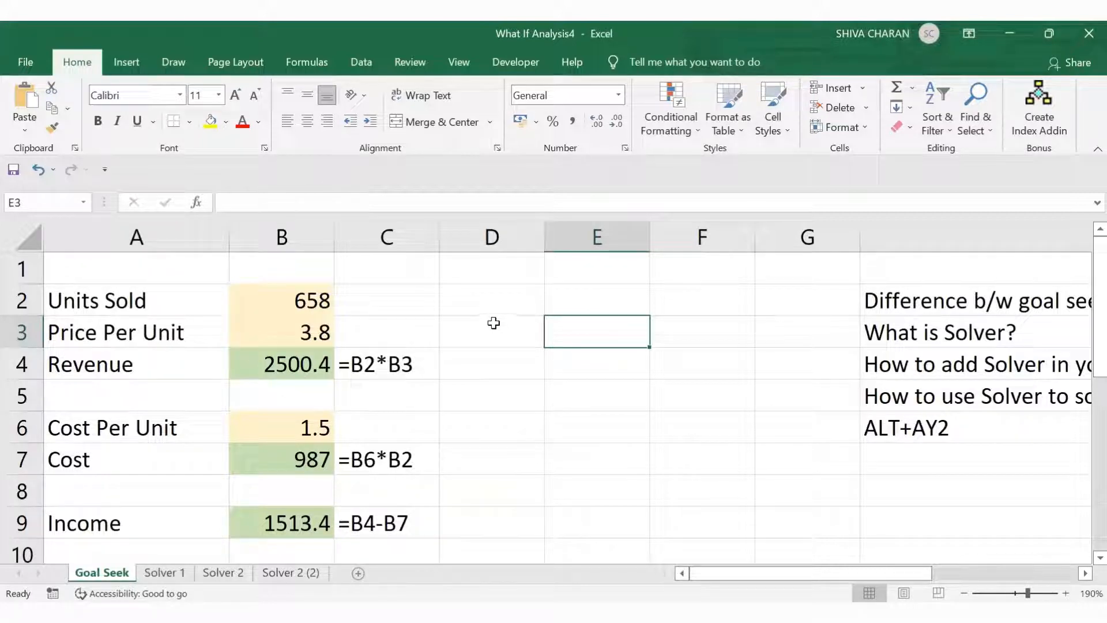
pyautogui.click(358, 300)
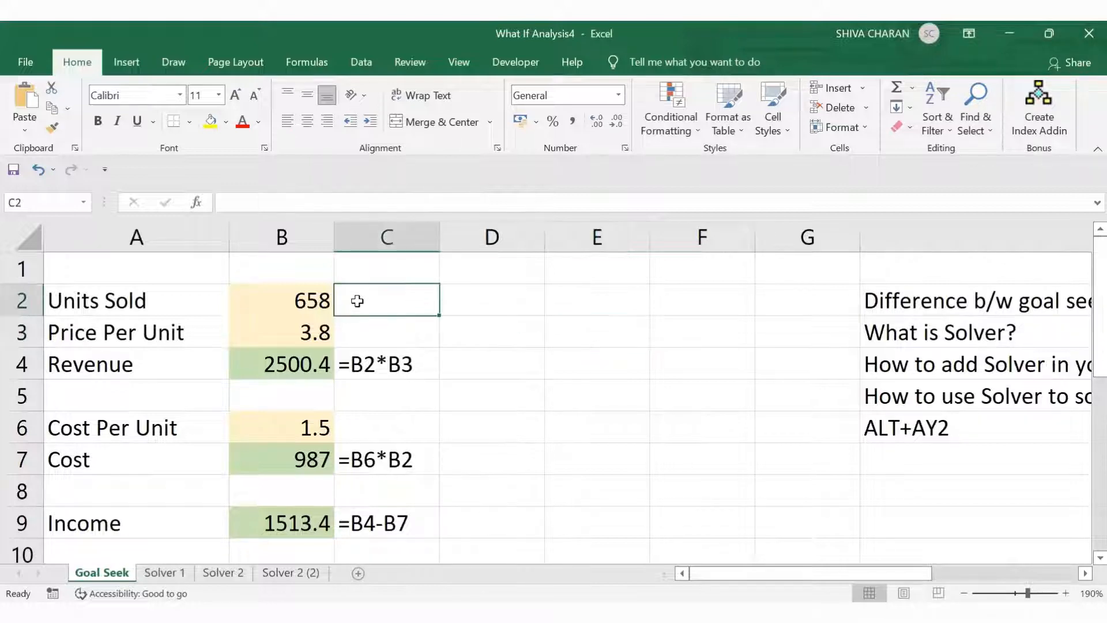
pyautogui.click(483, 302)
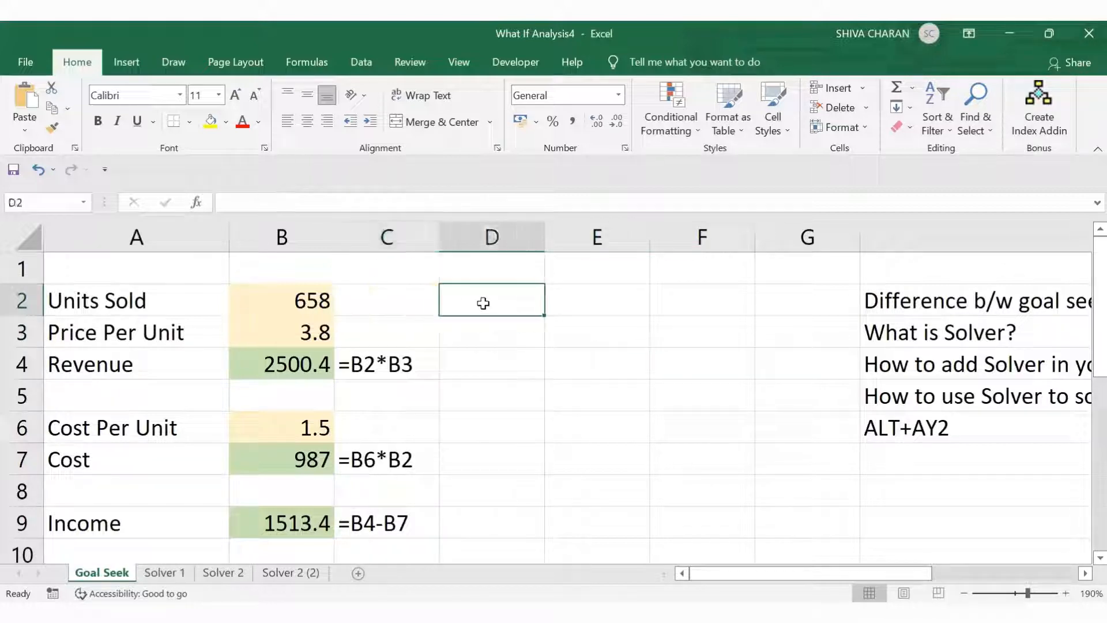
# Enter the target income 2500 in cell D9, on the Income row.
pyautogui.click(291, 526)
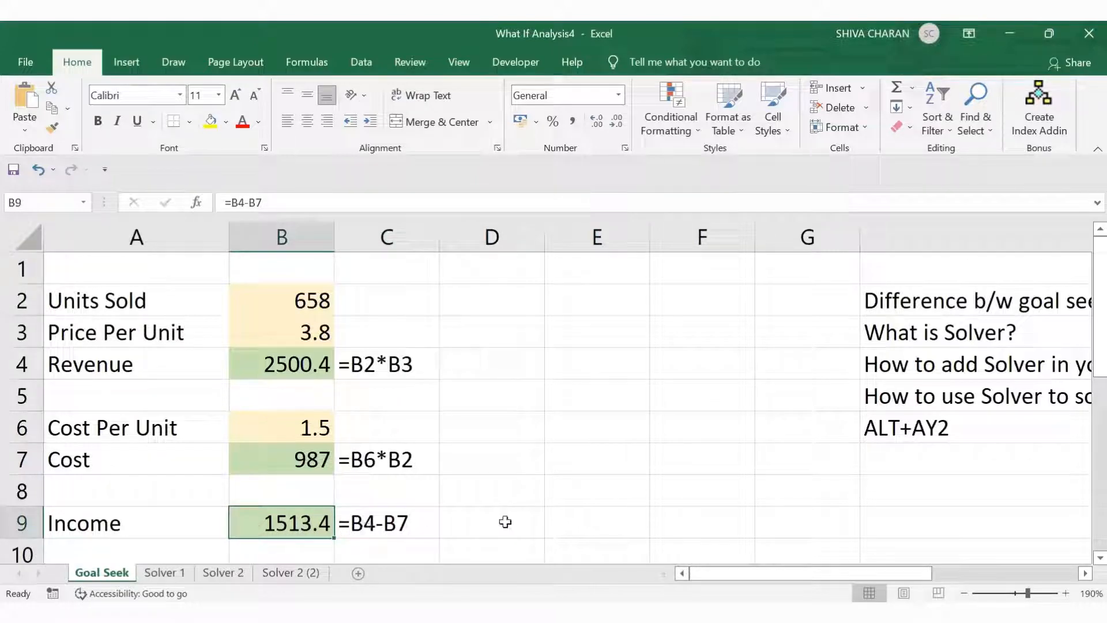
pyautogui.click(505, 522)
pyautogui.write('2')
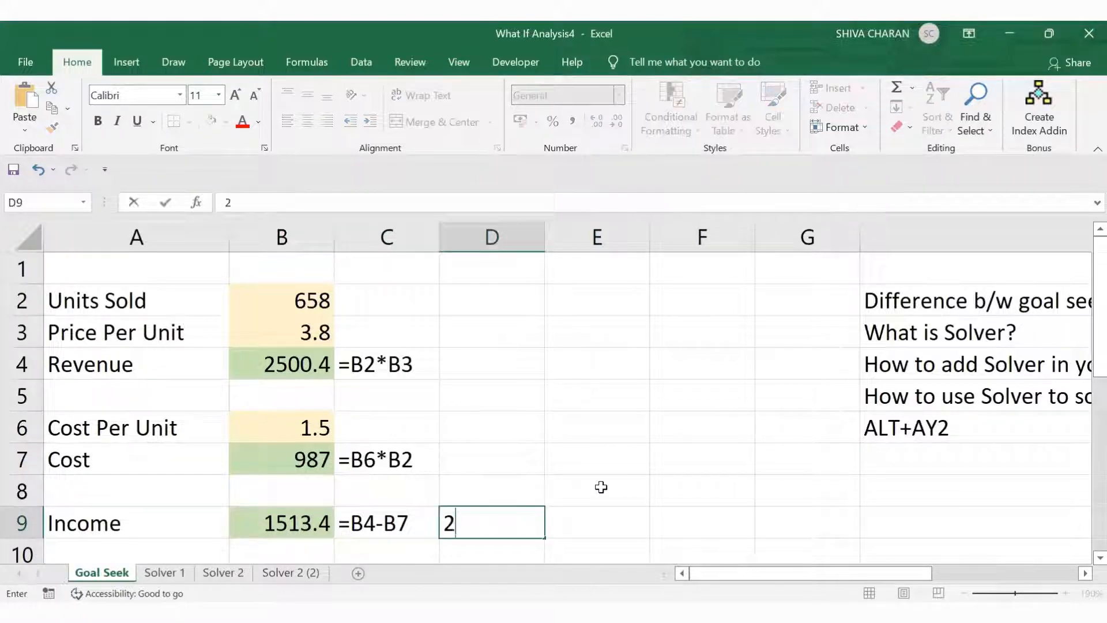
pyautogui.write('500')
pyautogui.press('Return')
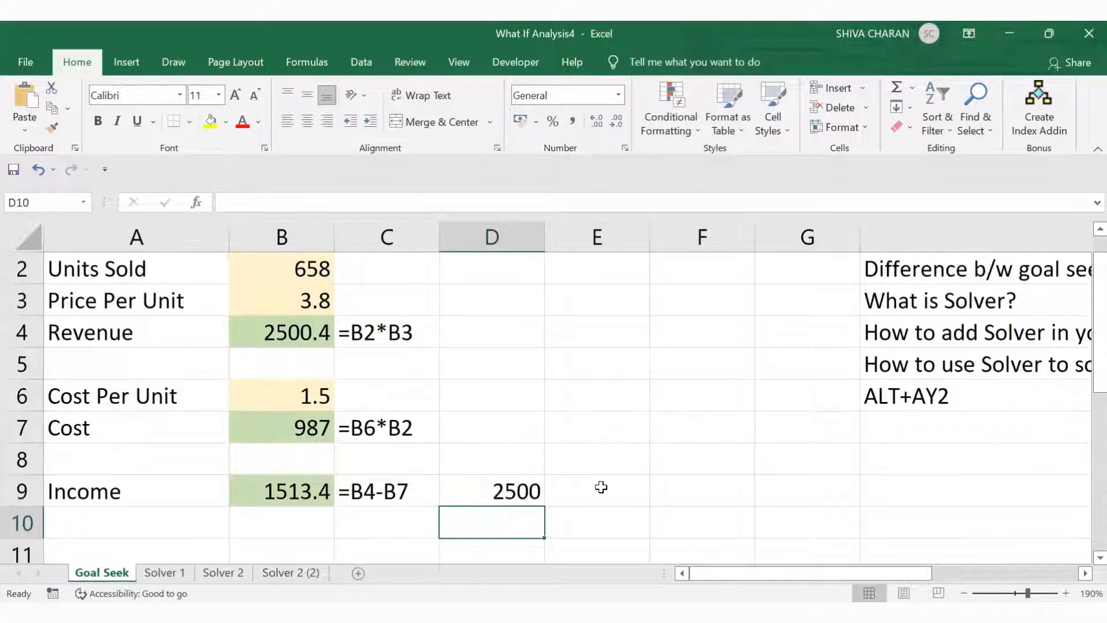
# Compare the target in D9 with the Income formula in B9 and the Units Sold input in B2.
pyautogui.click(503, 510)
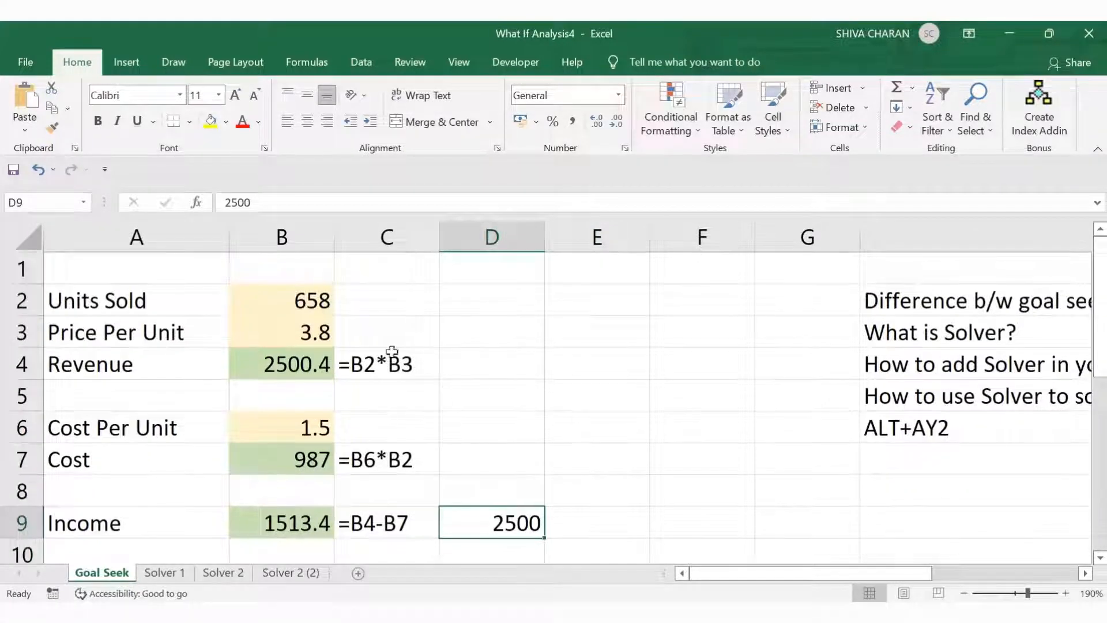
pyautogui.click(267, 295)
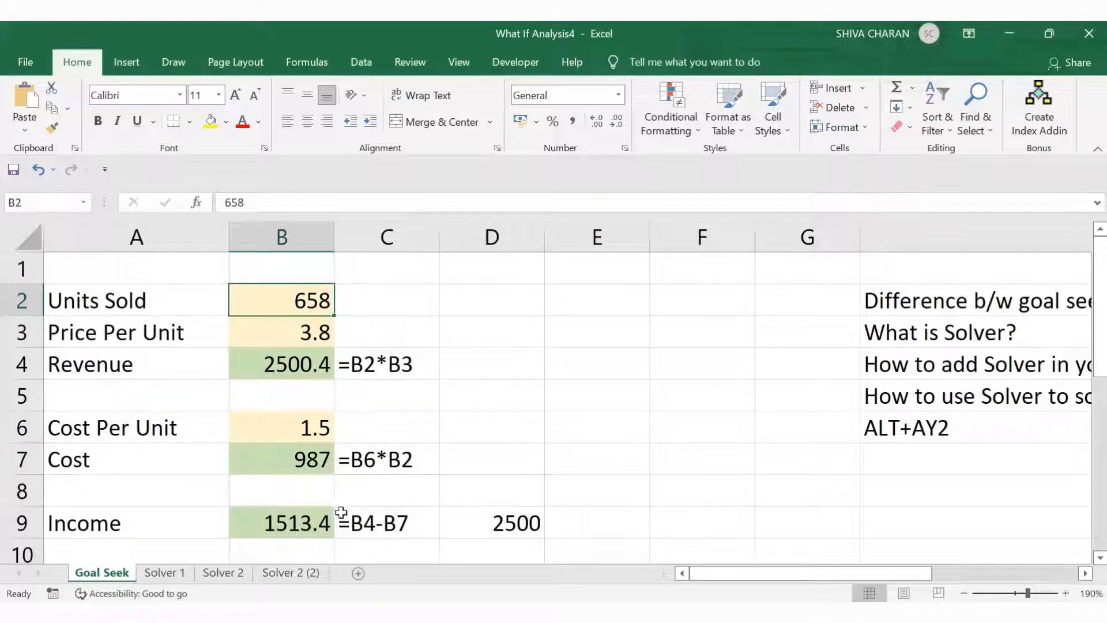
pyautogui.click(497, 523)
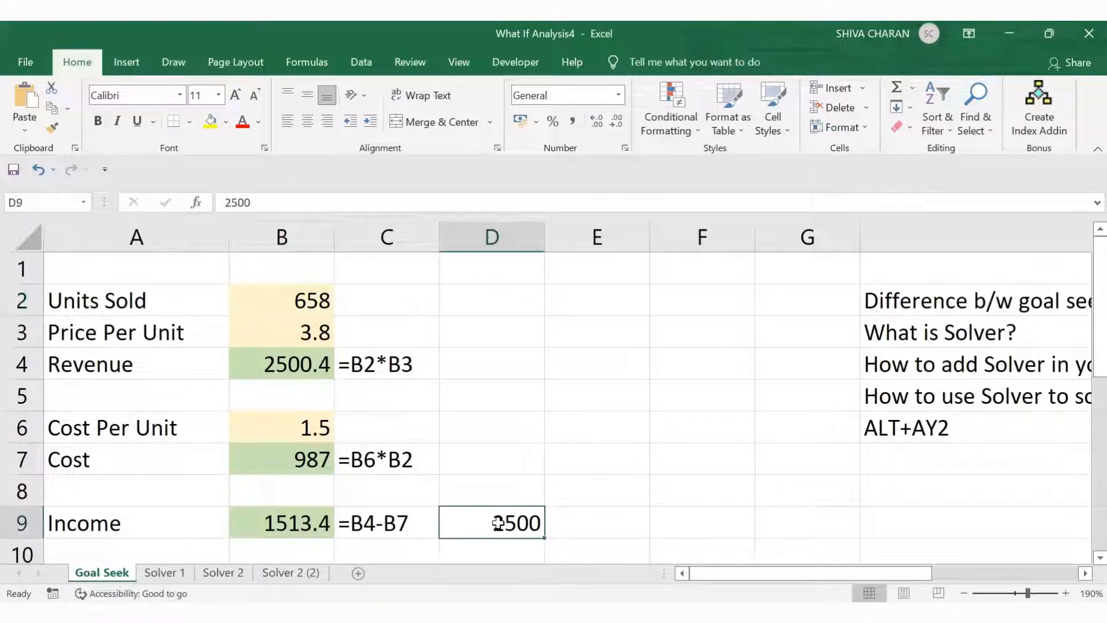
pyautogui.click(488, 297)
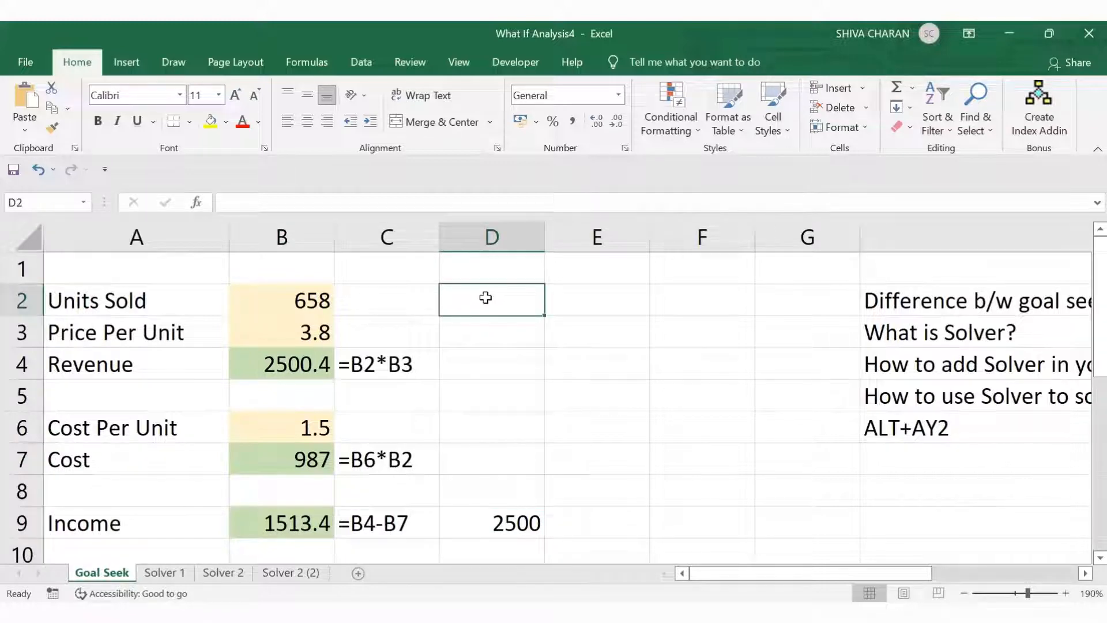
pyautogui.click(474, 517)
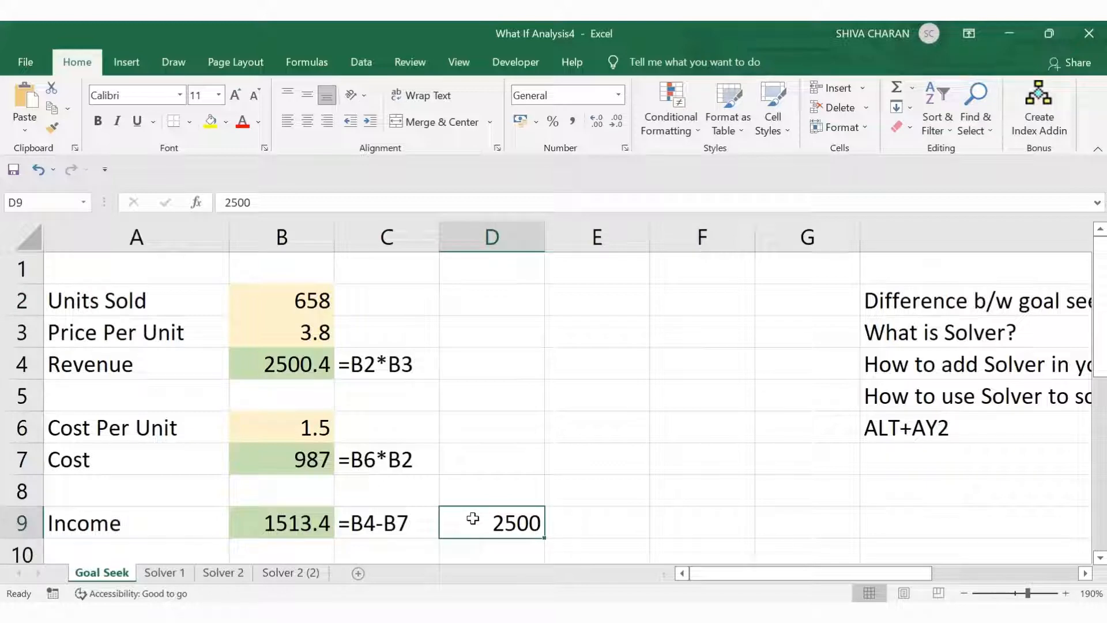
pyautogui.click(284, 523)
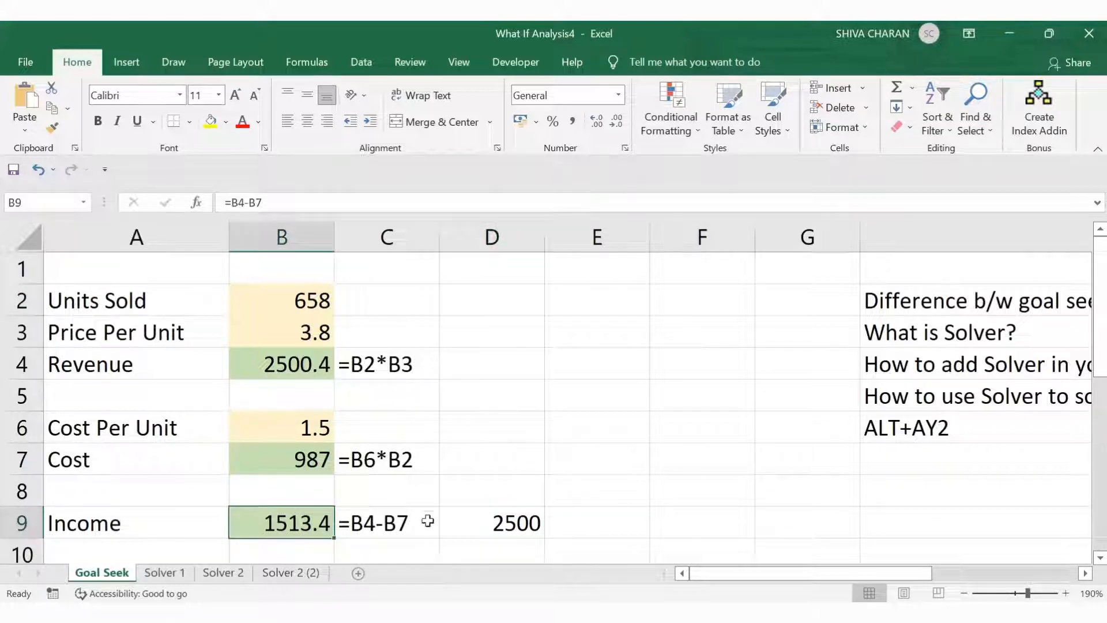
pyautogui.click(510, 521)
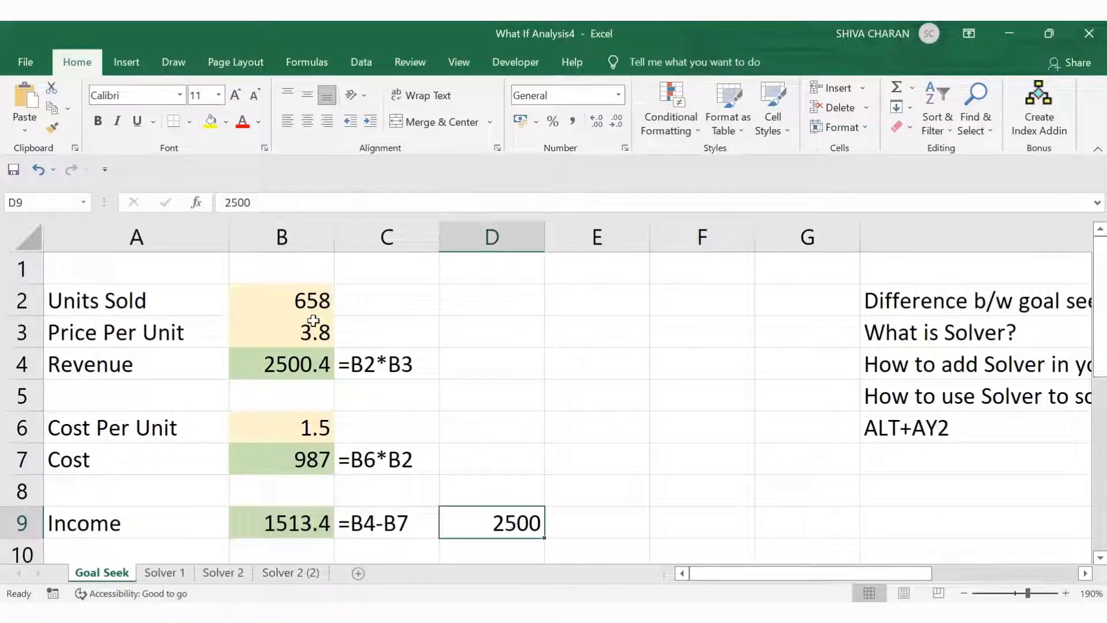
pyautogui.click(261, 298)
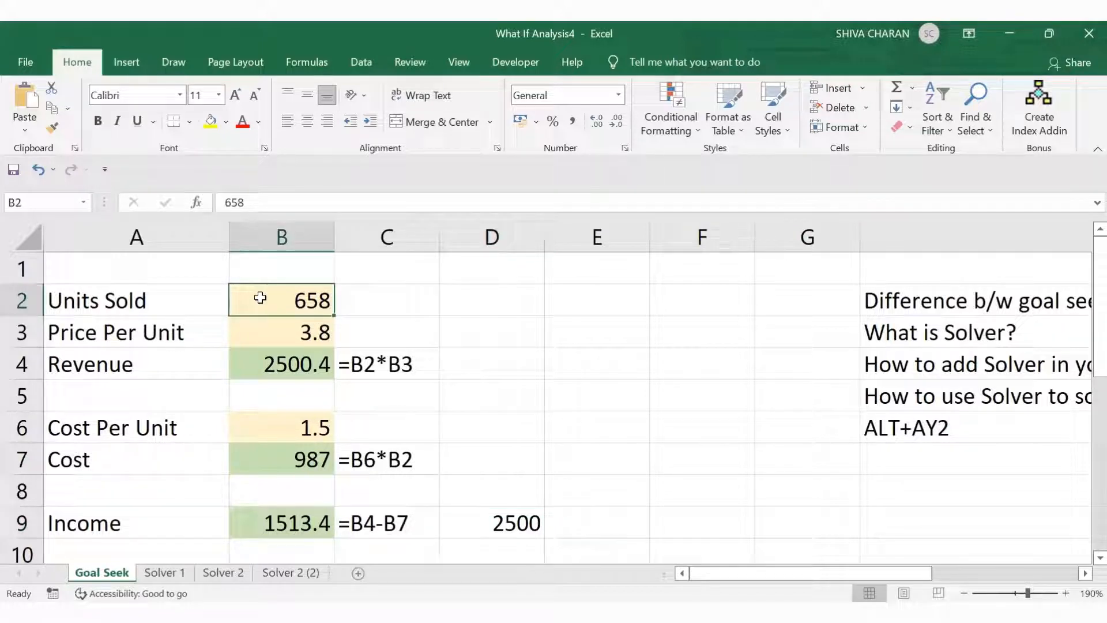
pyautogui.click(504, 332)
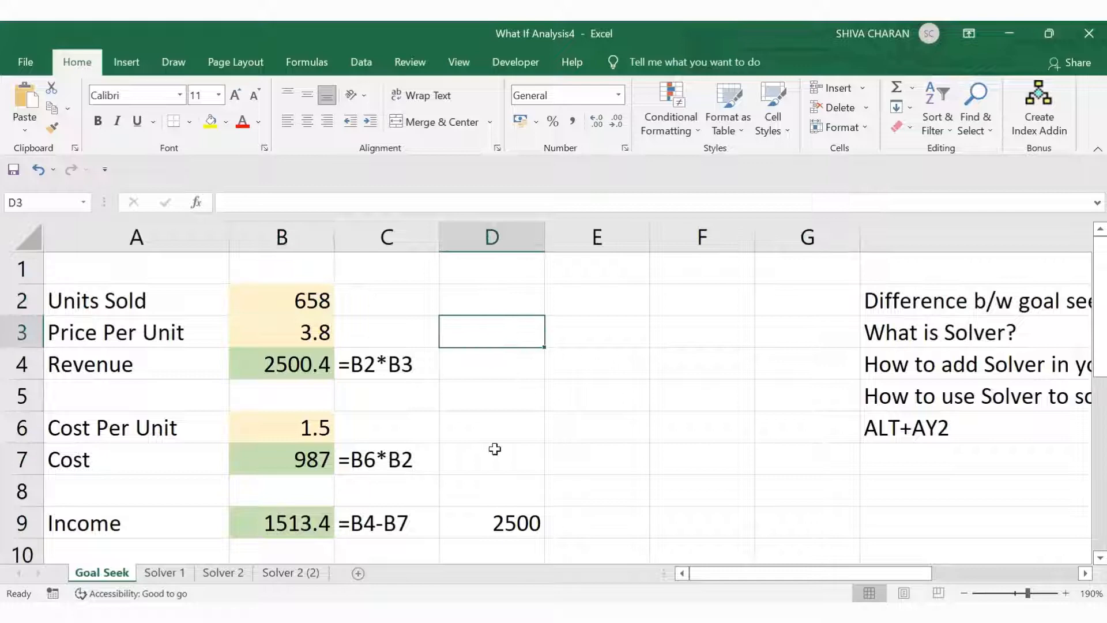
pyautogui.click(512, 523)
pyautogui.click(503, 330)
# Open Goal Seek and choose the Income cell B9 as the set cell.
pyautogui.hotkey('alt', 'a')
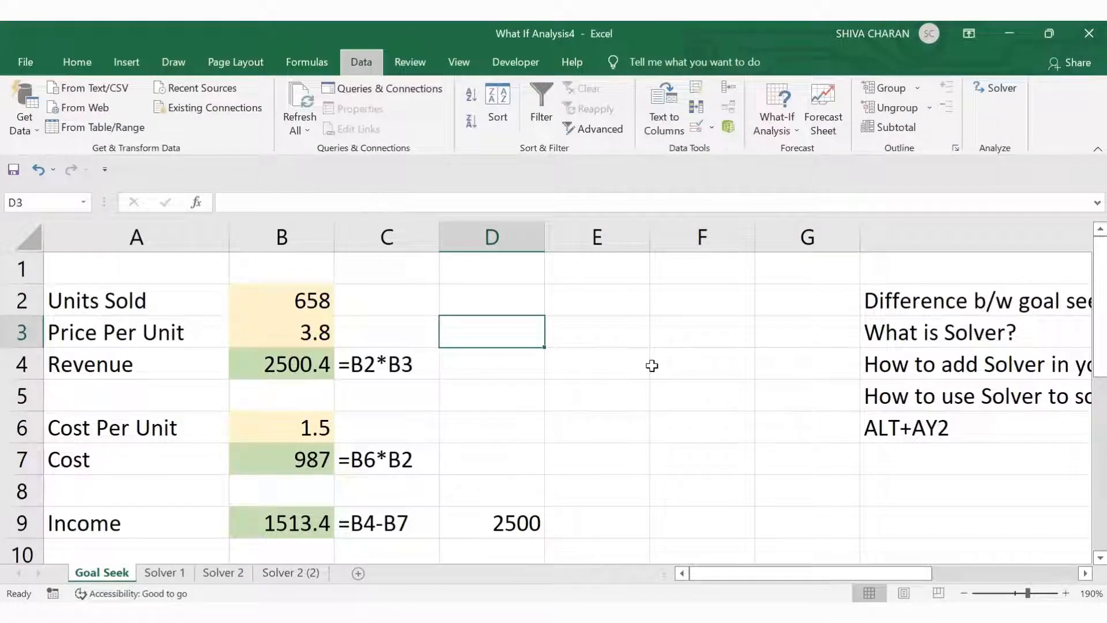
pyautogui.press('w')
pyautogui.press('g')
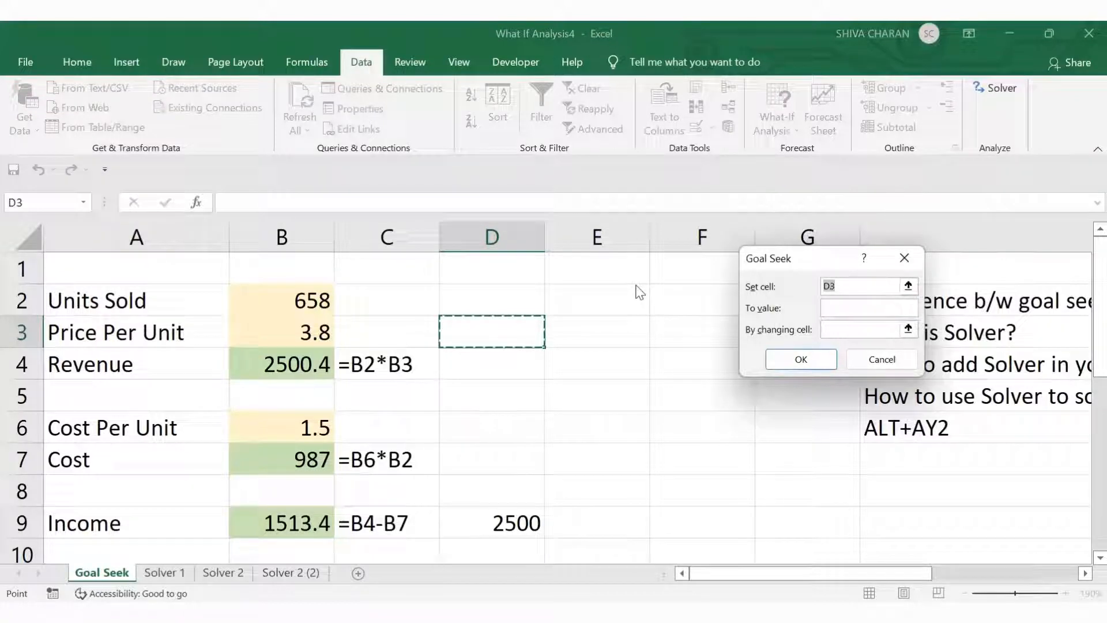
pyautogui.moveTo(636, 286); pyautogui.dragTo(636, 287)
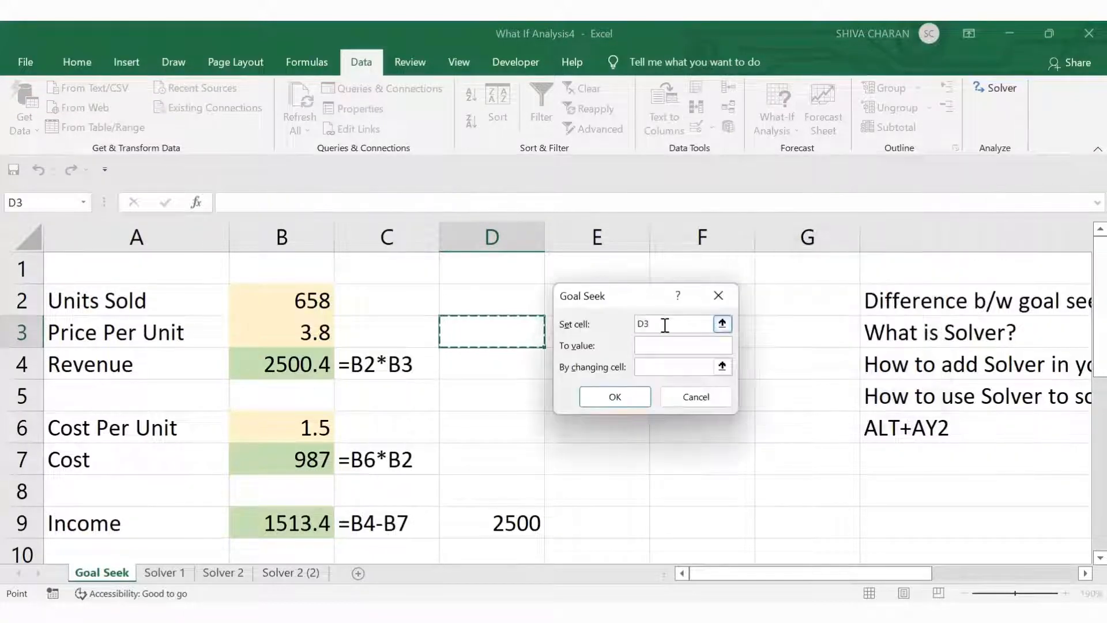
pyautogui.press('BackSpace')
pyautogui.press('BackSpace')
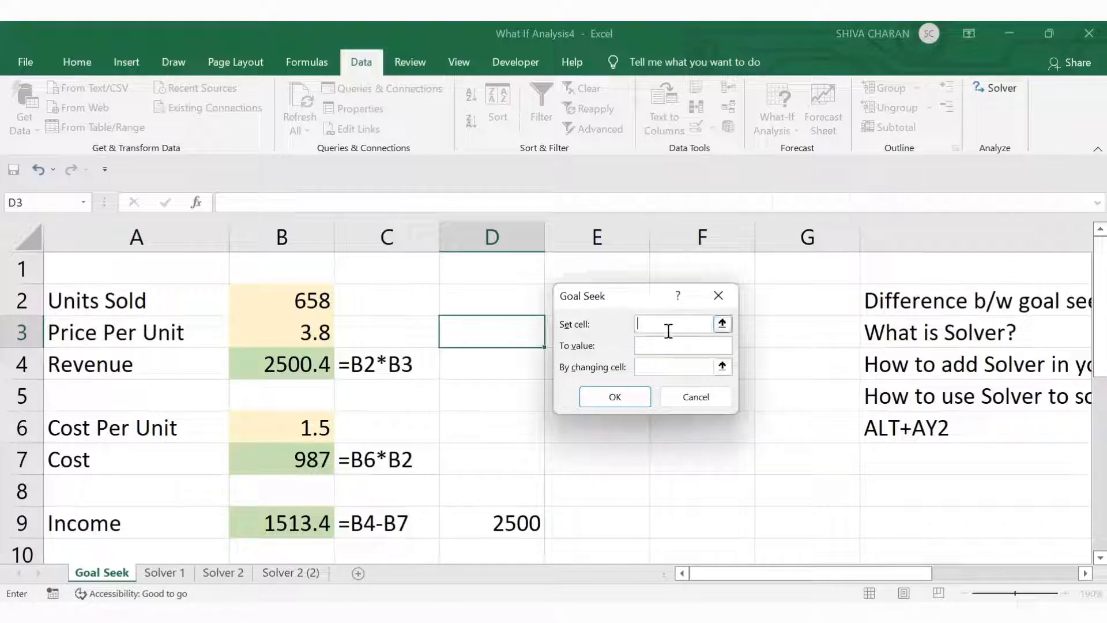
pyautogui.click(304, 523)
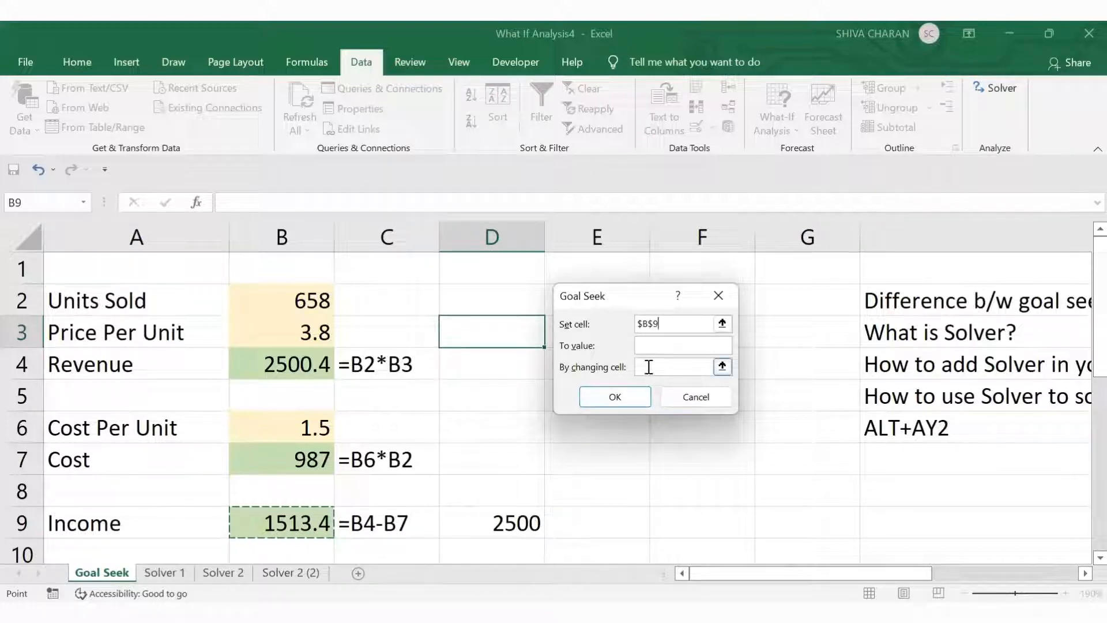
# Run Goal Seek with a target value of 2500 by changing Units Sold in B2, and discard the solution.
pyautogui.click(658, 348)
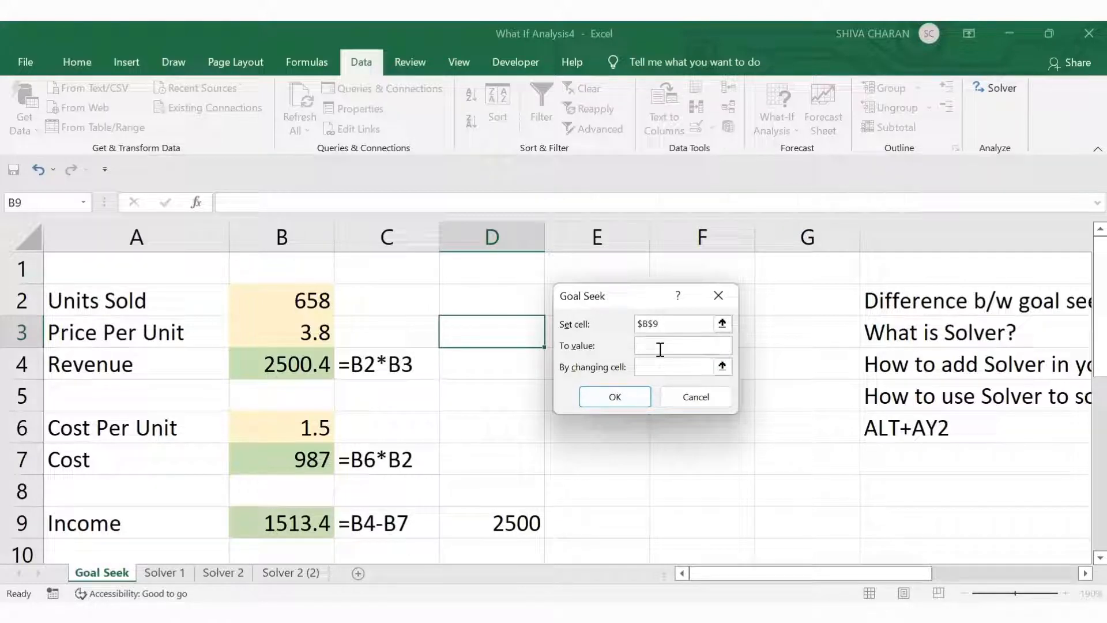
pyautogui.write('2500')
pyautogui.click(670, 368)
pyautogui.click(268, 296)
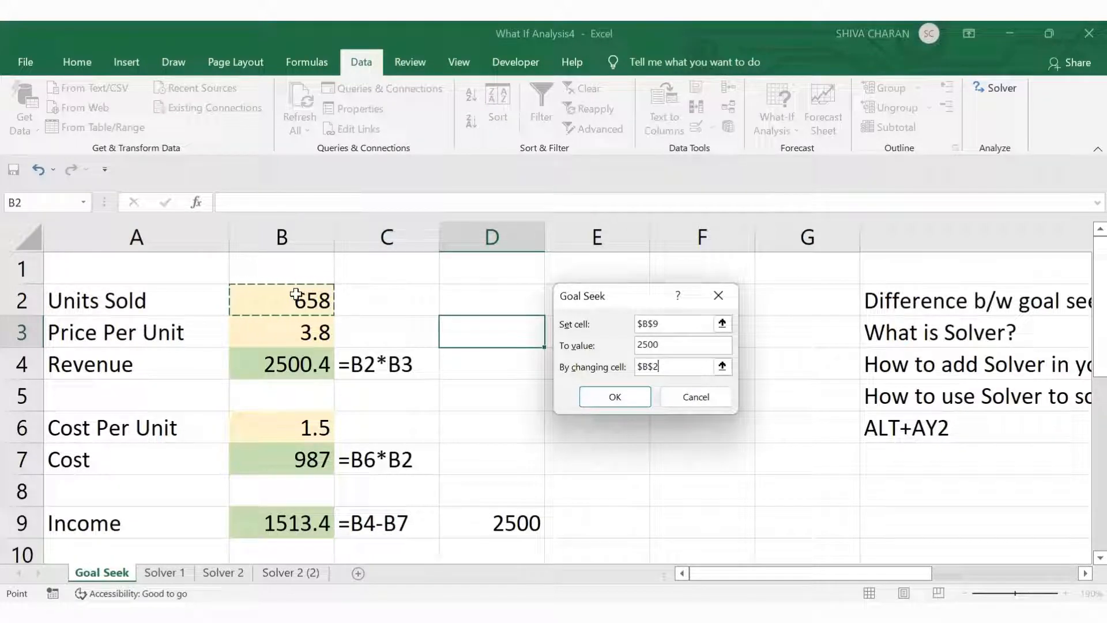
pyautogui.click(618, 402)
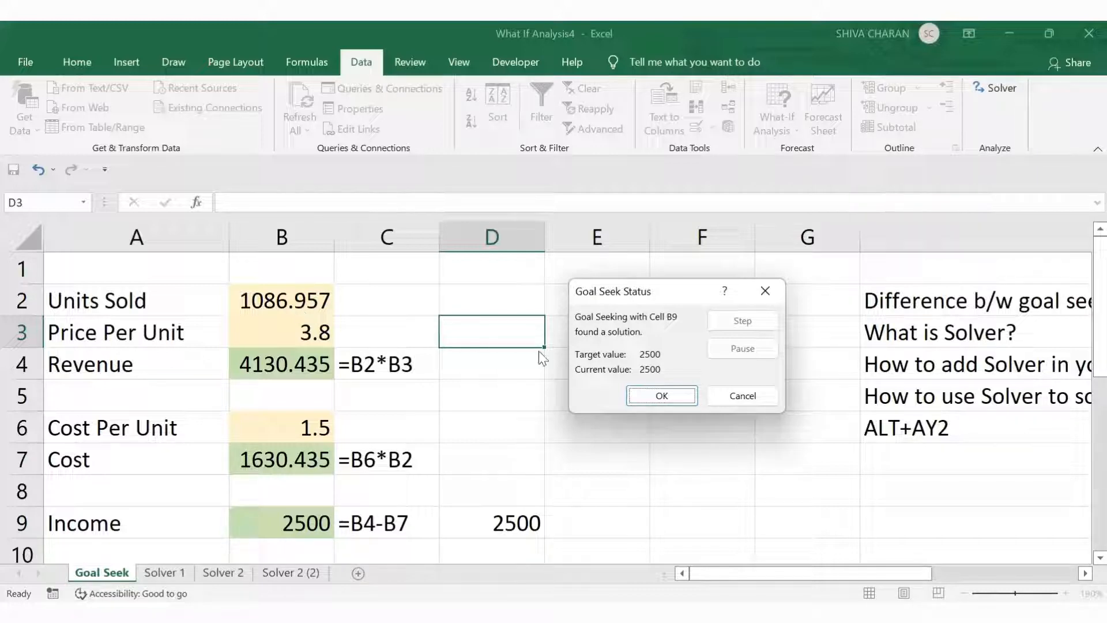
pyautogui.click(731, 397)
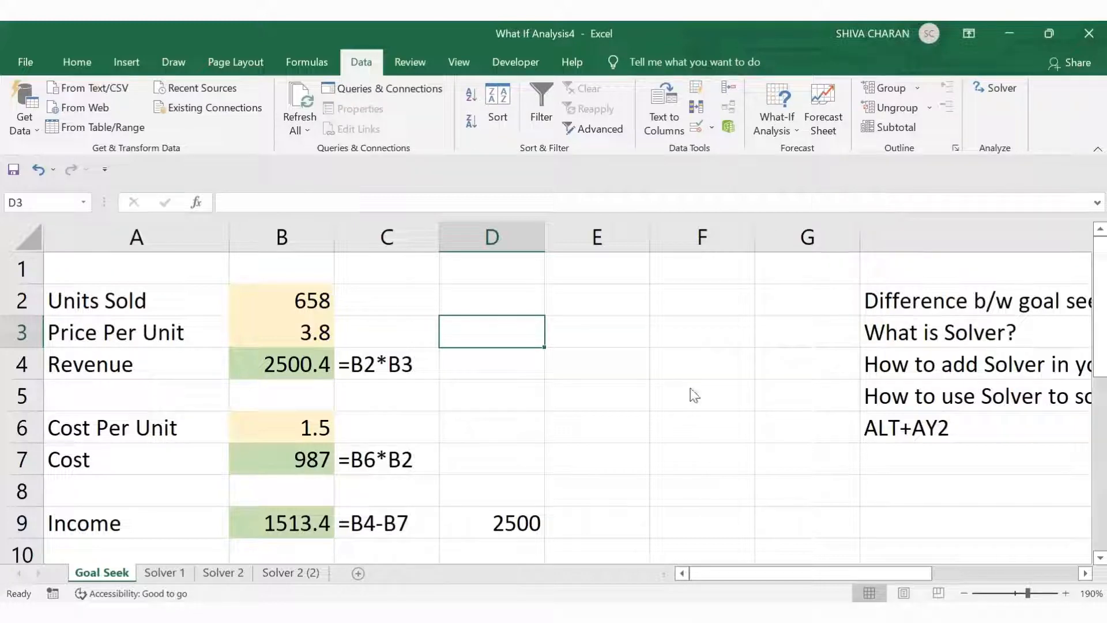
pyautogui.hotkey('alt', 'a')
pyautogui.press('w')
pyautogui.press('g')
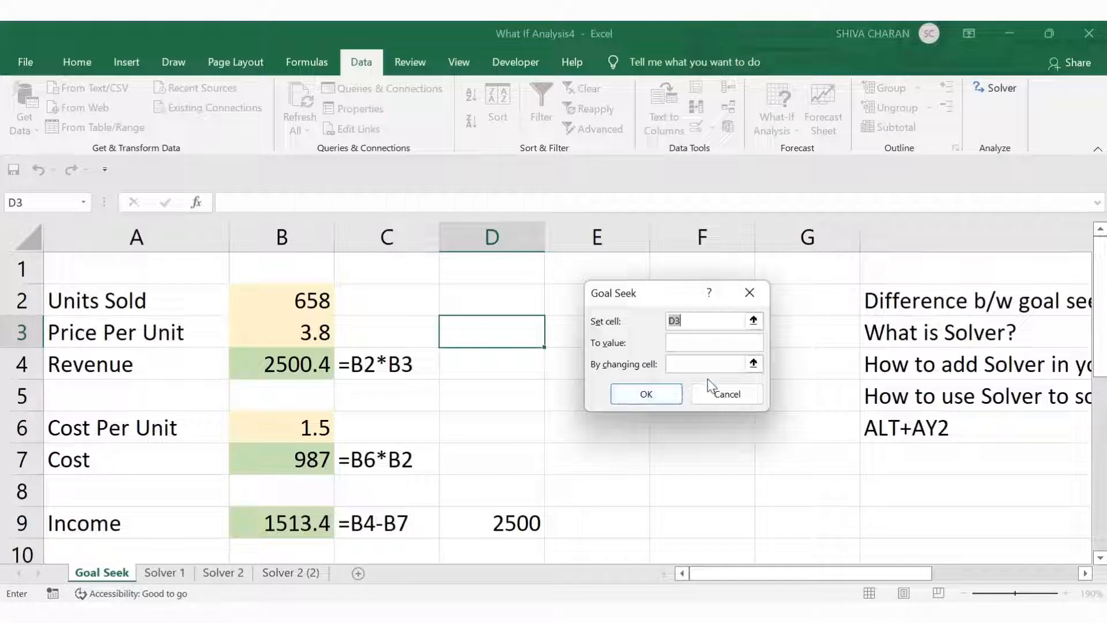
pyautogui.click(690, 321)
pyautogui.press('BackSpace')
pyautogui.press('BackSpace')
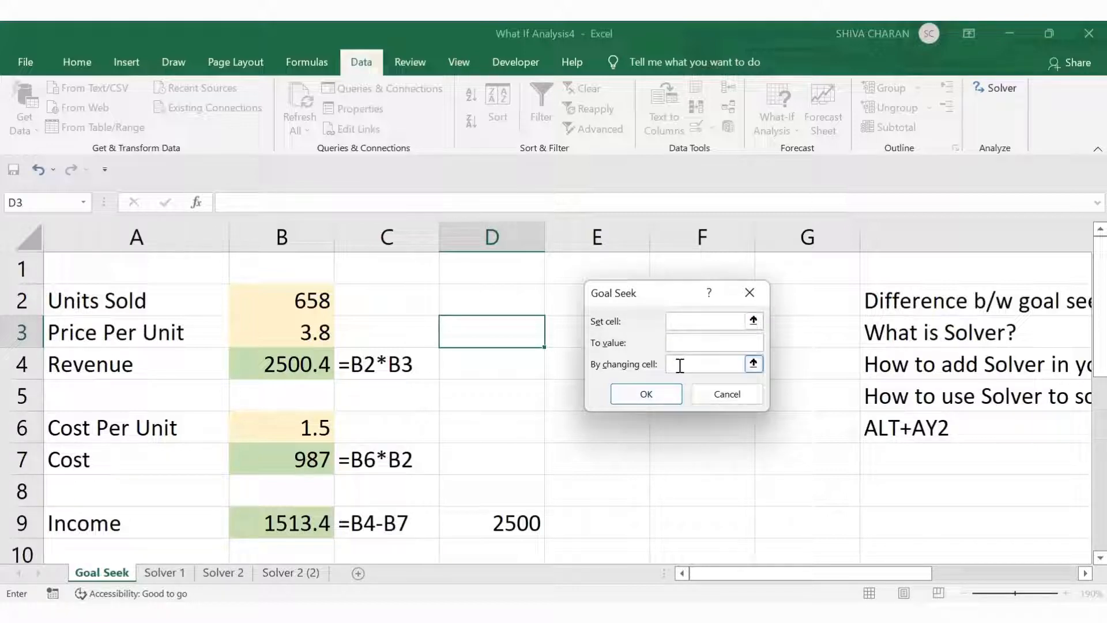
pyautogui.click(721, 395)
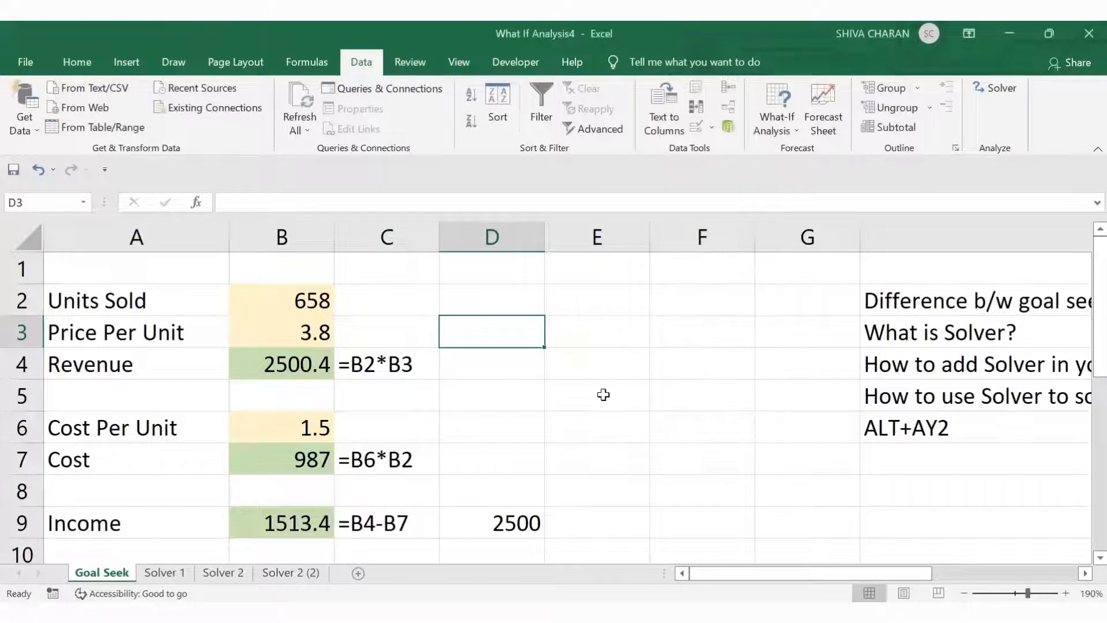
pyautogui.click(602, 395)
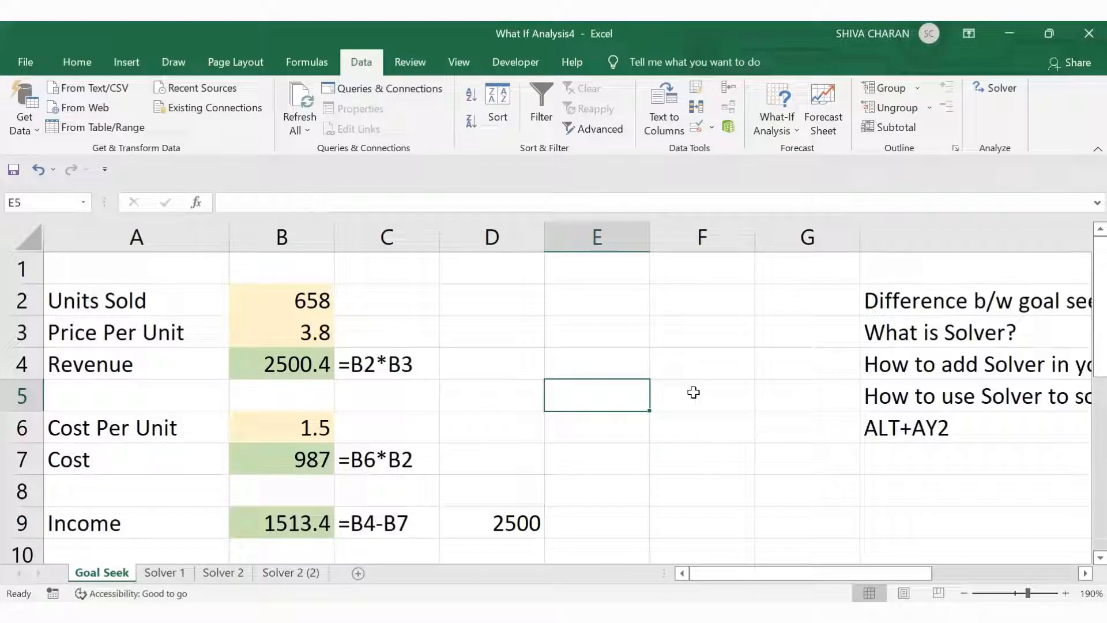
pyautogui.click(386, 301)
pyautogui.click(305, 300)
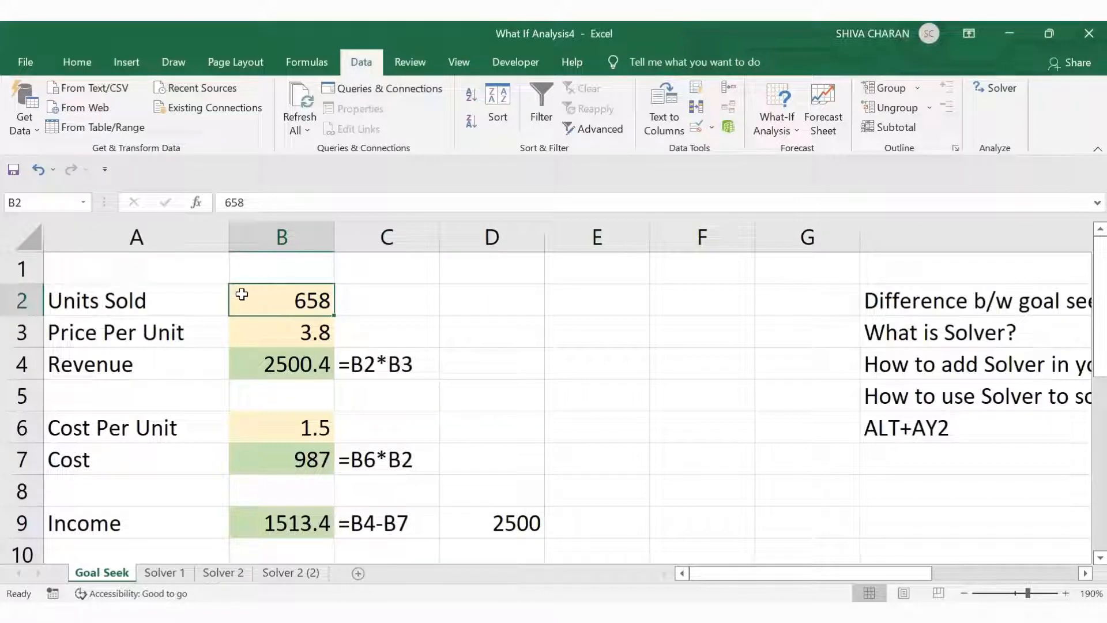
pyautogui.click(516, 300)
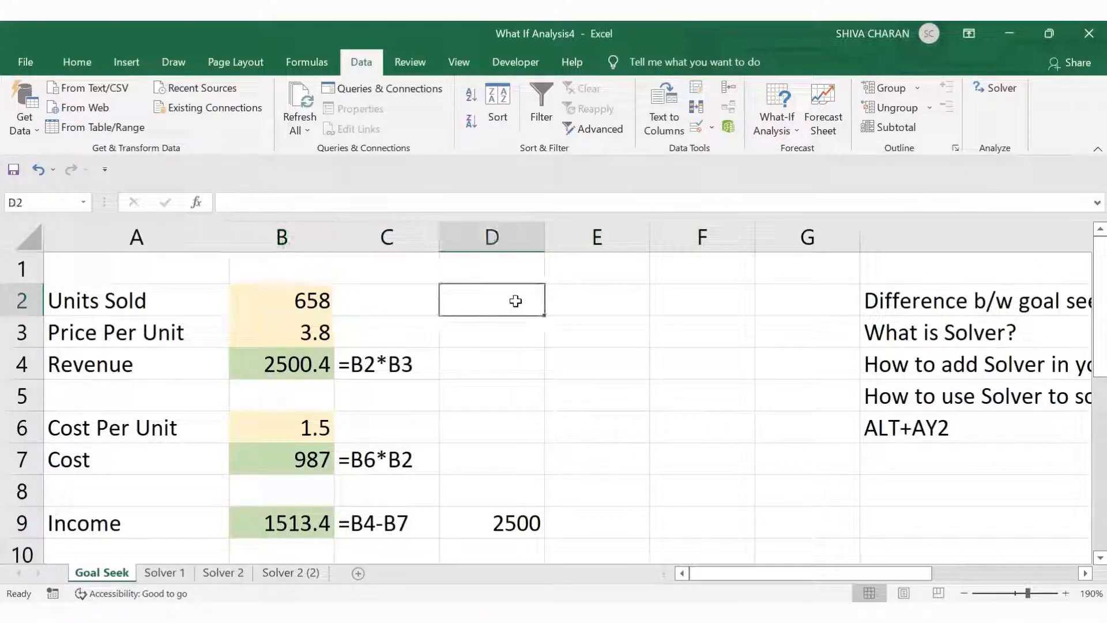
pyautogui.click(280, 329)
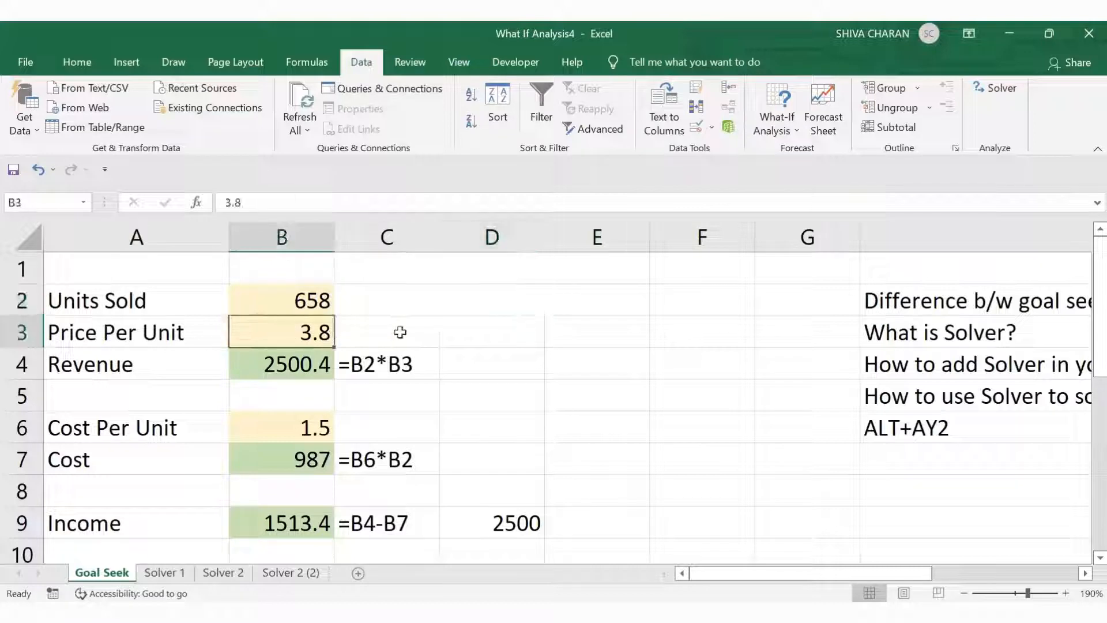
pyautogui.click(501, 328)
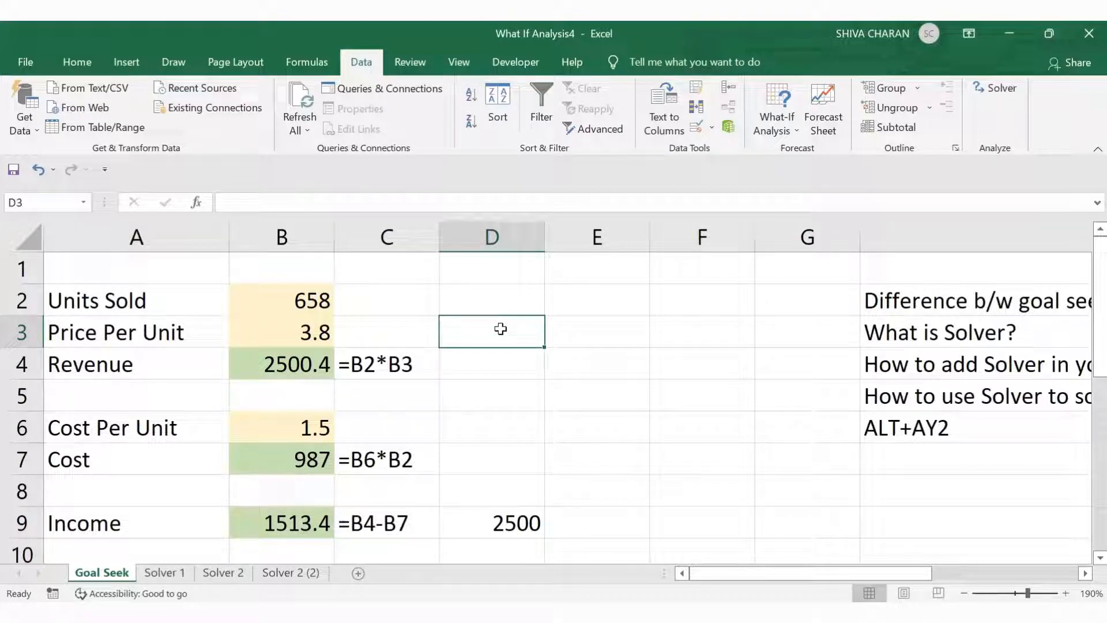
pyautogui.click(697, 432)
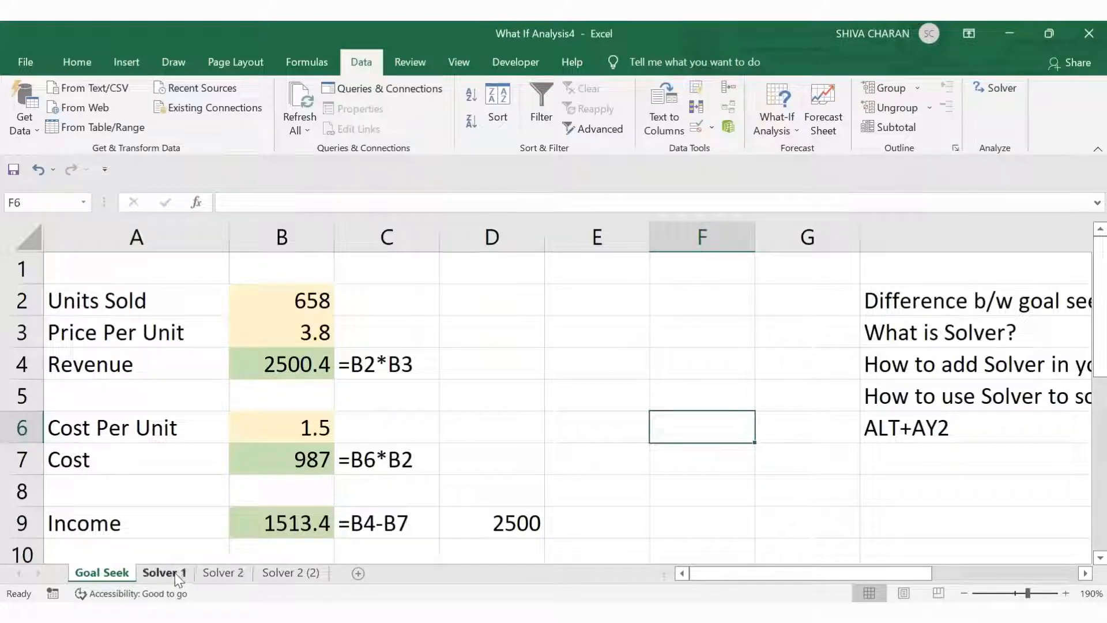
pyautogui.click(77, 62)
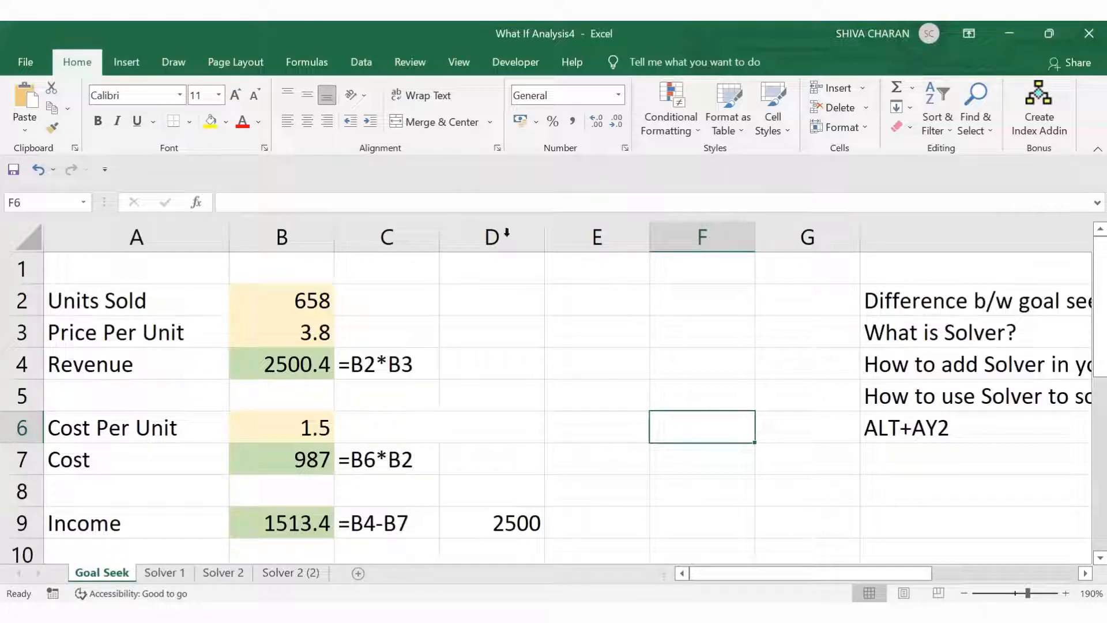
pyautogui.rightClick(427, 152)
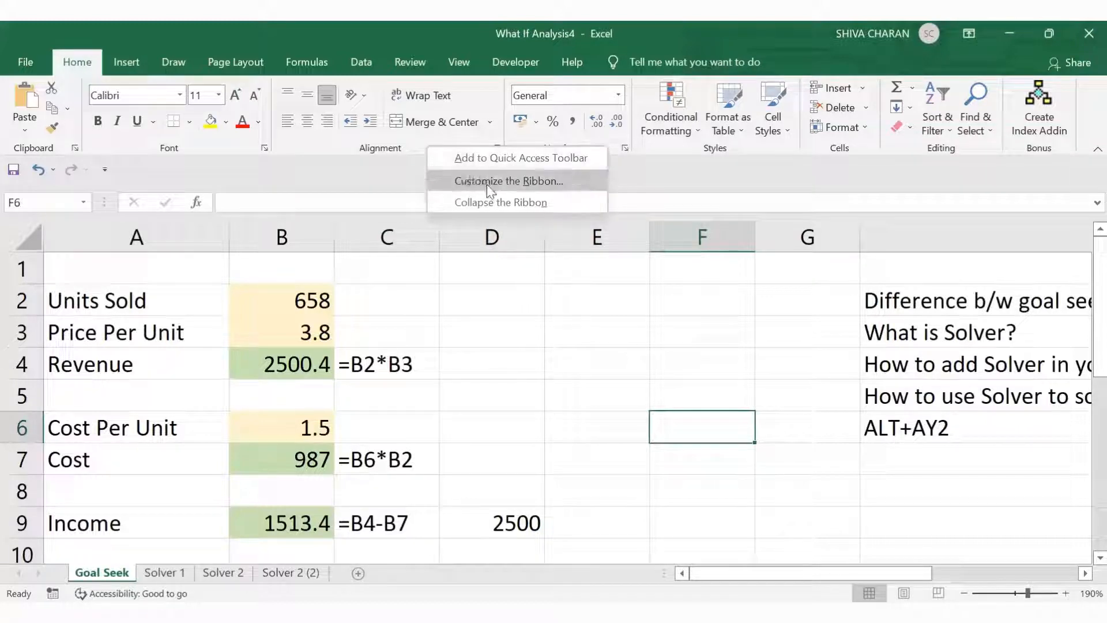
pyautogui.click(358, 188)
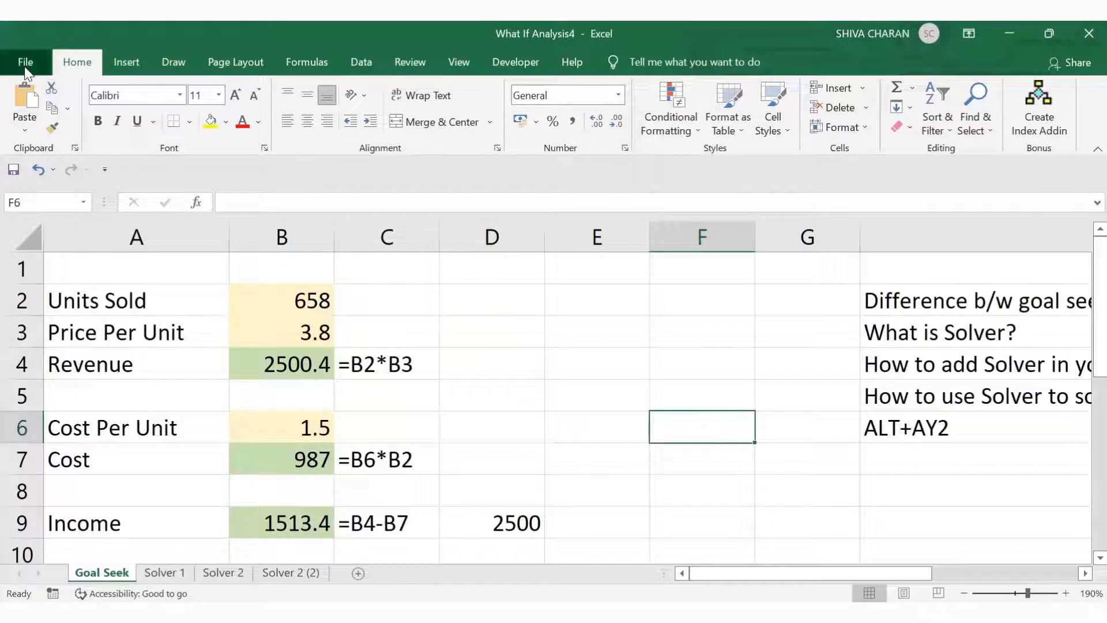
pyautogui.click(25, 68)
pyautogui.click(44, 549)
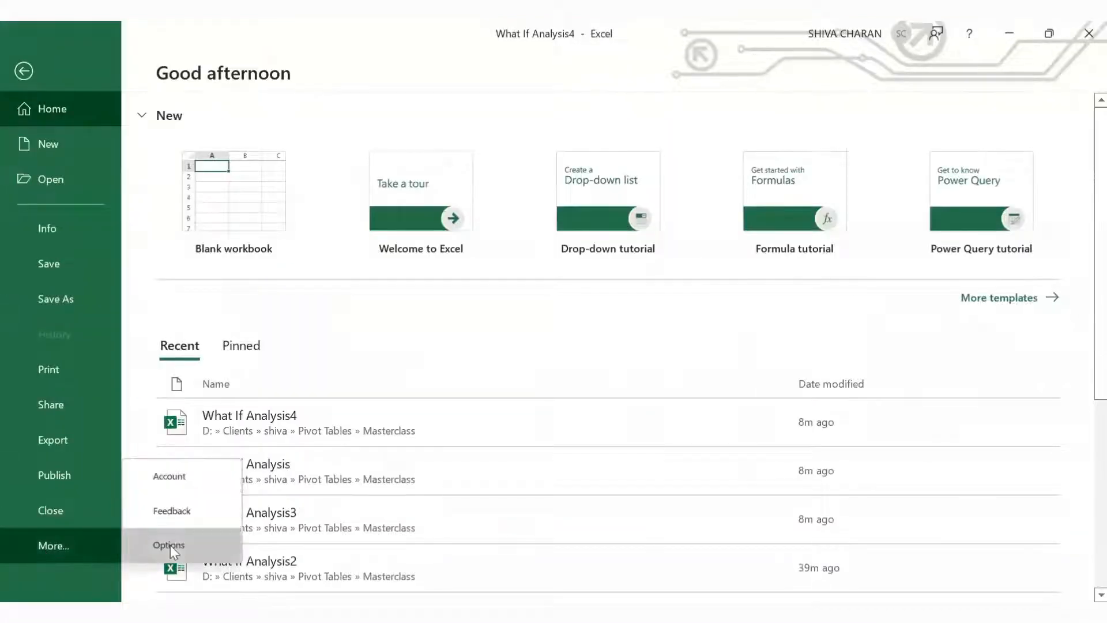
pyautogui.click(128, 544)
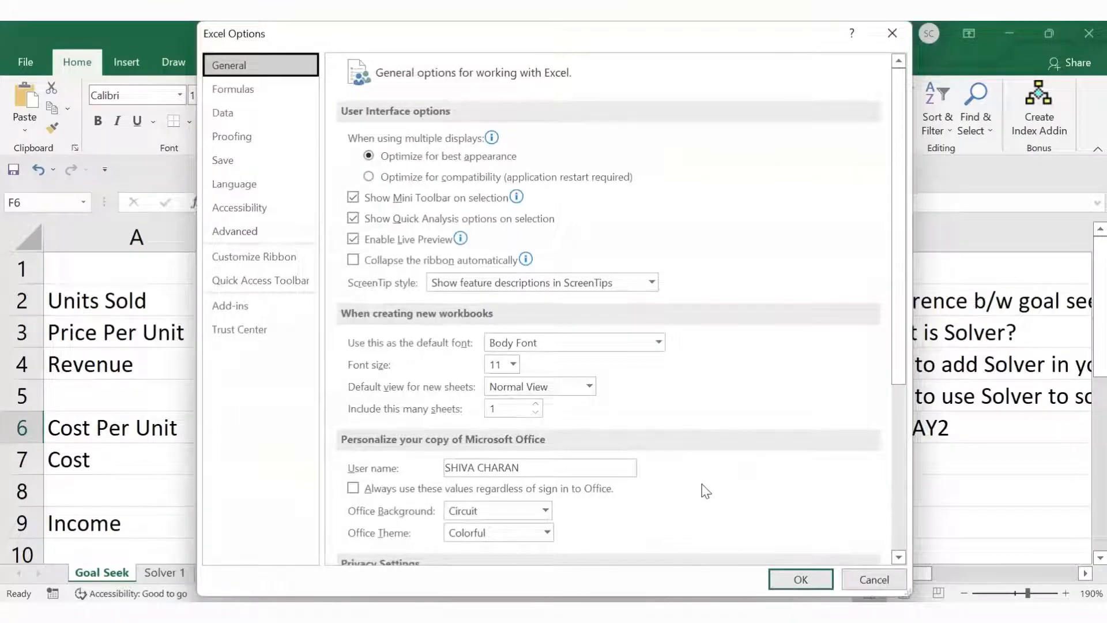
pyautogui.click(866, 575)
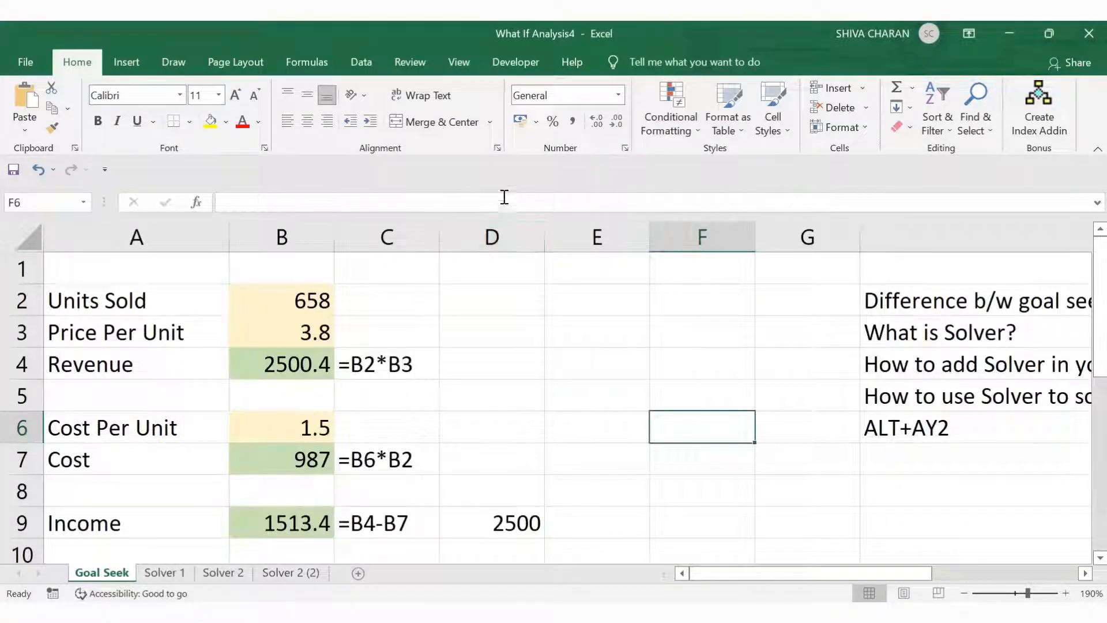
# Make sure Solver Add-in is enabled among the Excel Add-ins, and bring up the data commands that include Solver.
pyautogui.rightClick(444, 146)
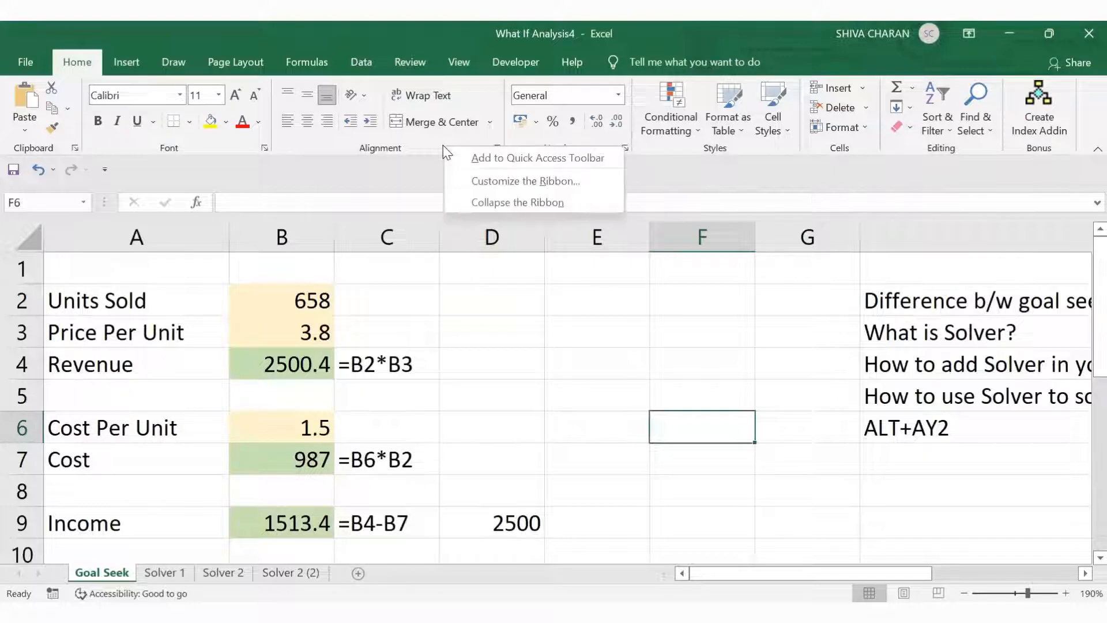
pyautogui.click(535, 180)
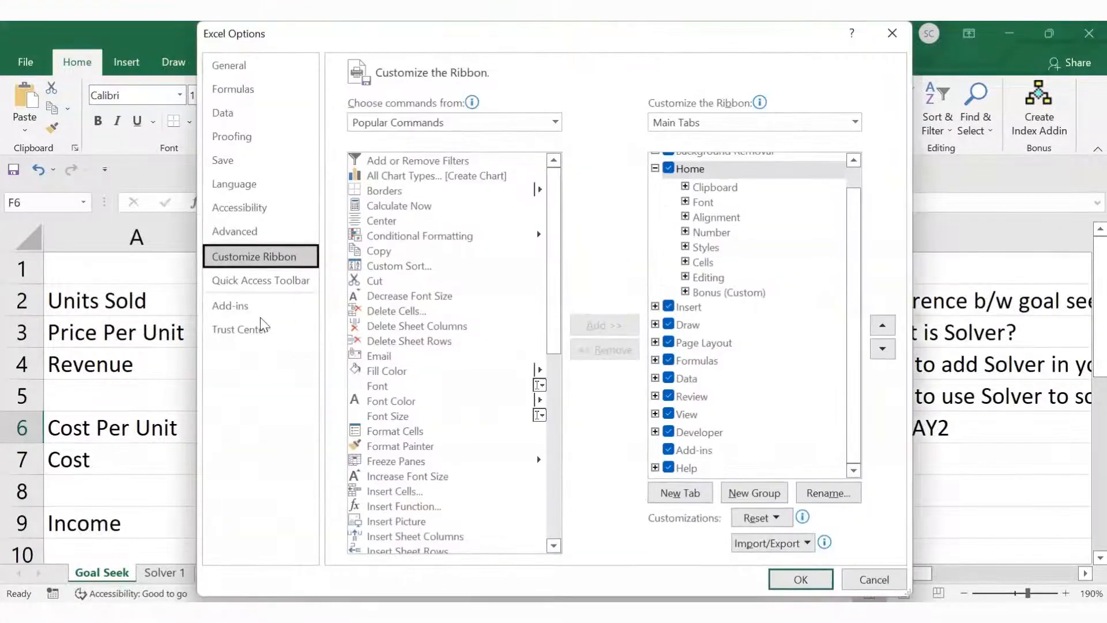
pyautogui.click(227, 309)
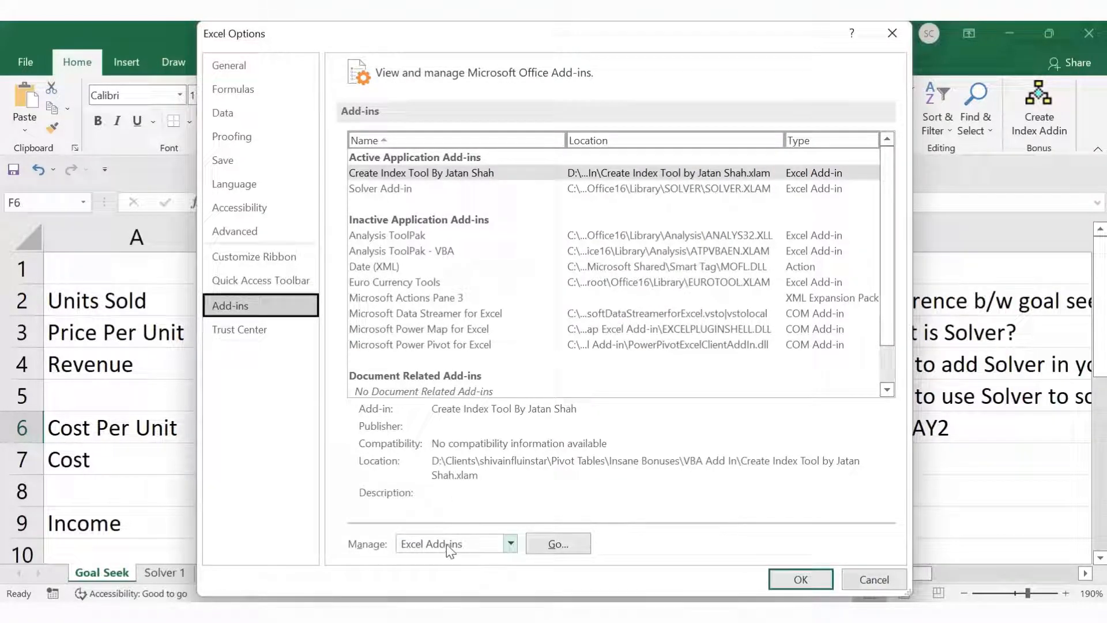
pyautogui.click(555, 545)
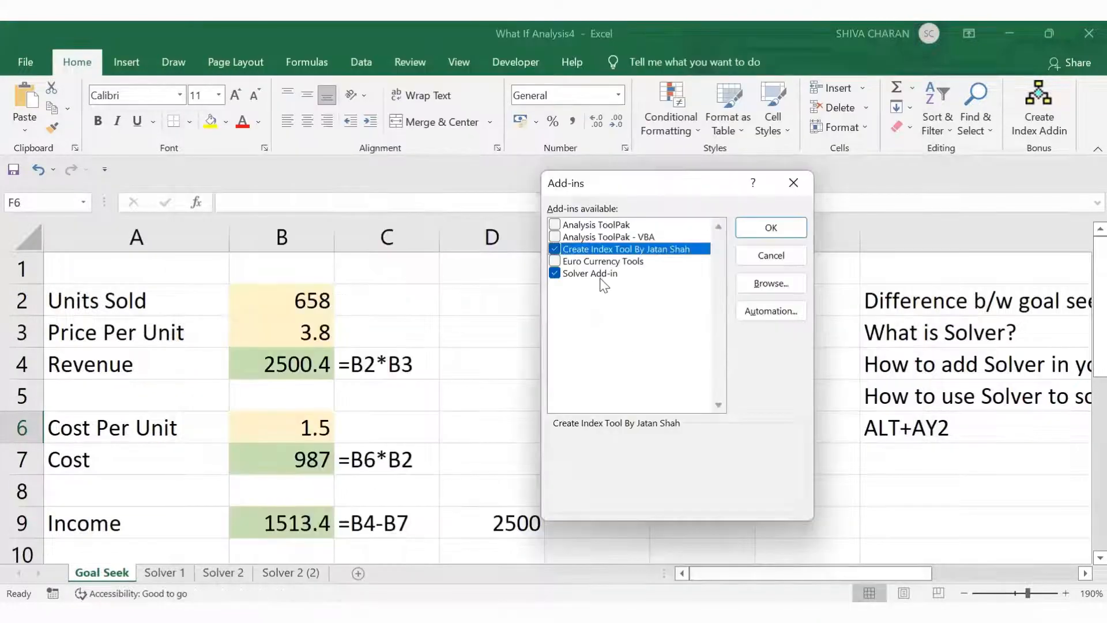
pyautogui.click(602, 275)
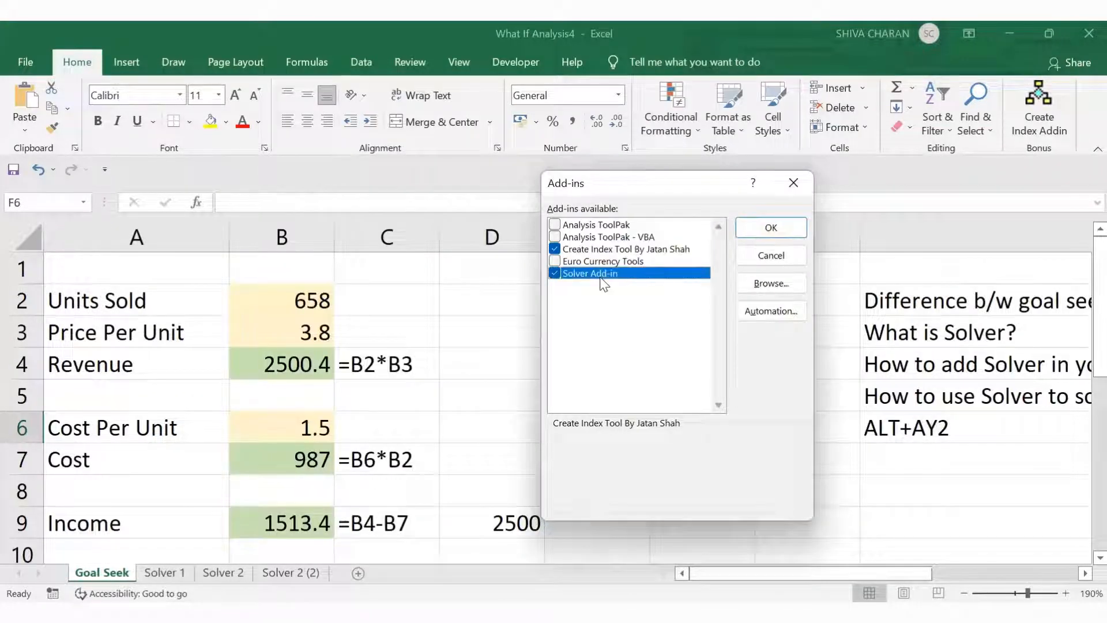
pyautogui.click(790, 228)
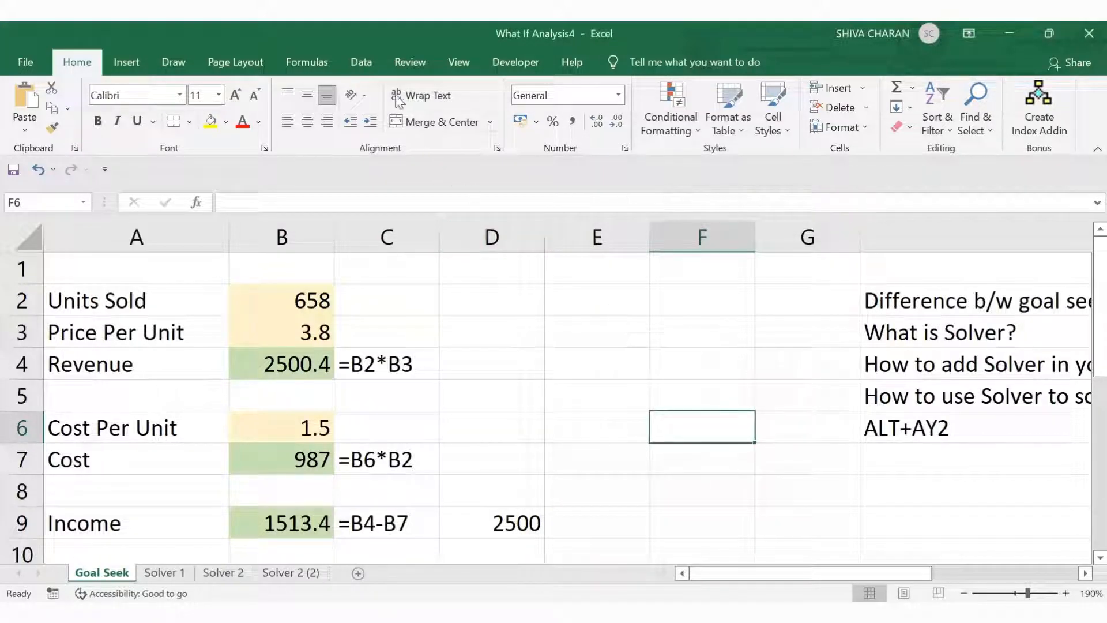
pyautogui.click(361, 62)
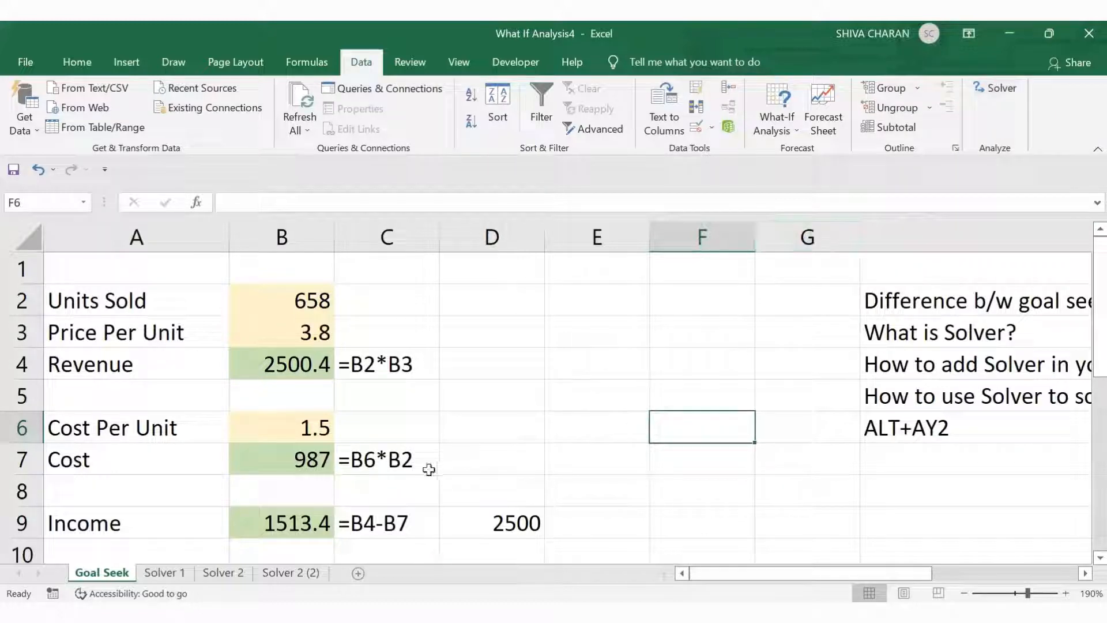
# On the Solver 1 sheet, enter the target income 3000 in cell E9, on the Income row.
pyautogui.click(167, 572)
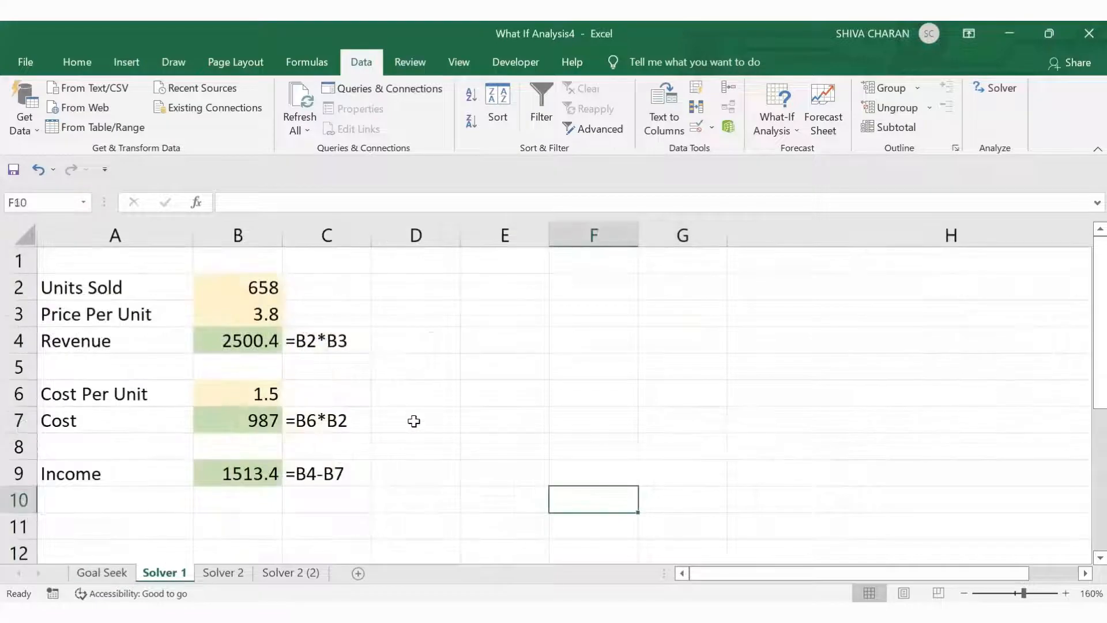
pyautogui.click(76, 62)
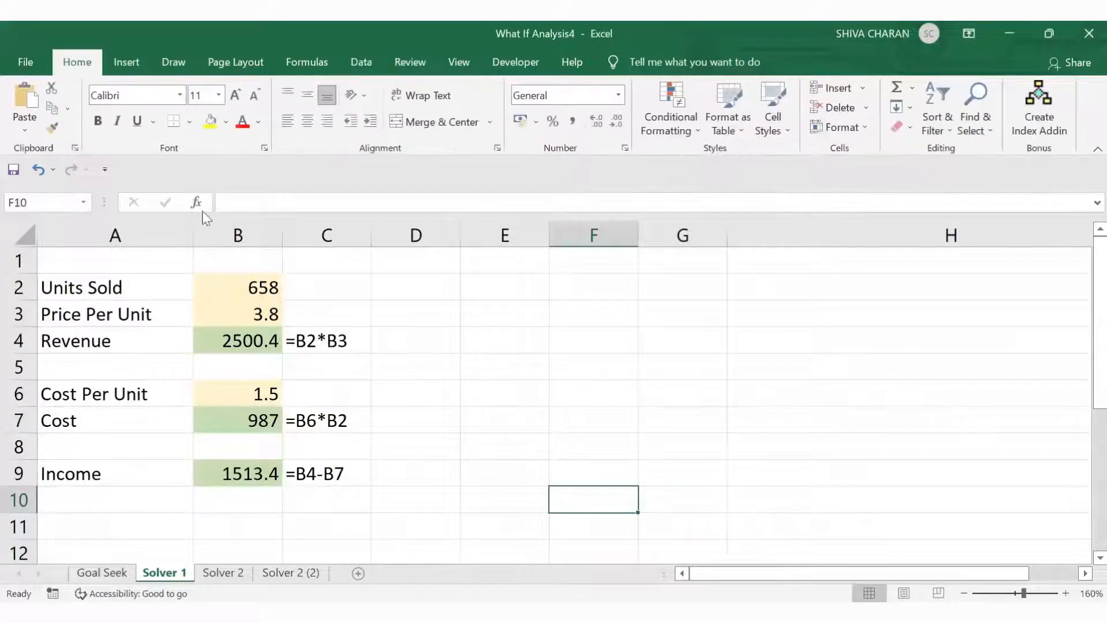
pyautogui.moveTo(242, 284); pyautogui.dragTo(249, 469)
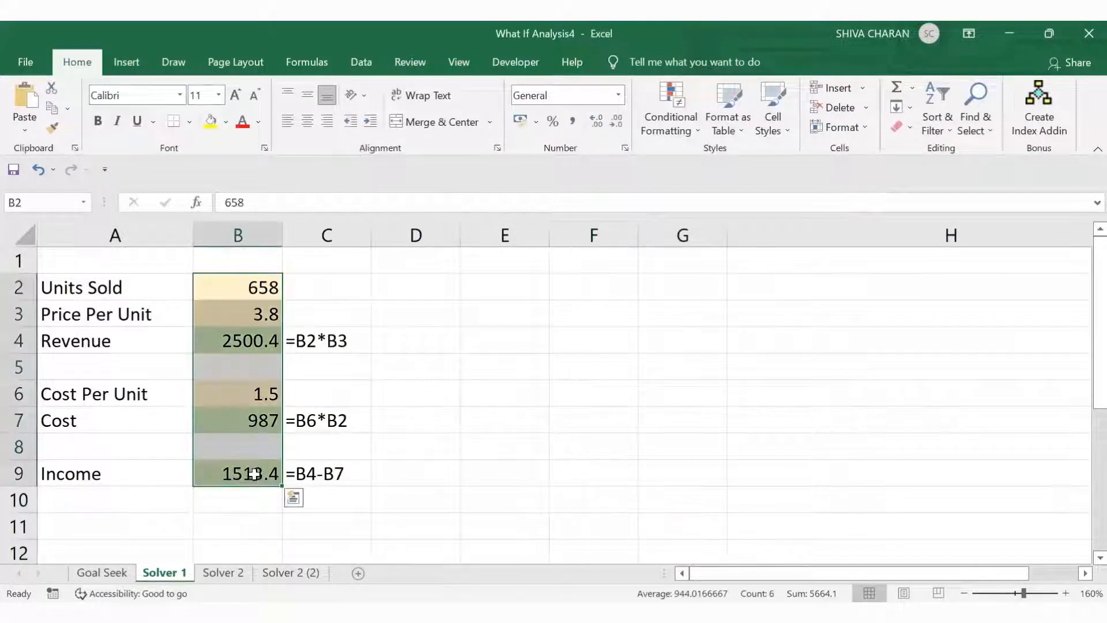
pyautogui.click(480, 474)
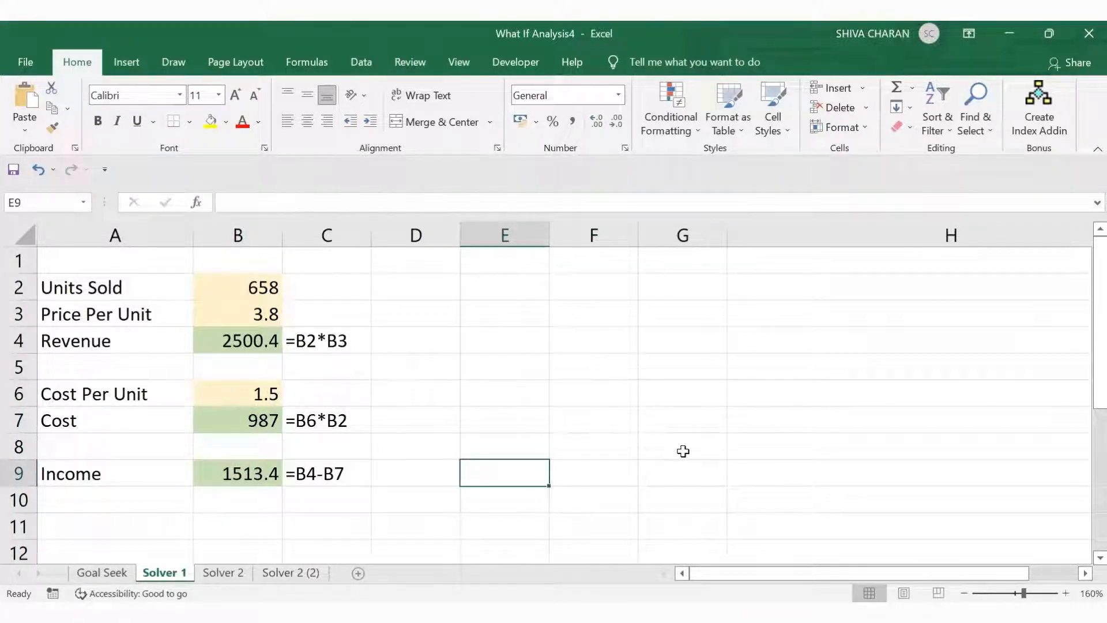
pyautogui.write('3000')
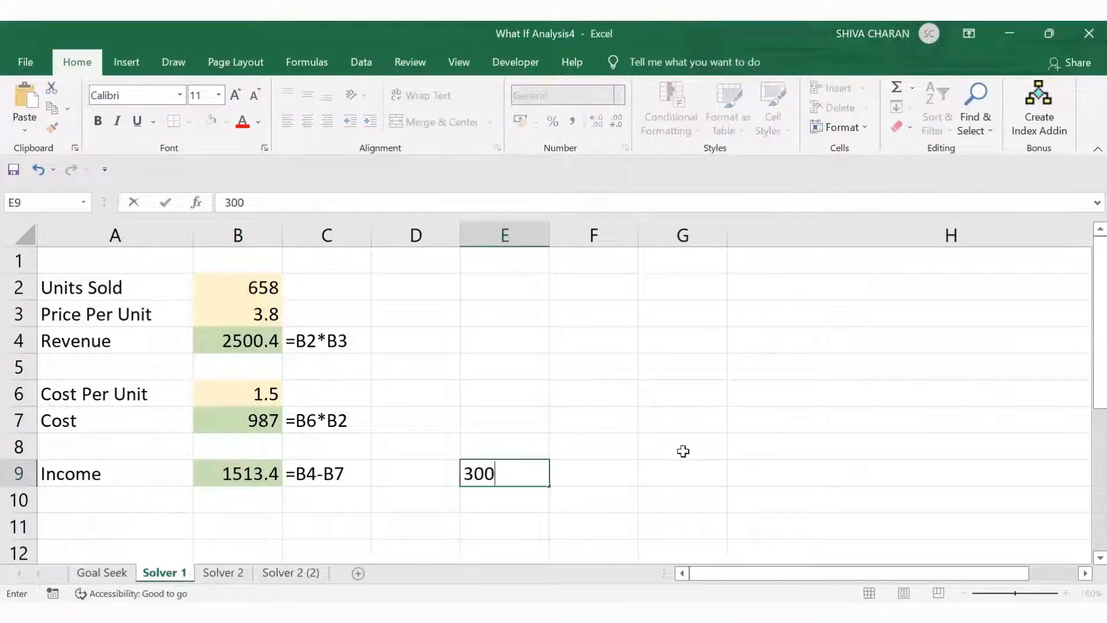
# Enter the Units Sold constraint "Should be less than 900 and should be a integer" in cell E2.
pyautogui.press('Up')
pyautogui.press('Up')
pyautogui.press('Up')
pyautogui.press('Up')
pyautogui.press('Up')
pyautogui.press('Up')
pyautogui.press('Up')
pyautogui.write('Should not ')
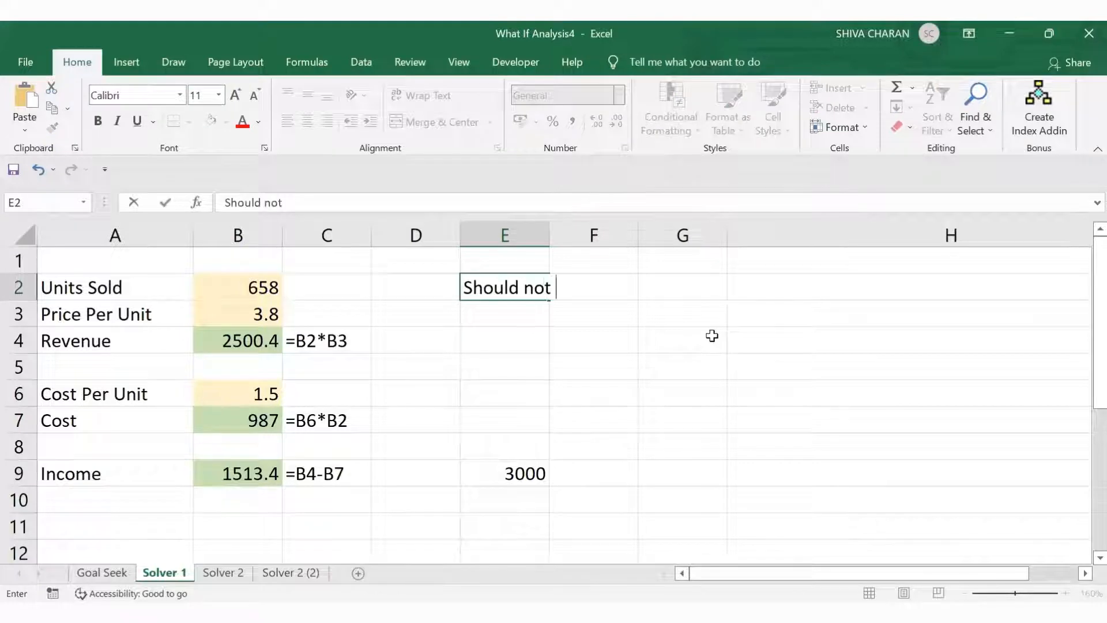
pyautogui.write('be')
pyautogui.press('BackSpace')
pyautogui.press('BackSpace')
pyautogui.press('BackSpace')
pyautogui.press('BackSpace')
pyautogui.press('BackSpace')
pyautogui.press('BackSpace')
pyautogui.write('be less than 90')
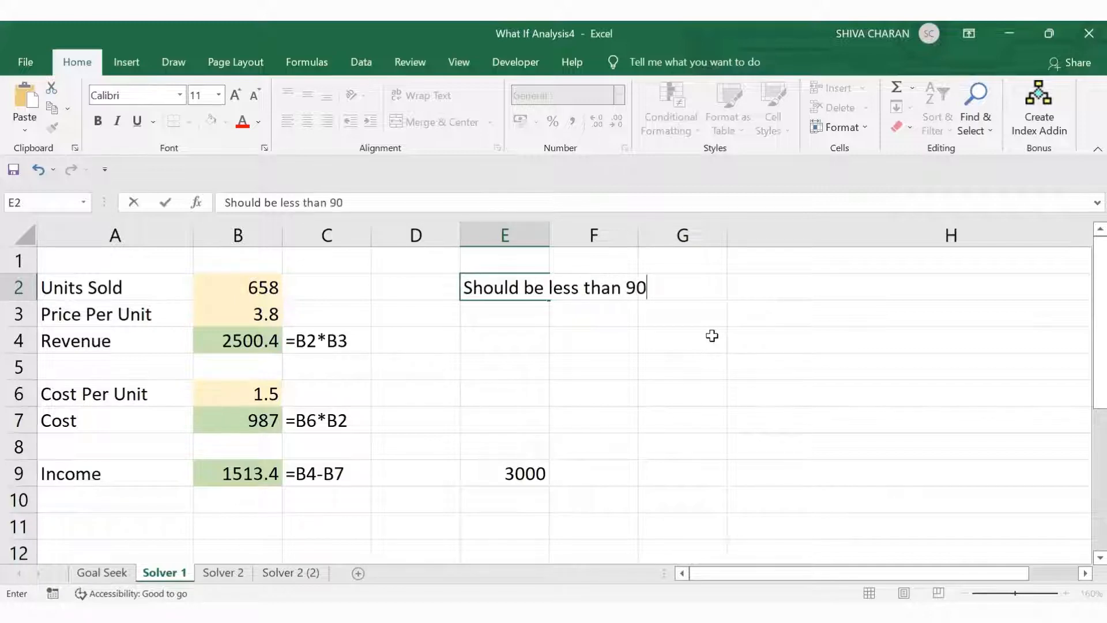
pyautogui.write('0 and should a')
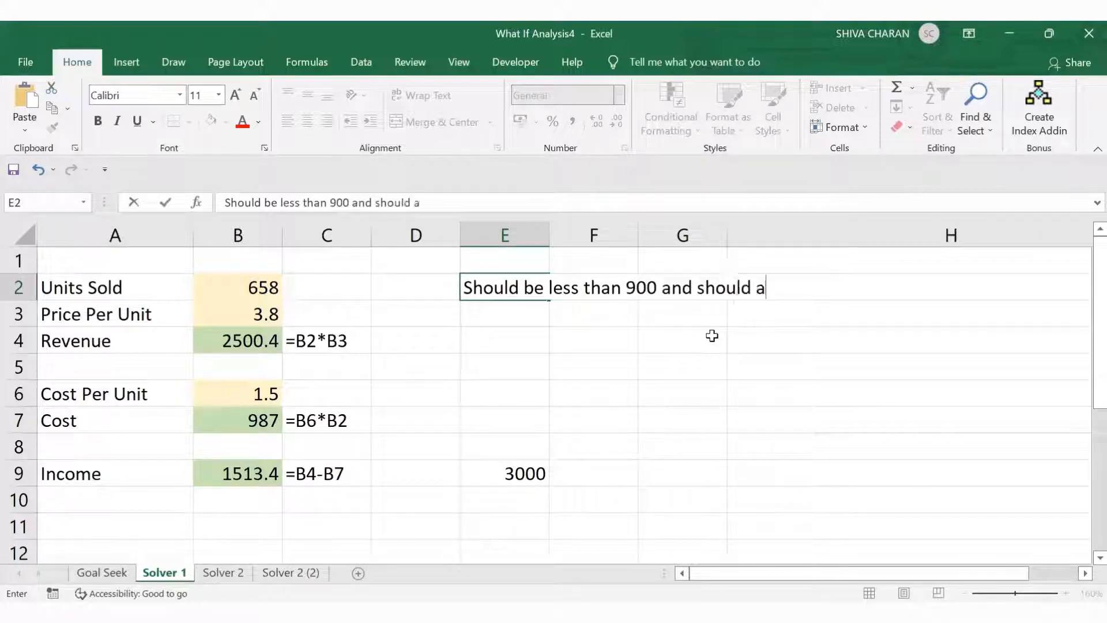
pyautogui.press('BackSpace')
pyautogui.write('be a integeri')
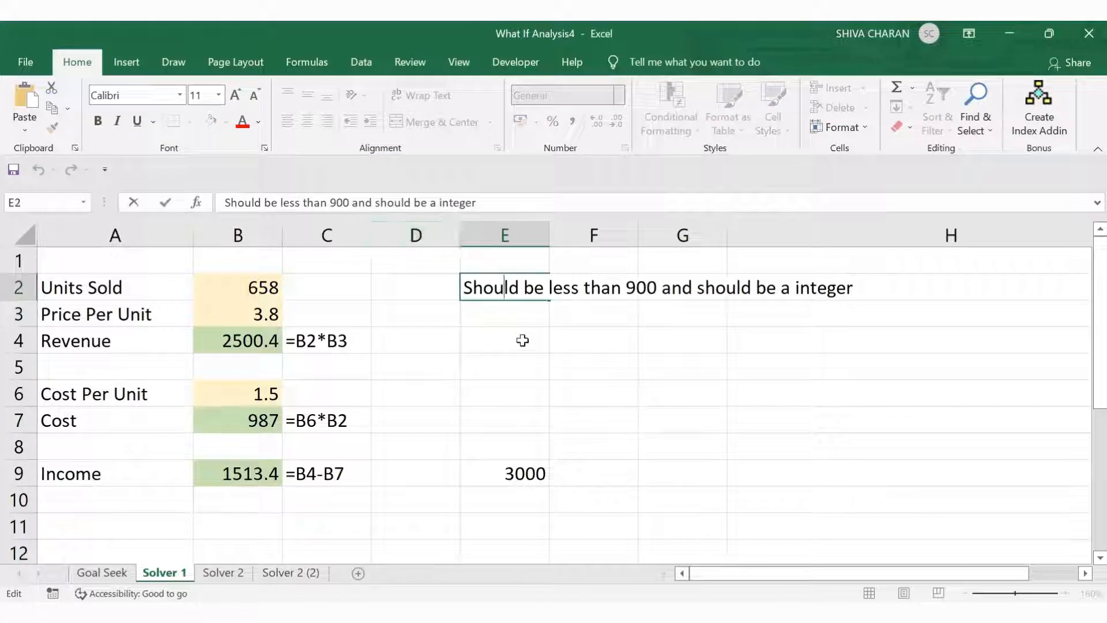
# Enter the Price Per Unit constraint "Should be less than 4" in cell E3.
pyautogui.click(498, 321)
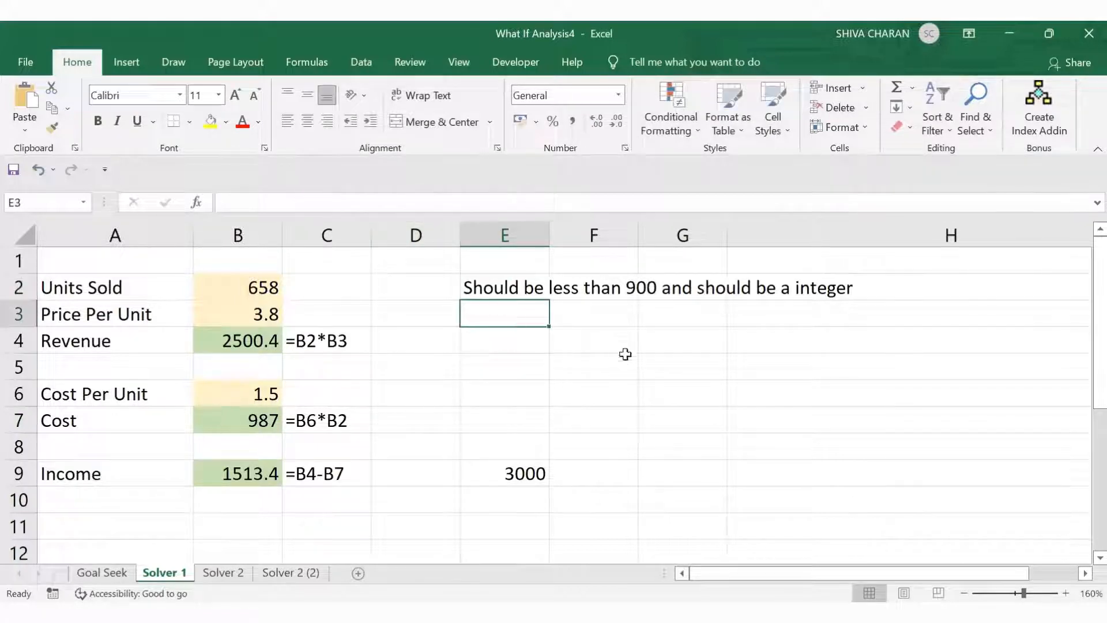
pyautogui.write('Sou')
pyautogui.press('BackSpace')
pyautogui.press('BackSpace')
pyautogui.write('hould e')
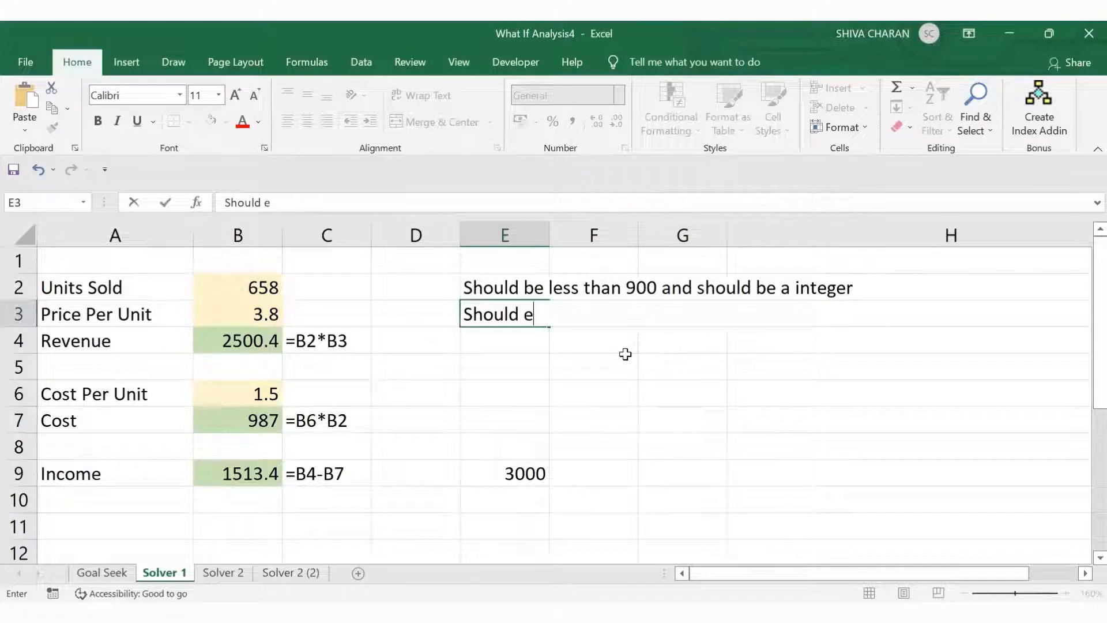
pyautogui.press('BackSpace')
pyautogui.write('be le')
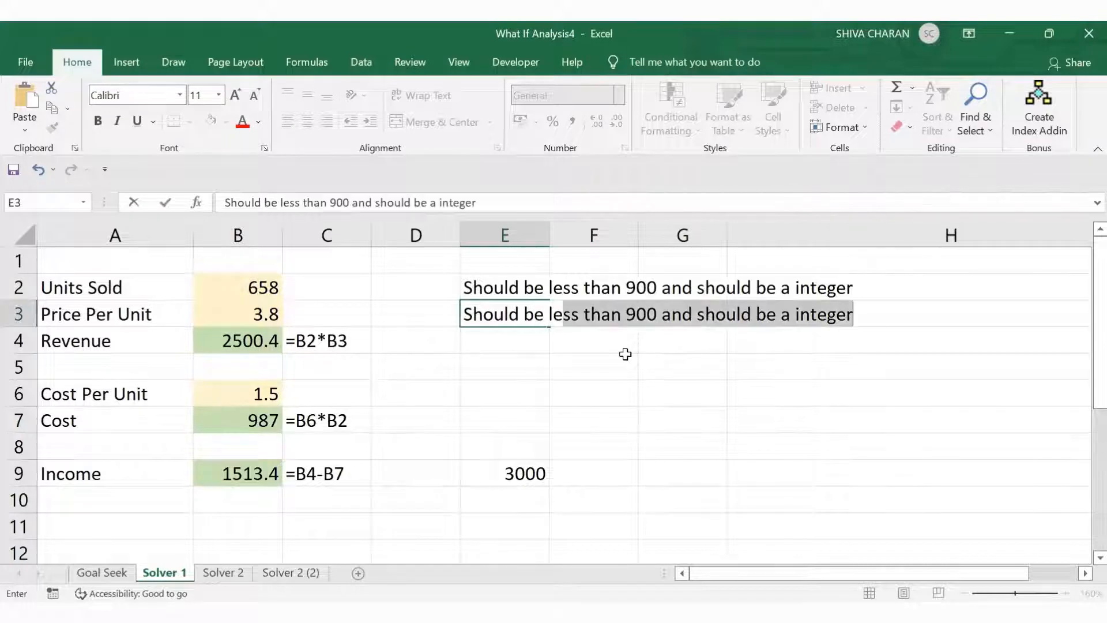
pyautogui.write('ss than 4')
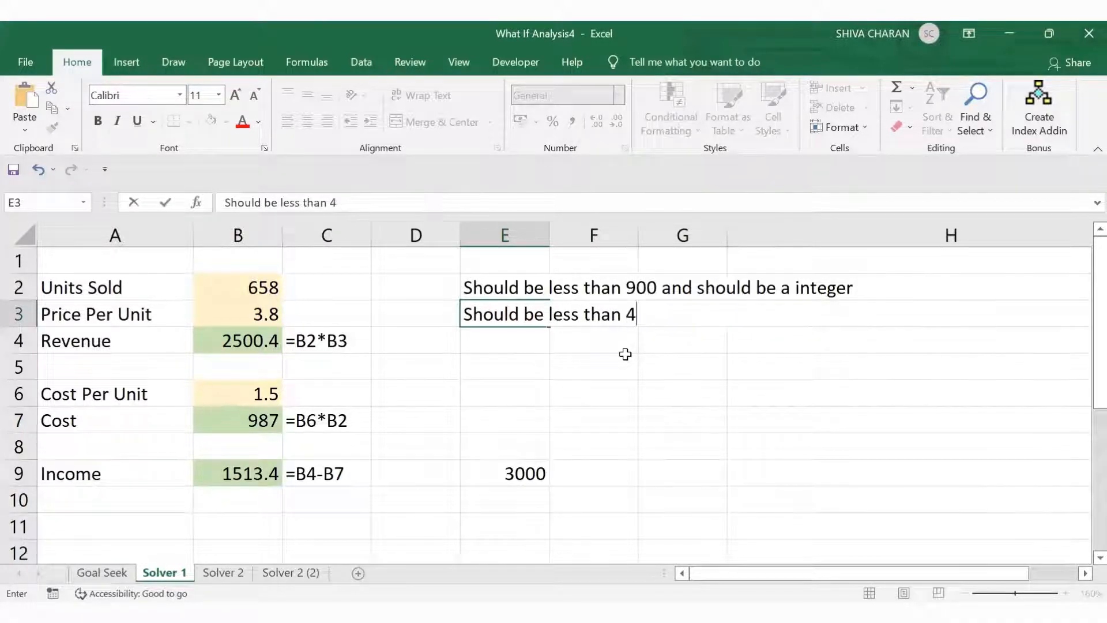
pyautogui.press('Return')
# Review the constraints in E2 and E3 together with the income target in E9.
pyautogui.moveTo(492, 286); pyautogui.dragTo(506, 469)
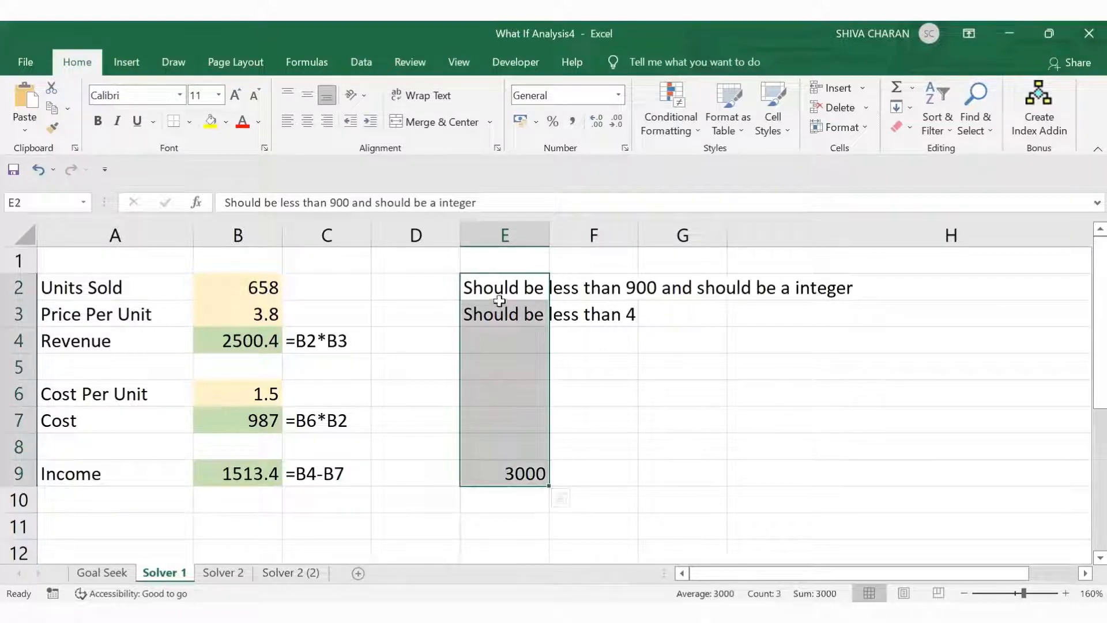
pyautogui.moveTo(501, 286); pyautogui.dragTo(487, 466)
pyautogui.moveTo(496, 286); pyautogui.dragTo(498, 310)
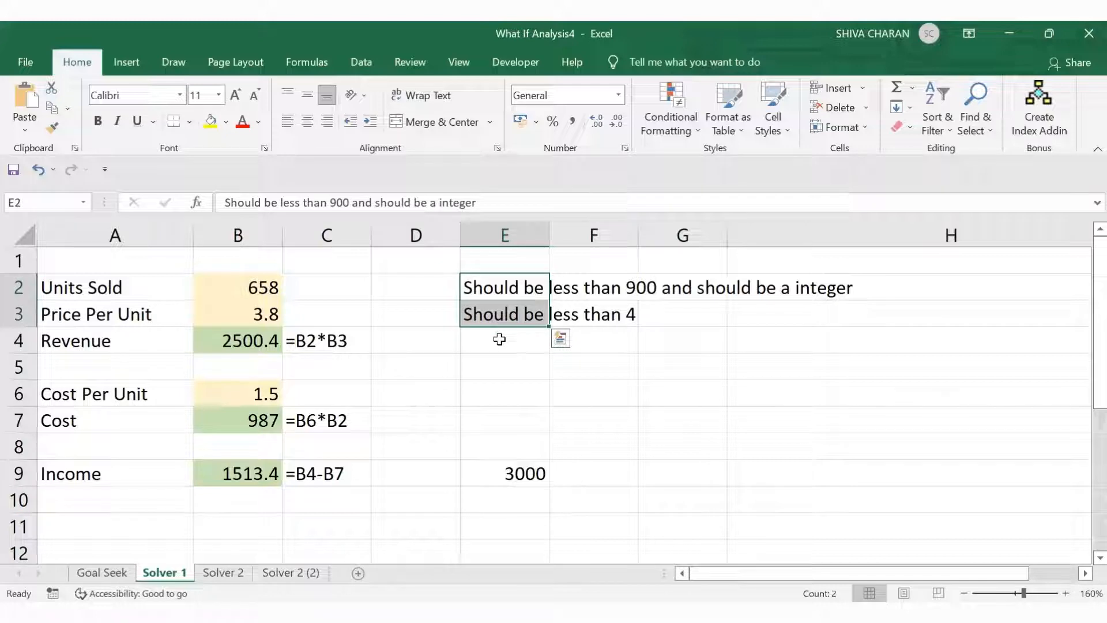
pyautogui.click(497, 477)
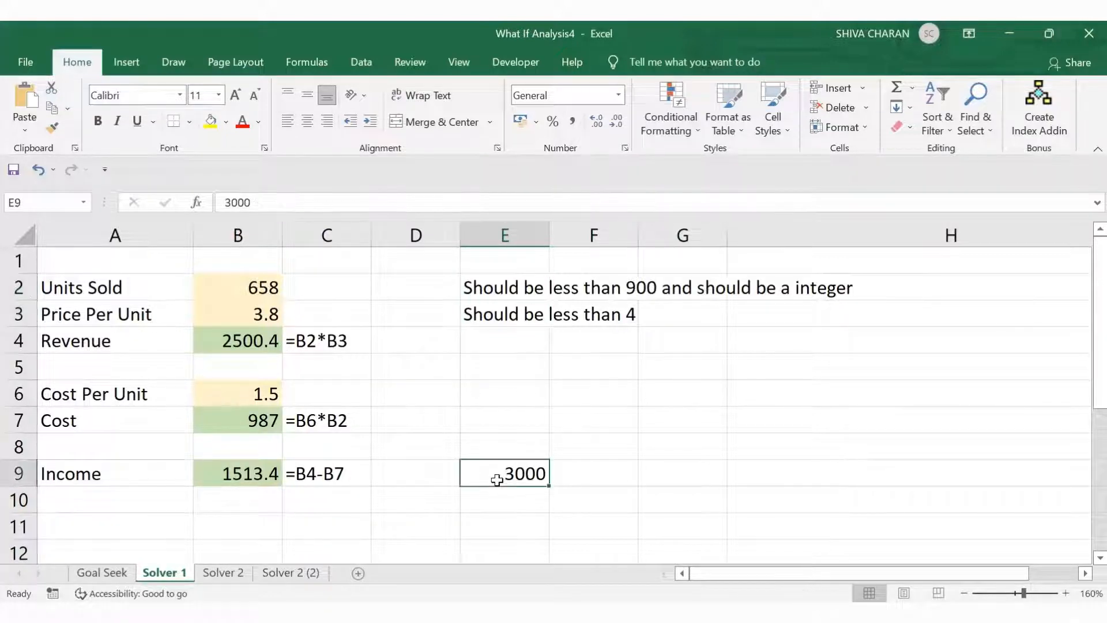
pyautogui.click(627, 421)
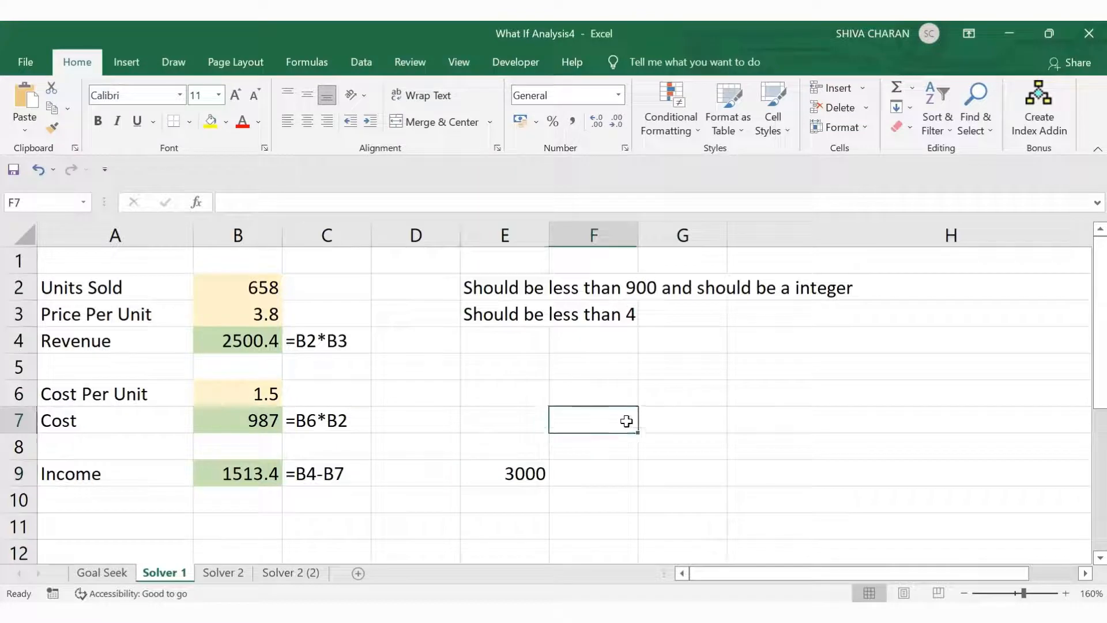
pyautogui.click(496, 284)
pyautogui.click(820, 400)
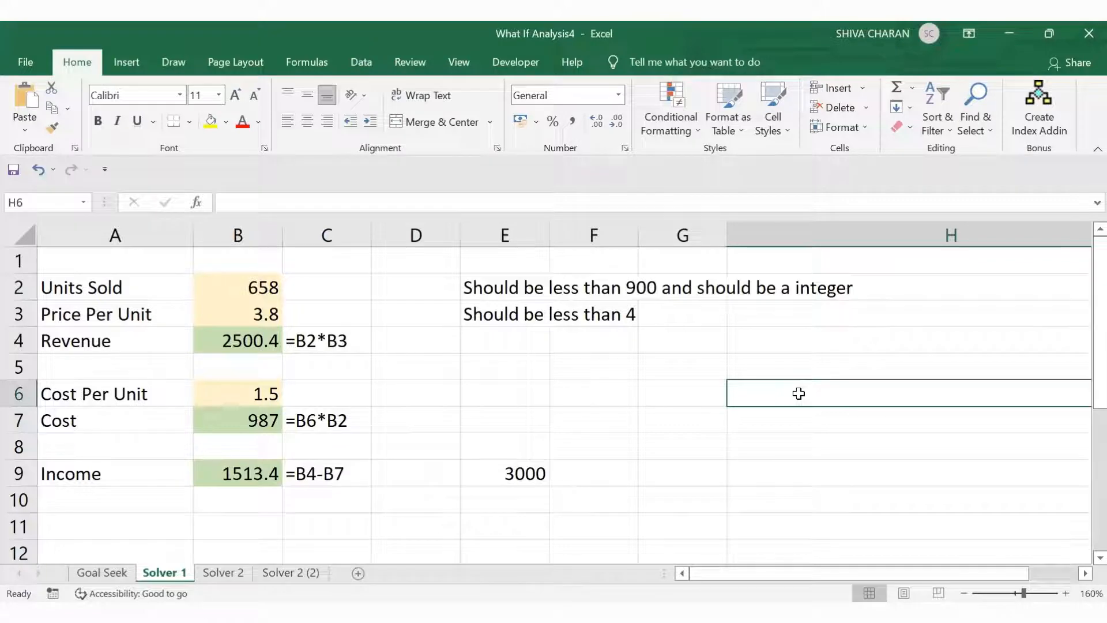
# Open Solver and set its objective to the Income result in cell B9.
pyautogui.hotkey('alt', 'a')
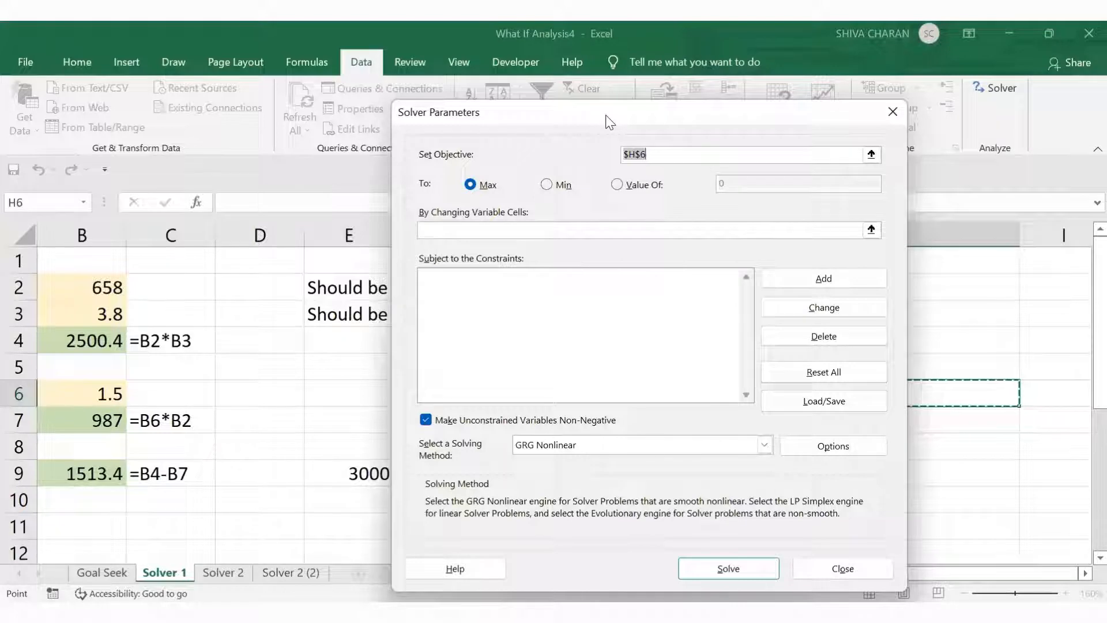
pyautogui.moveTo(779, 120); pyautogui.dragTo(854, 109)
pyautogui.hscroll(-2, 334, 401)
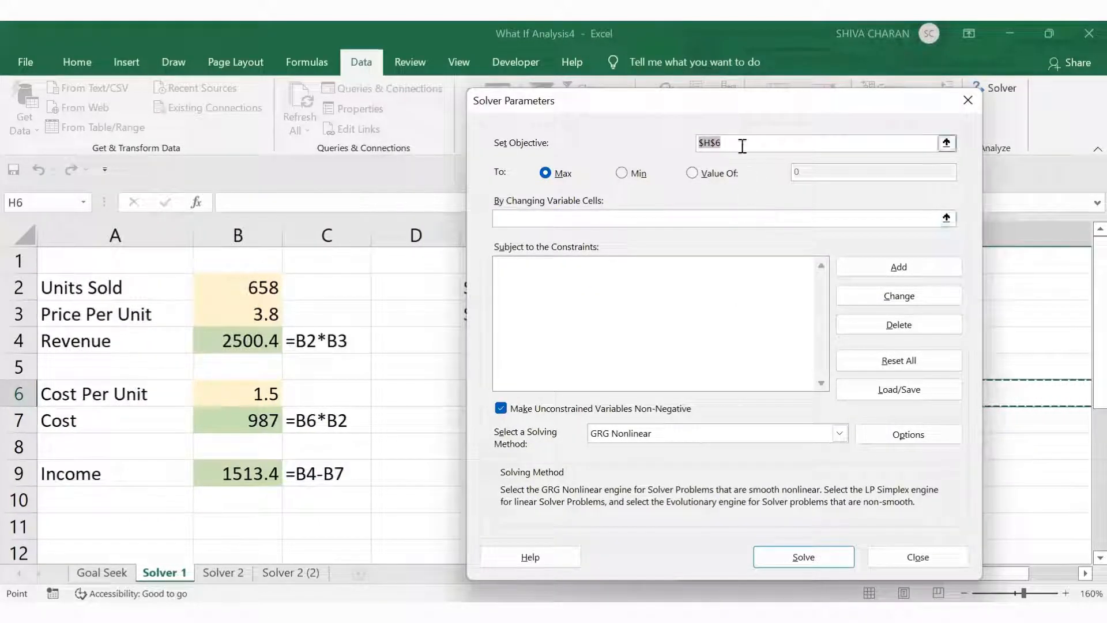
pyautogui.press('BackSpace')
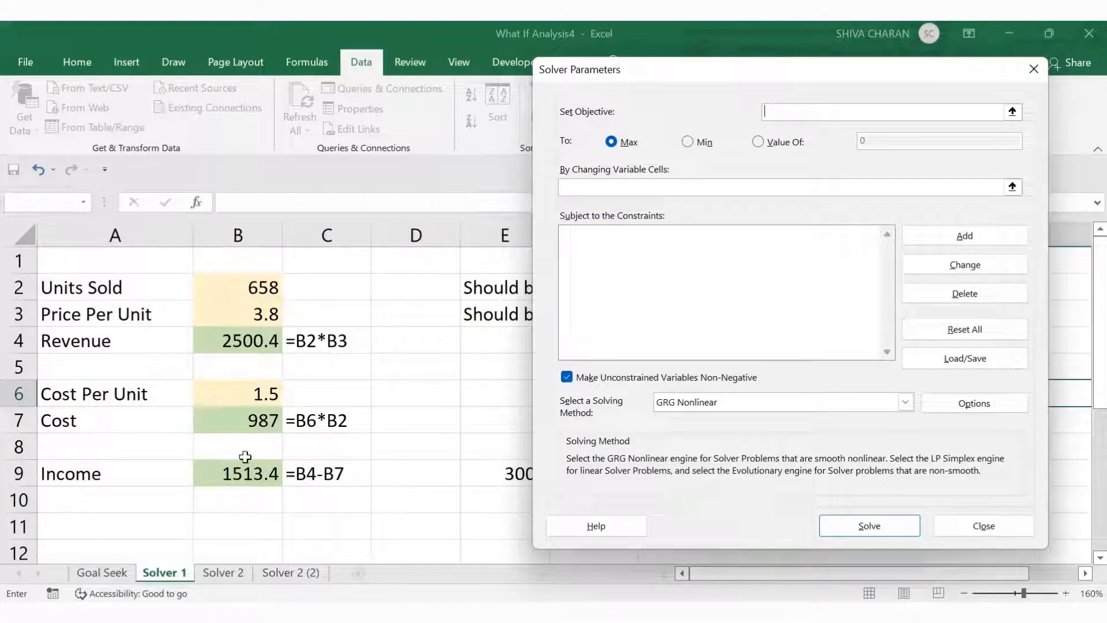
pyautogui.click(230, 473)
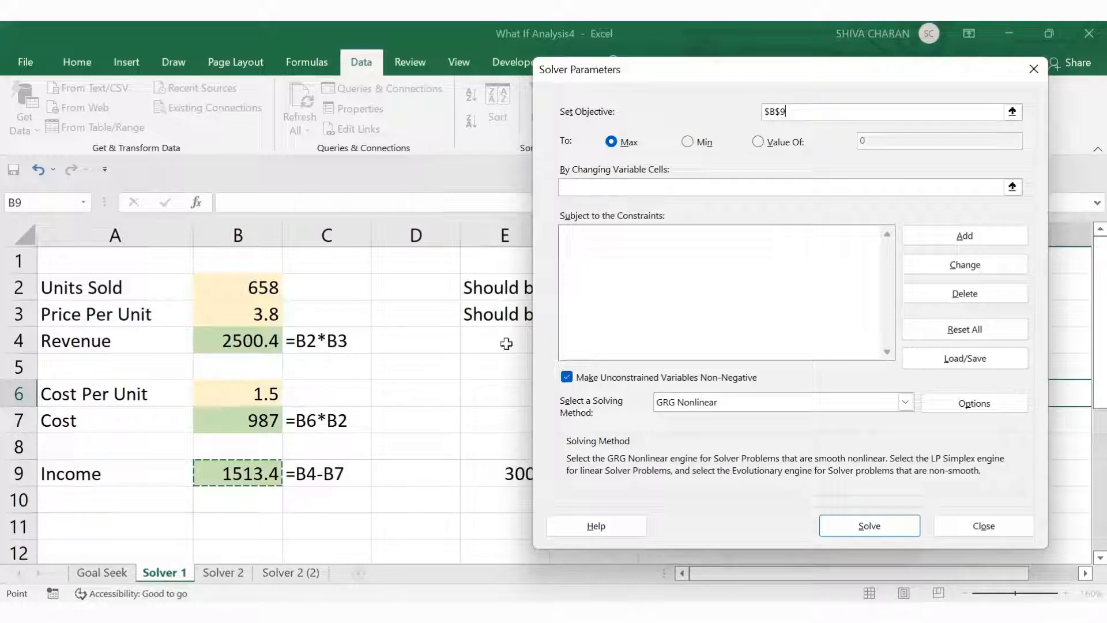
# Make the Solver objective aim for a specific value of 3000.
pyautogui.click(756, 143)
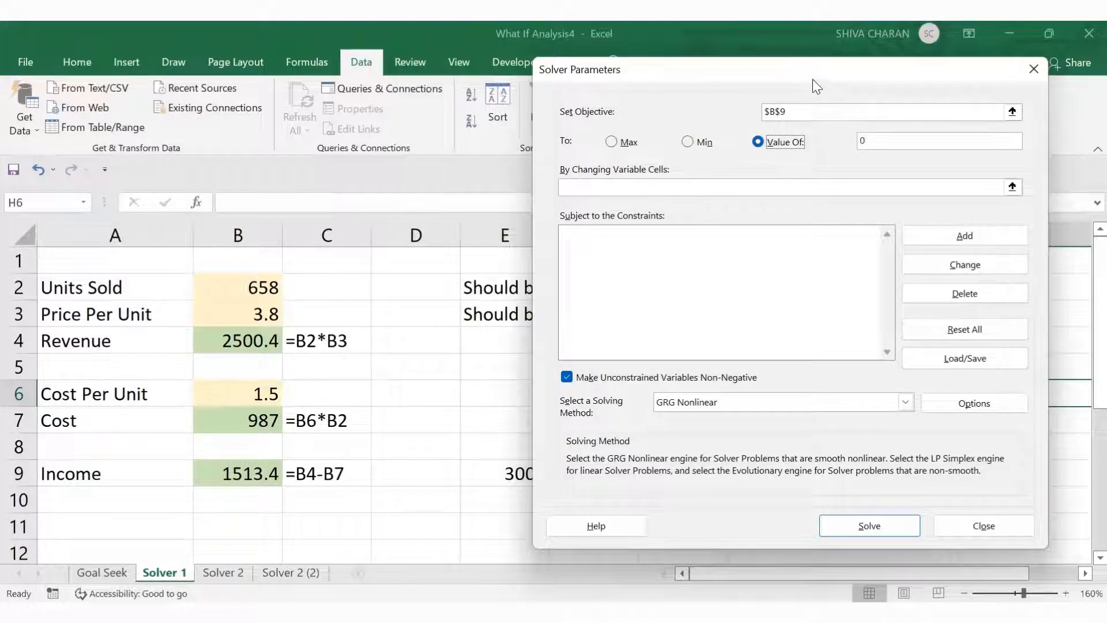
pyautogui.moveTo(892, 79); pyautogui.dragTo(967, 74)
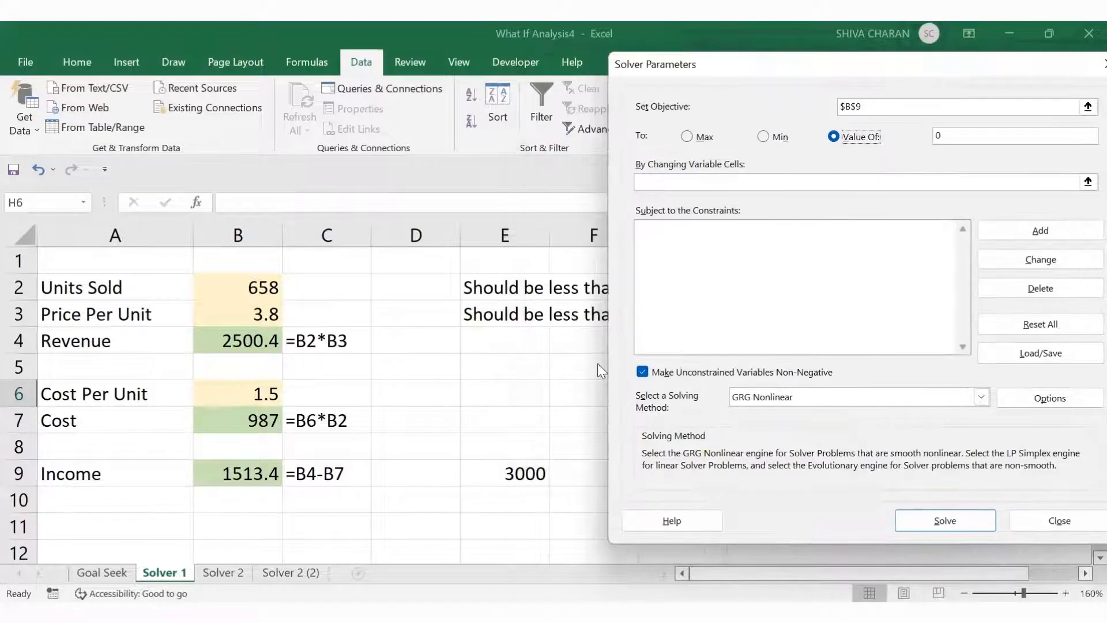
pyautogui.click(941, 135)
pyautogui.press('BackSpace')
pyautogui.write('3000')
# Set the changing variable cells to Units Sold and Price Per Unit (B2:B3) plus Cost Per Unit (B6).
pyautogui.click(671, 178)
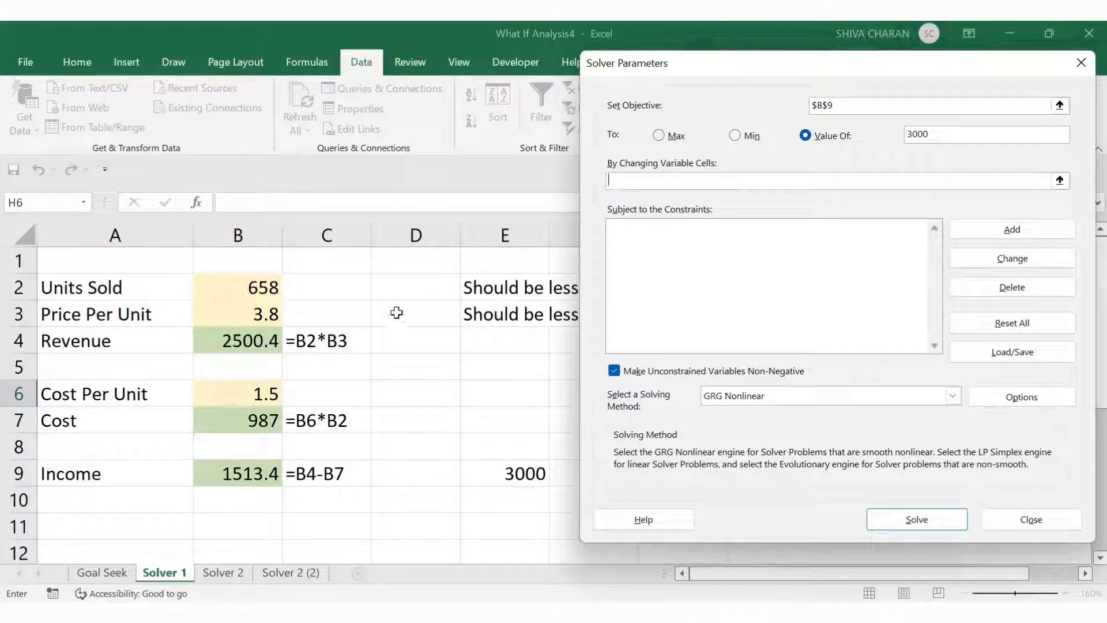
pyautogui.moveTo(215, 281); pyautogui.dragTo(218, 310)
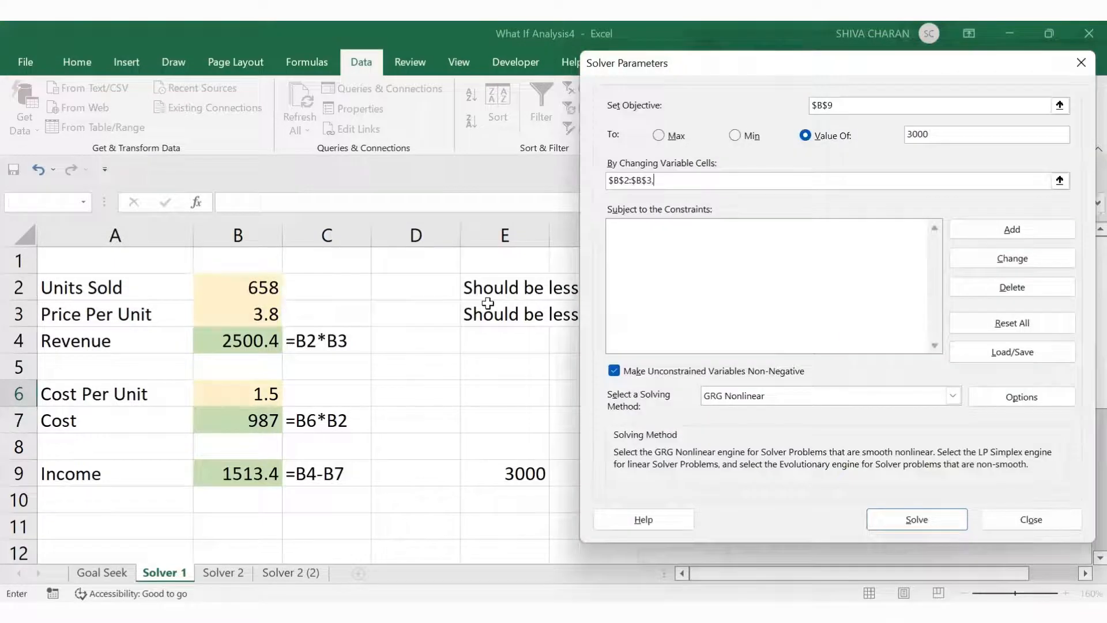
pyautogui.click(245, 403)
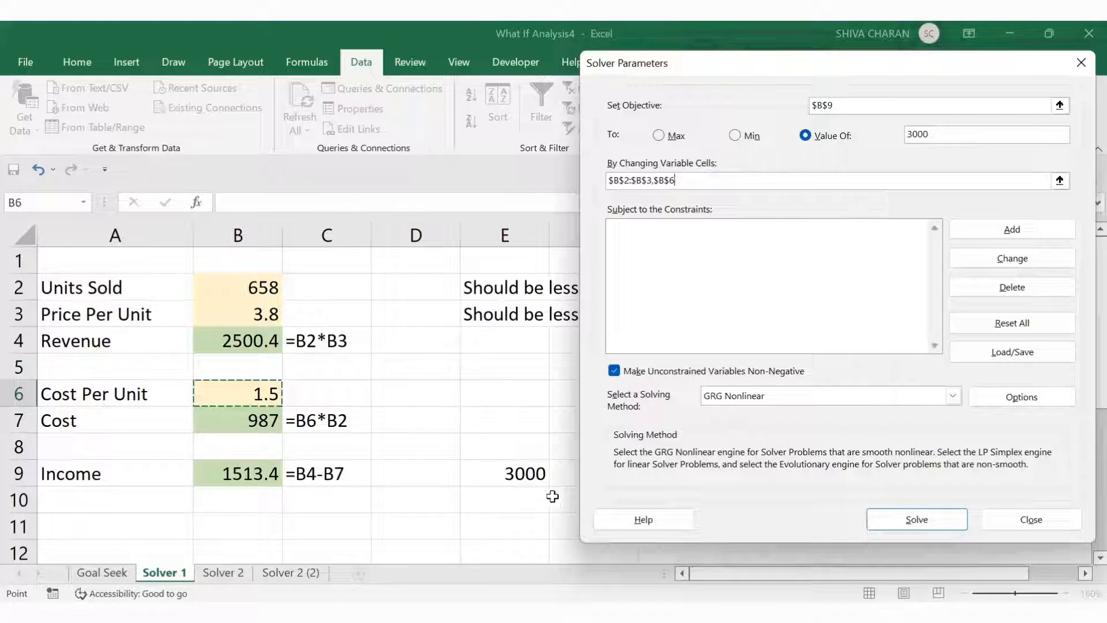
pyautogui.moveTo(701, 178); pyautogui.dragTo(605, 182)
pyautogui.click(701, 183)
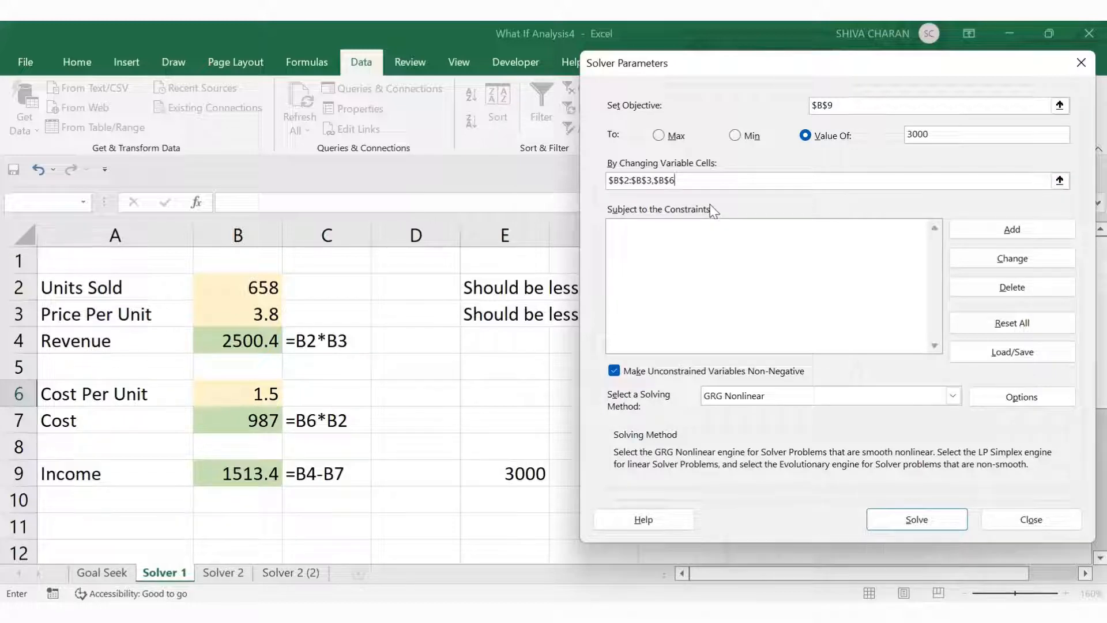
# Add a Solver constraint limiting Units Sold in B2 to <= 900.
pyautogui.click(686, 223)
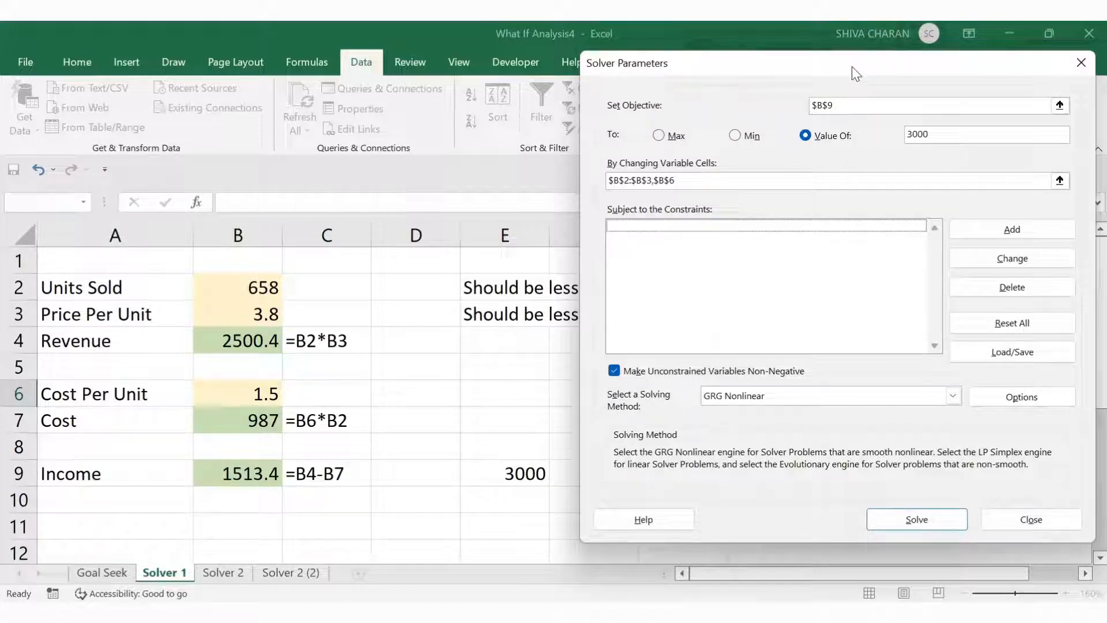
pyautogui.moveTo(852, 67); pyautogui.dragTo(857, 366)
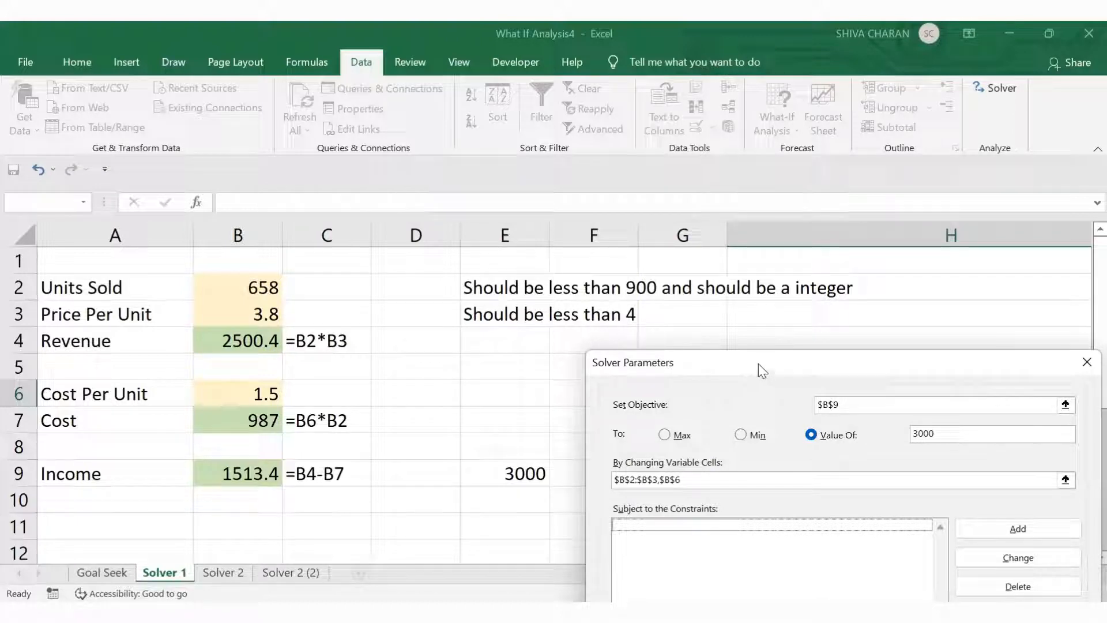
pyautogui.moveTo(739, 362); pyautogui.dragTo(721, 68)
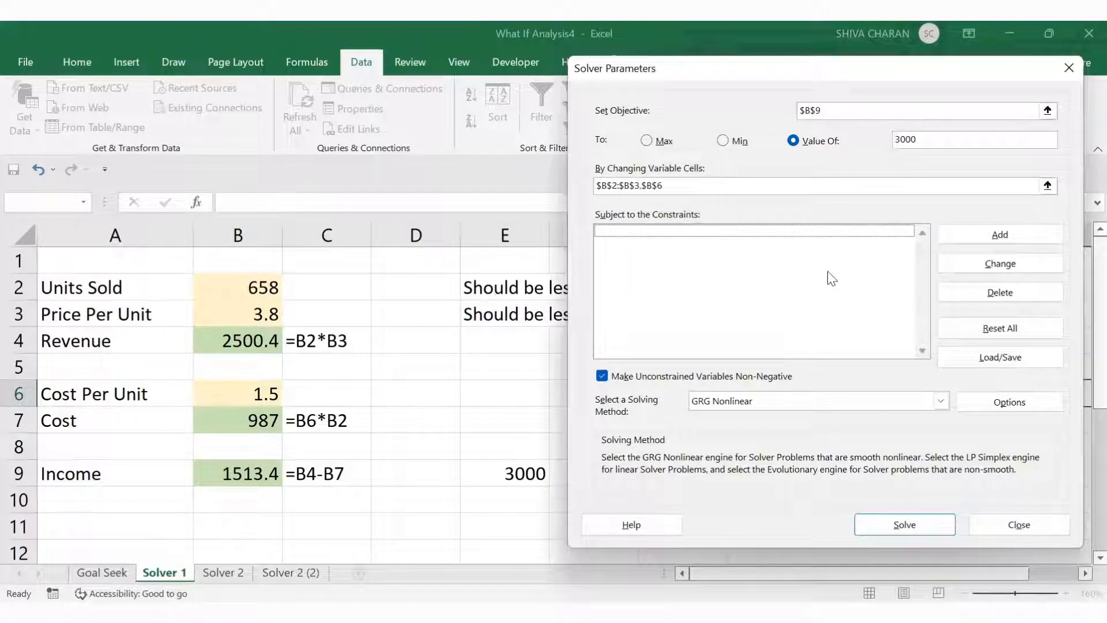
pyautogui.click(961, 235)
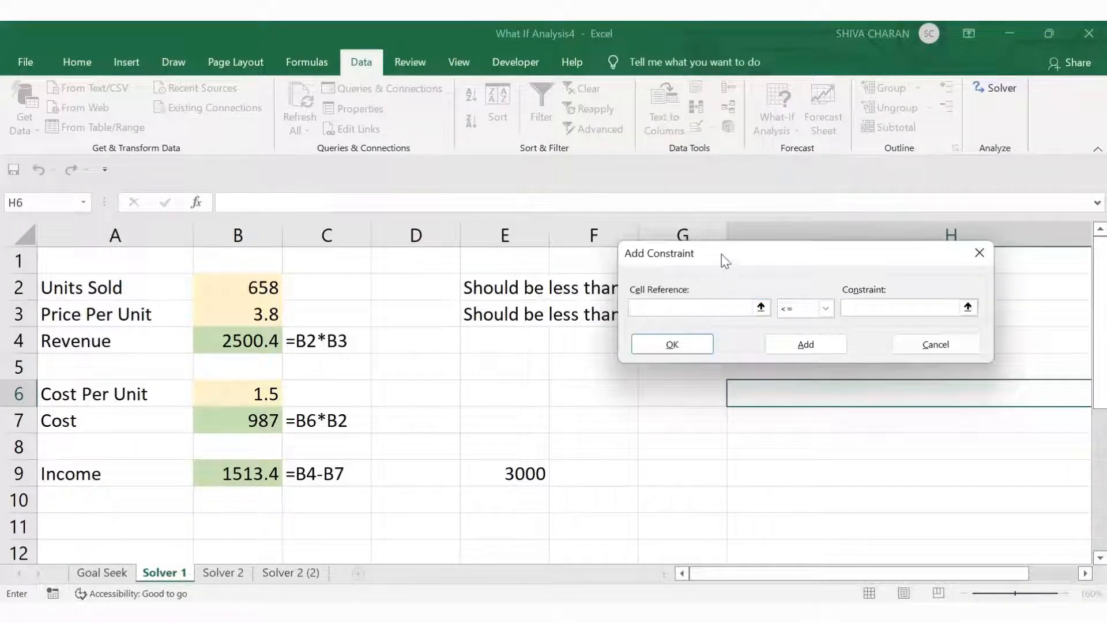
pyautogui.moveTo(723, 259); pyautogui.dragTo(690, 362)
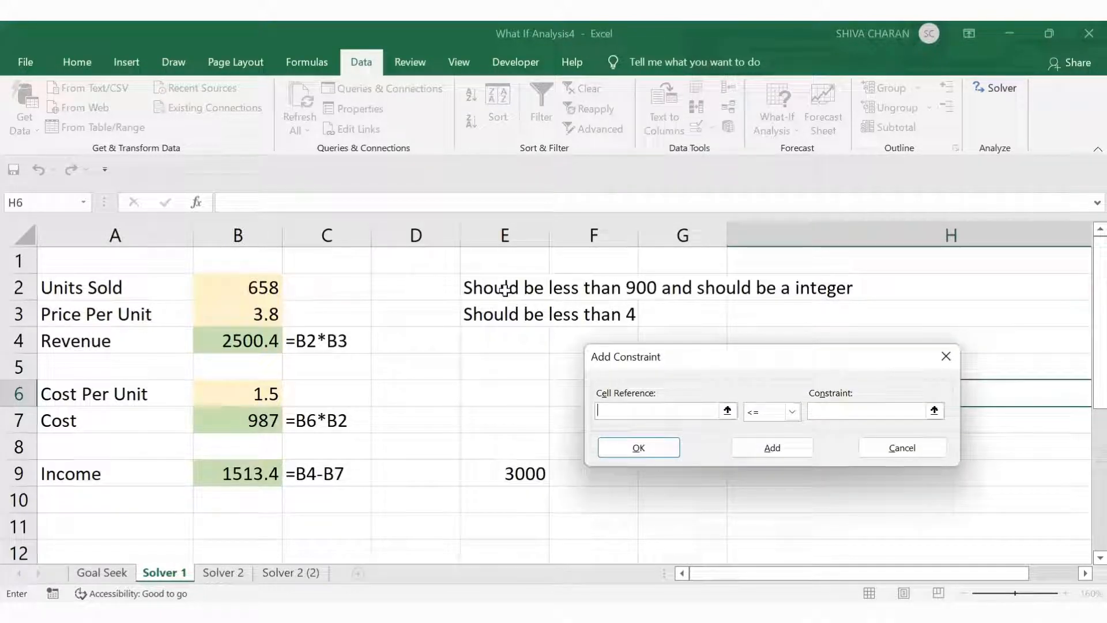
pyautogui.click(227, 287)
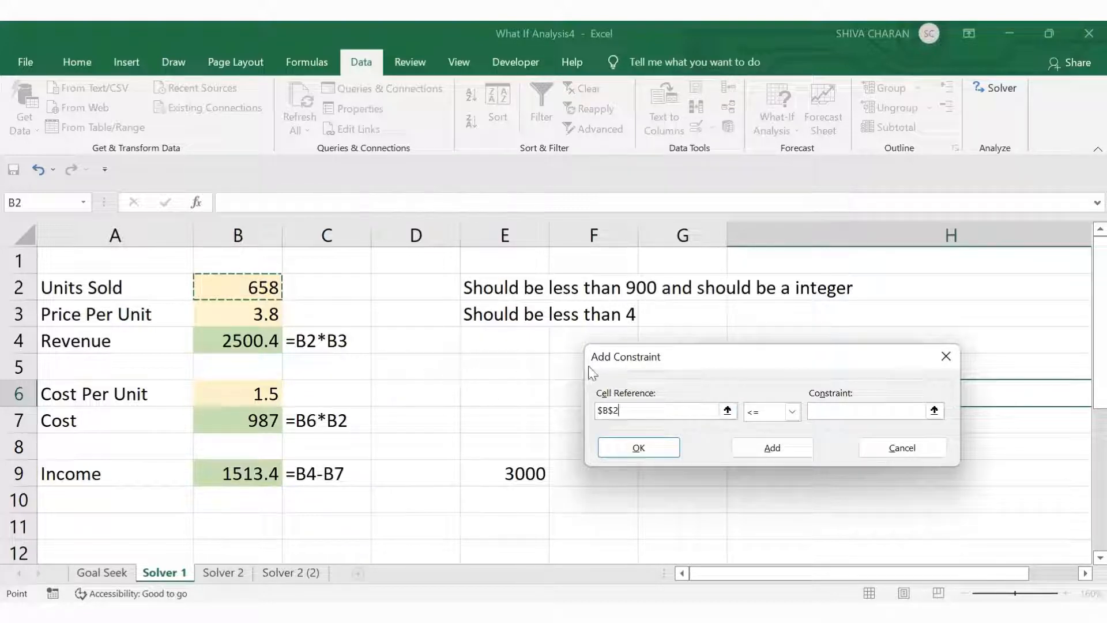
pyautogui.click(849, 412)
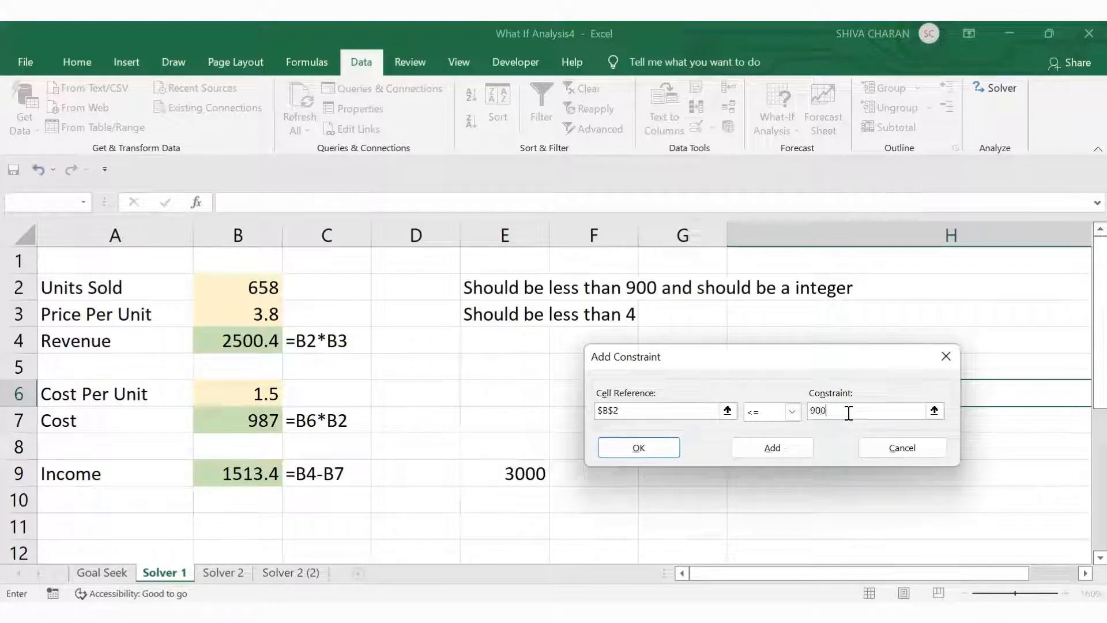
pyautogui.click(775, 446)
pyautogui.click(770, 450)
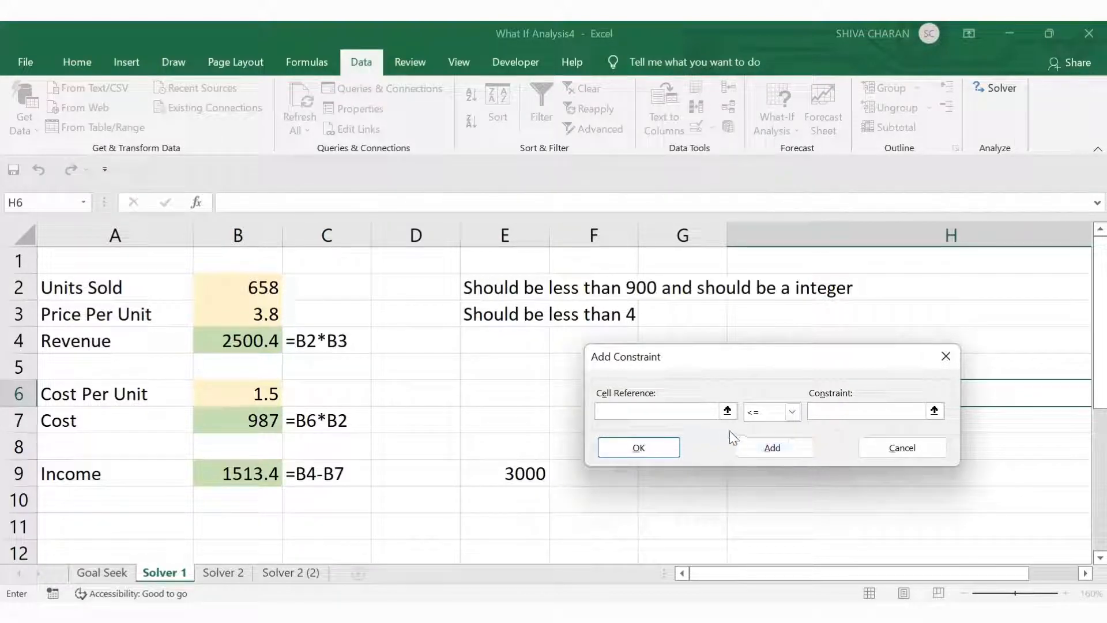
# Add a second constraint on Units Sold in B2 using int, so that it must be an integer.
pyautogui.click(655, 408)
pyautogui.click(216, 283)
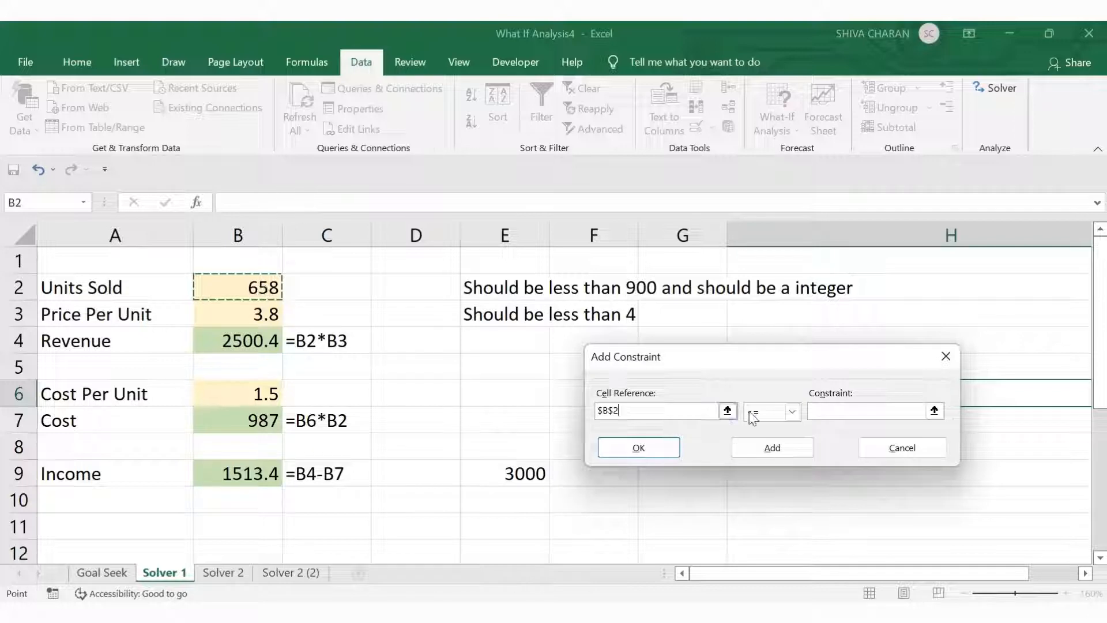
pyautogui.click(793, 411)
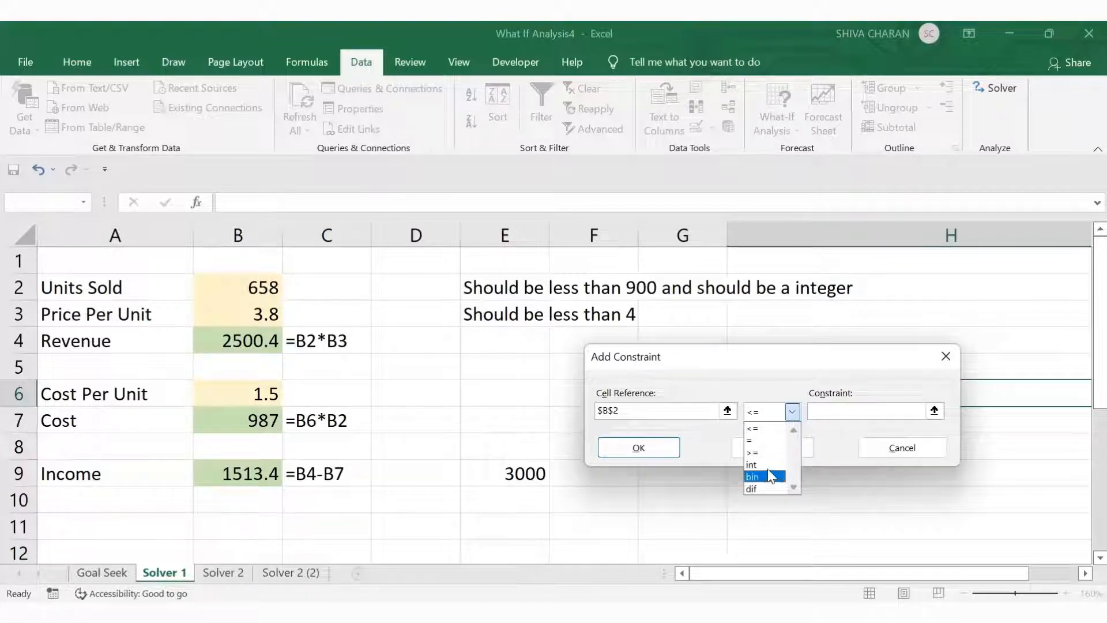
pyautogui.click(765, 464)
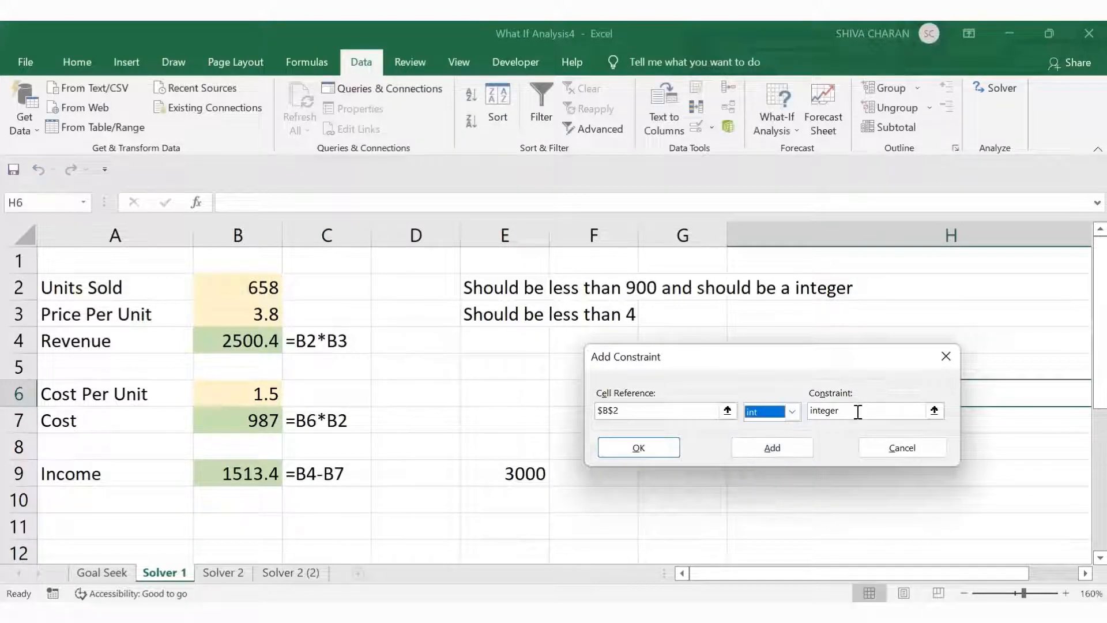
pyautogui.click(762, 451)
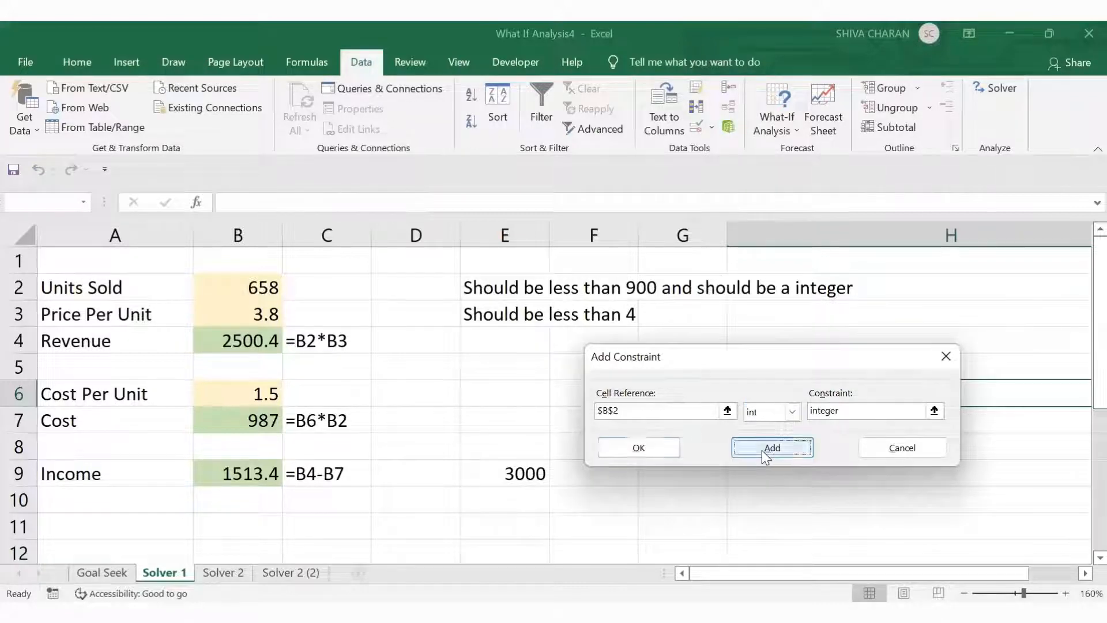
# Add a constraint limiting Price Per Unit in B3 to <= 4 and return to the Solver parameters.
pyautogui.click(669, 410)
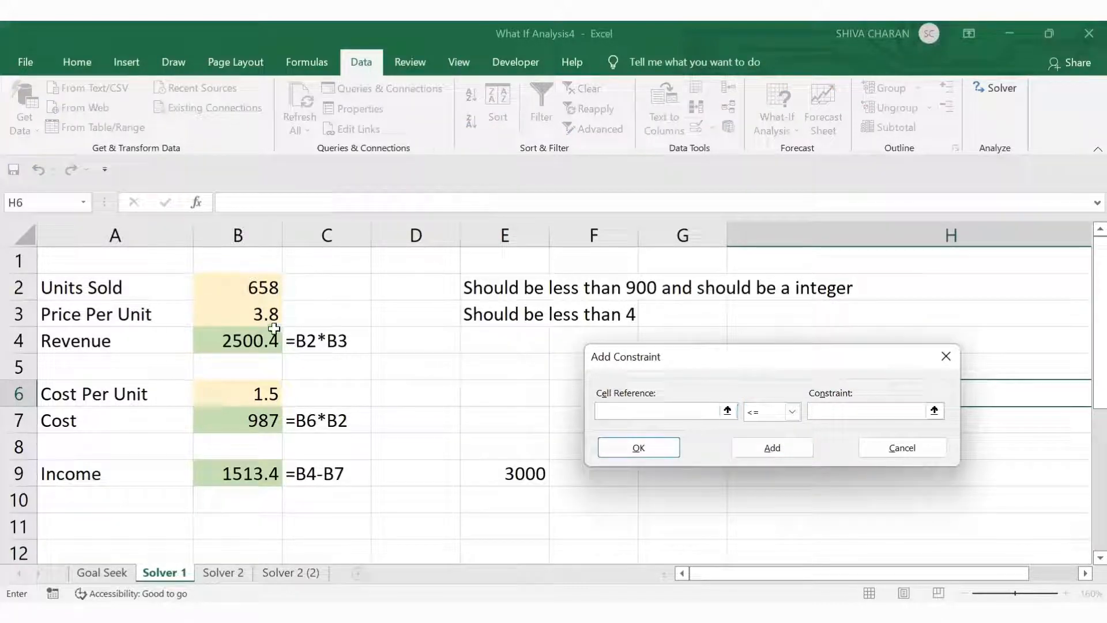
pyautogui.click(232, 312)
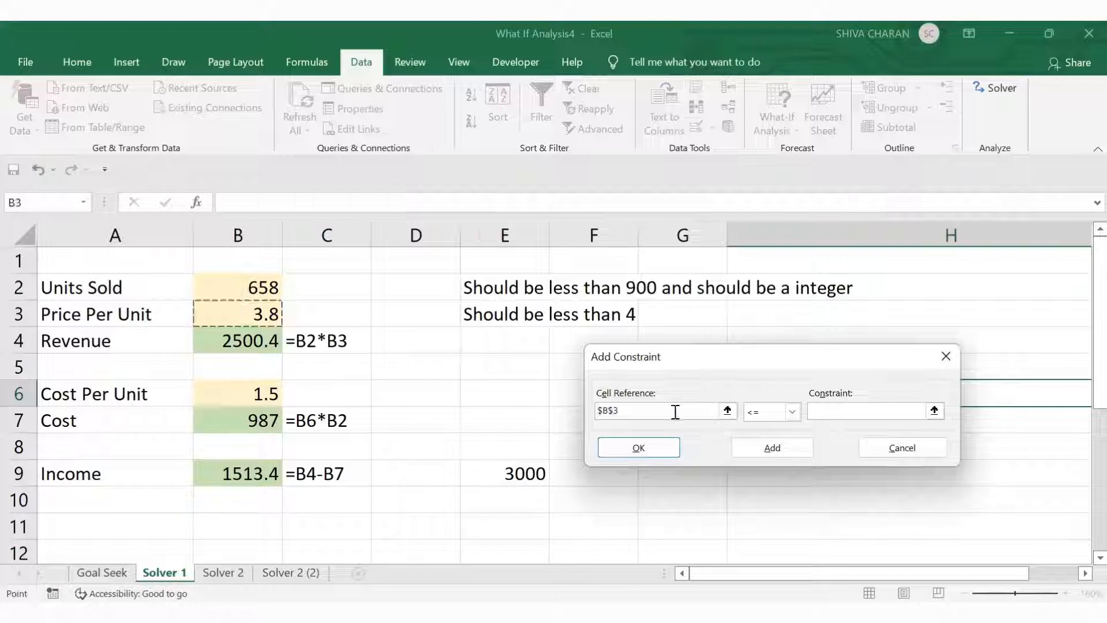
pyautogui.click(869, 413)
pyautogui.write('4')
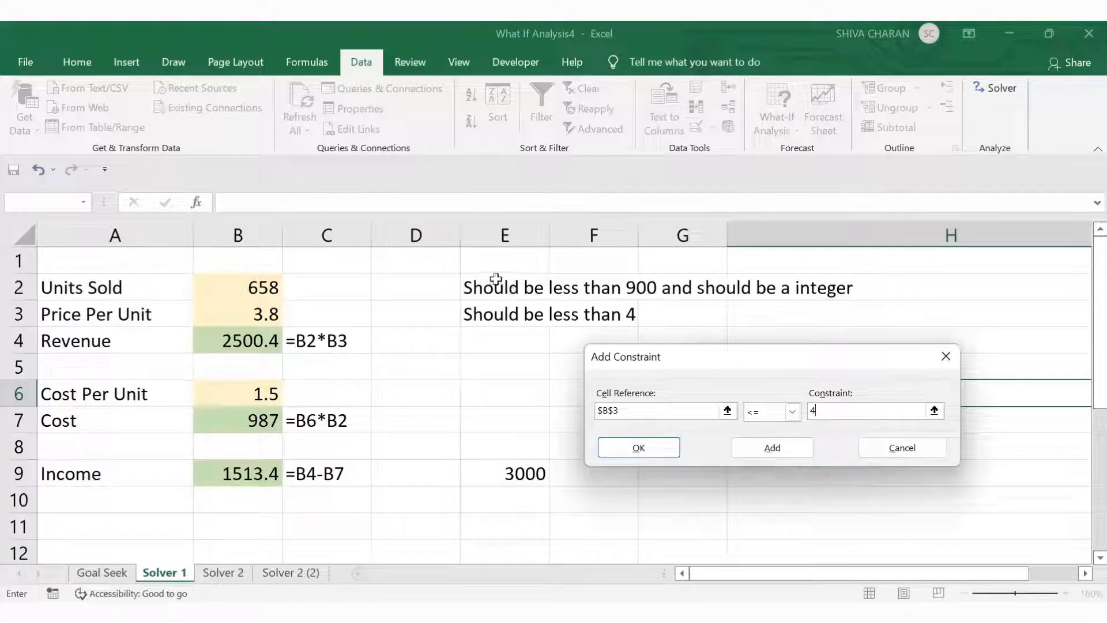
pyautogui.click(631, 451)
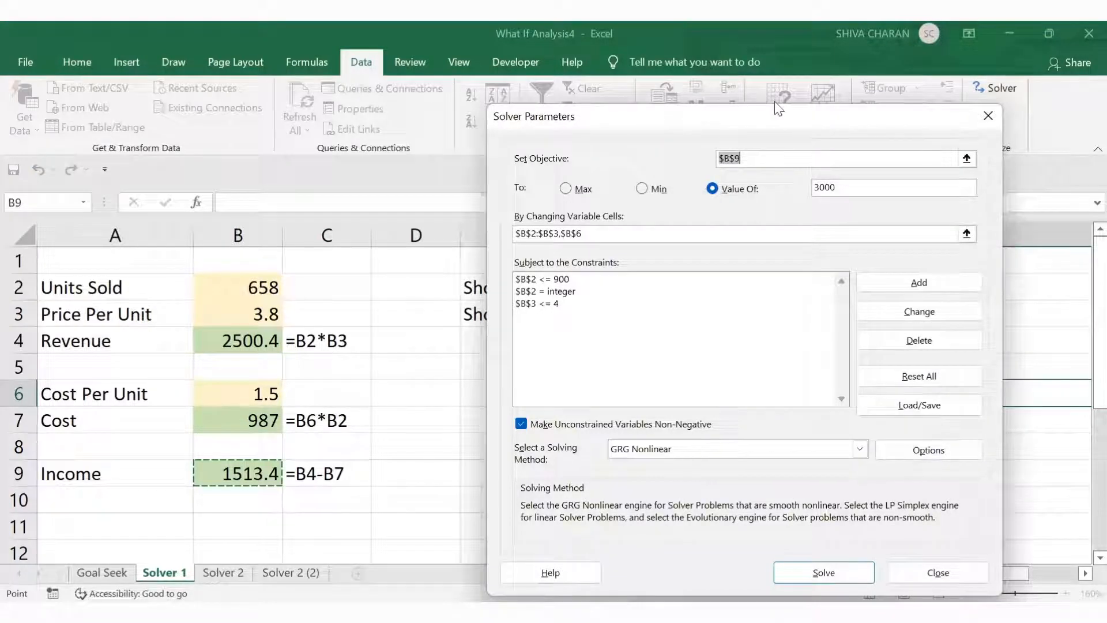
# Check each of the listed Solver constraints on B2 and B3 against the written requirements in E2 and E3.
pyautogui.moveTo(811, 120); pyautogui.dragTo(881, 96)
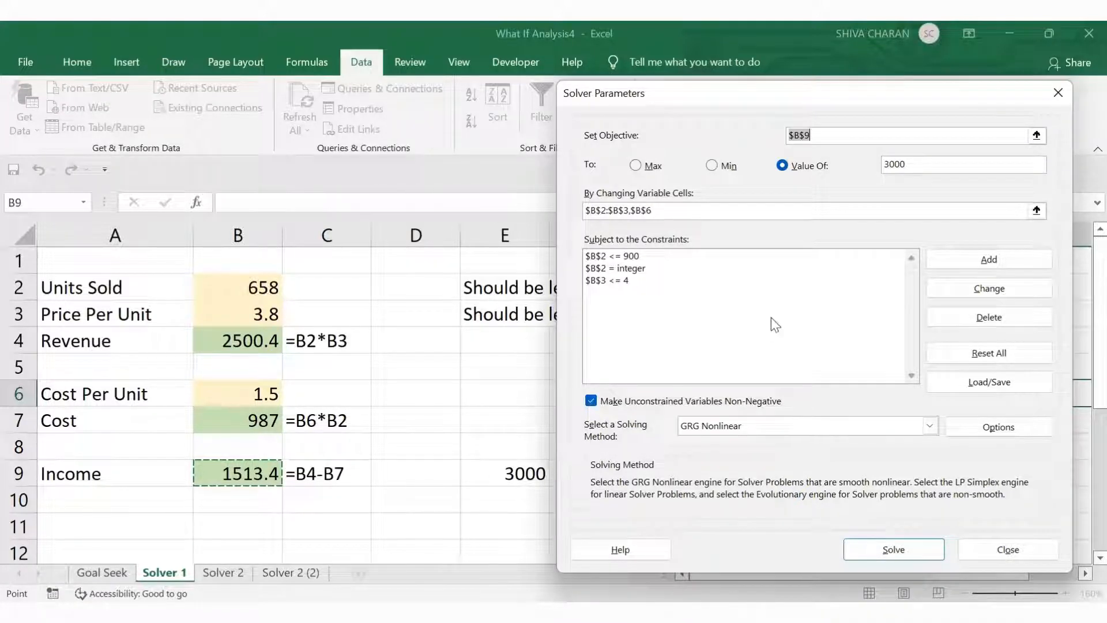
pyautogui.click(637, 259)
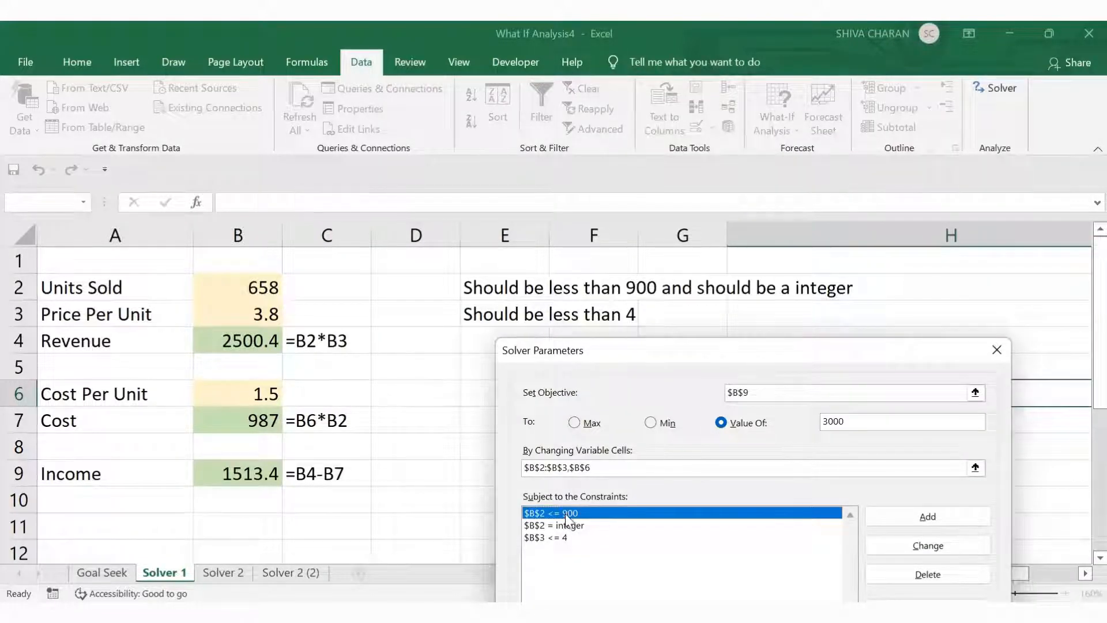
pyautogui.click(575, 526)
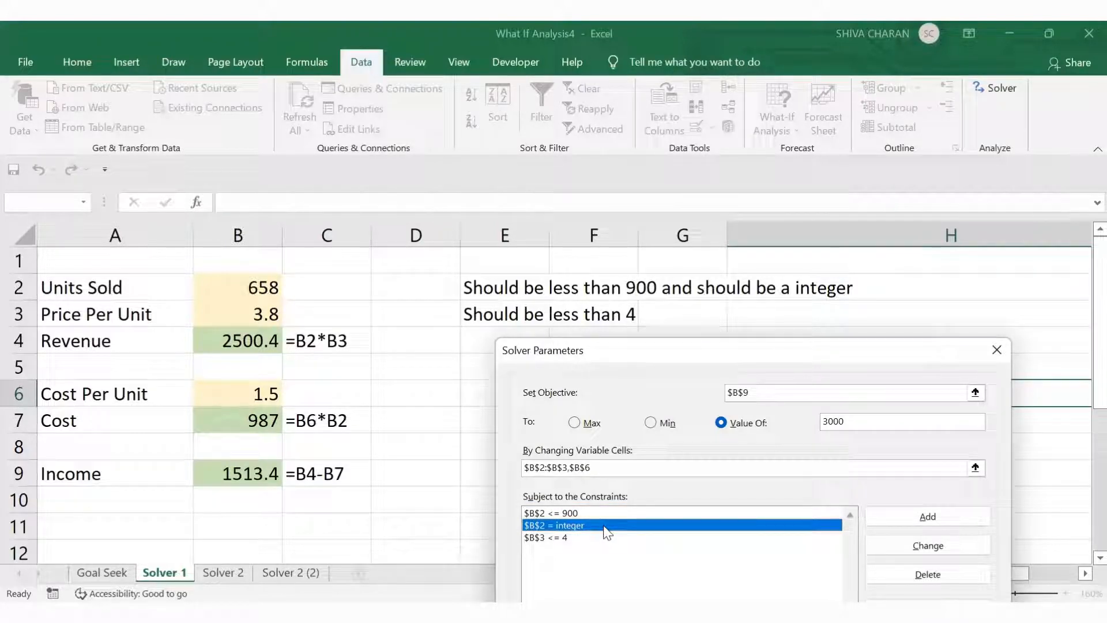
pyautogui.click(564, 538)
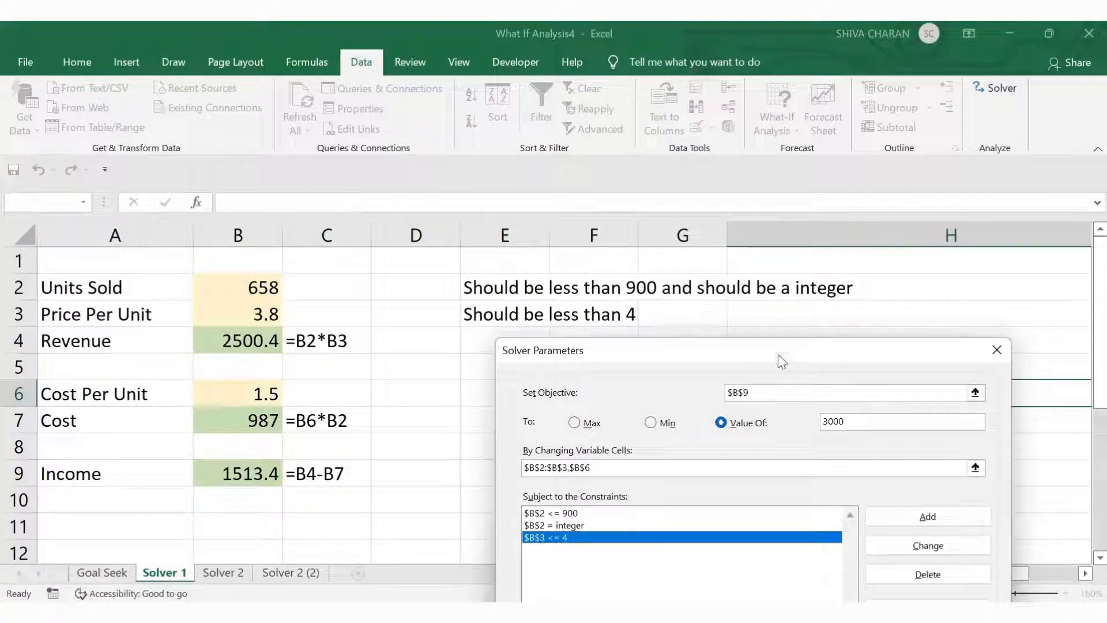
pyautogui.moveTo(786, 130); pyautogui.dragTo(794, 138)
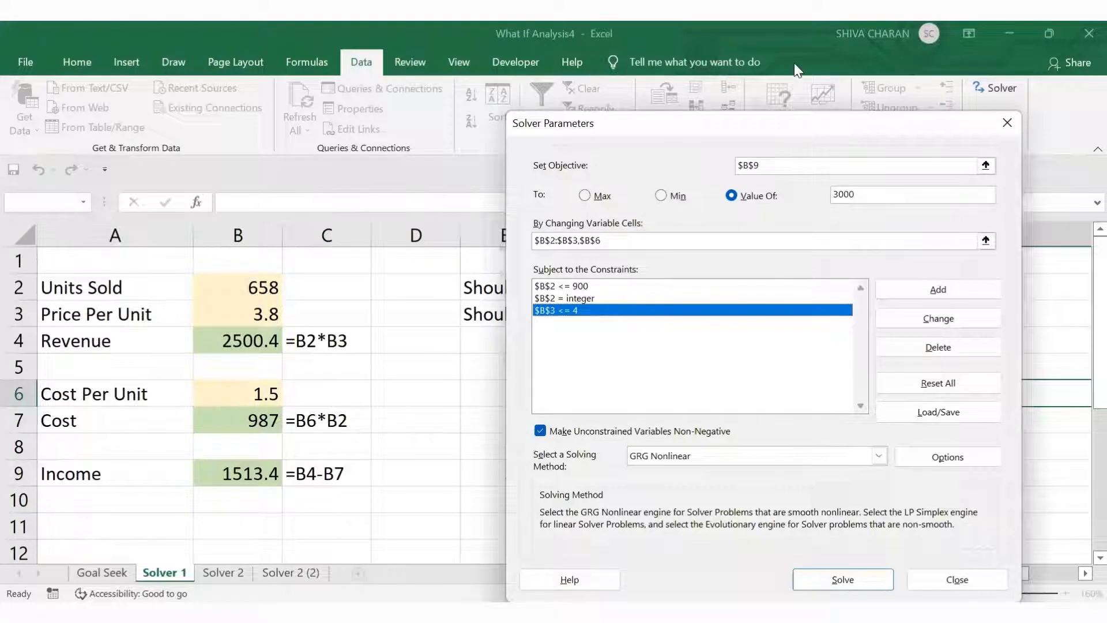
pyautogui.moveTo(794, 64); pyautogui.dragTo(794, 65)
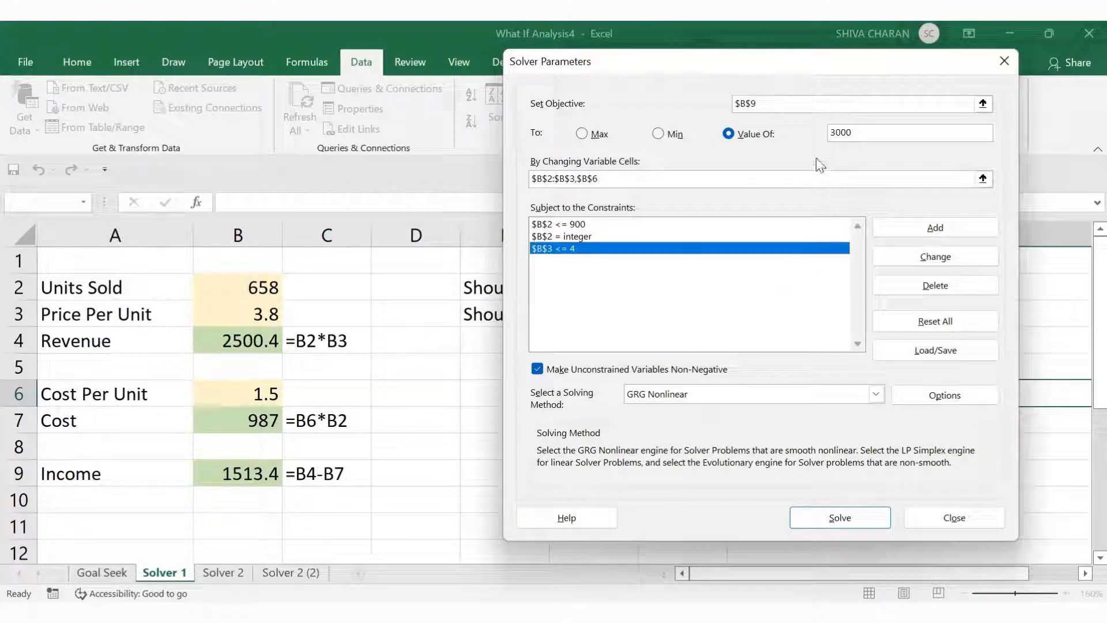
# Solve the model and reposition the Solver Results dialog so the recalculated cells can be compared with the constraints.
pyautogui.click(823, 517)
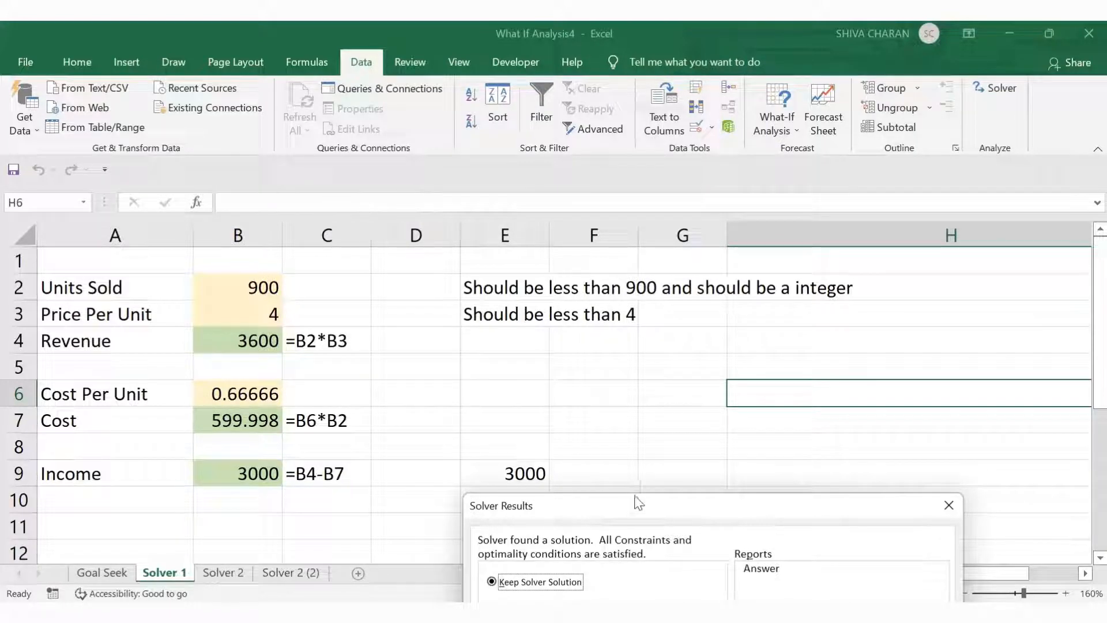
pyautogui.moveTo(661, 512); pyautogui.dragTo(873, 368)
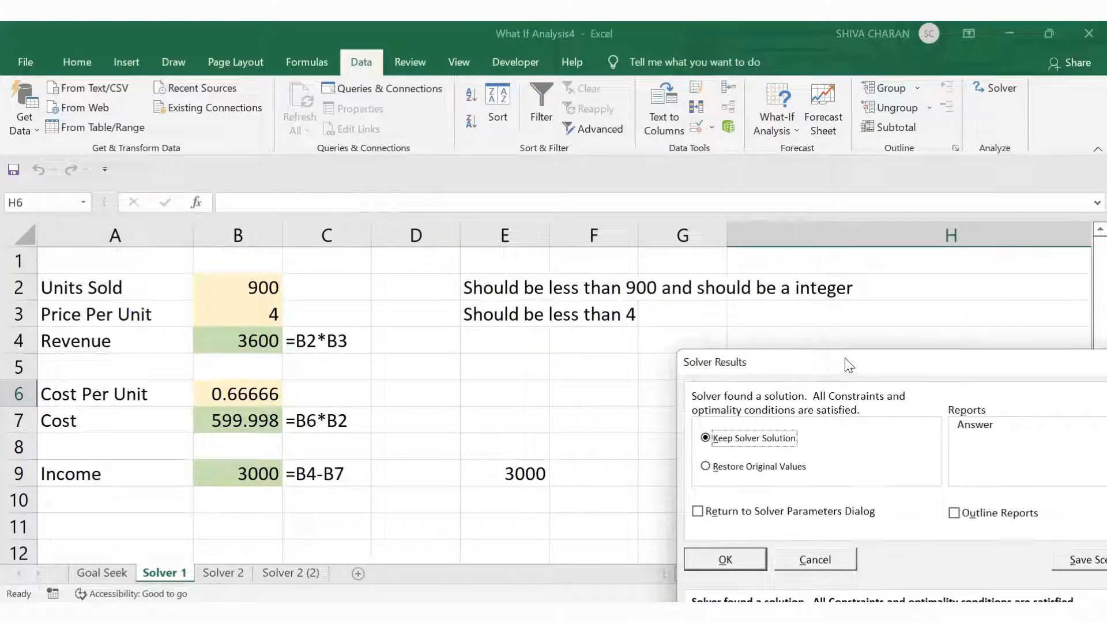
pyautogui.moveTo(746, 205); pyautogui.dragTo(746, 205)
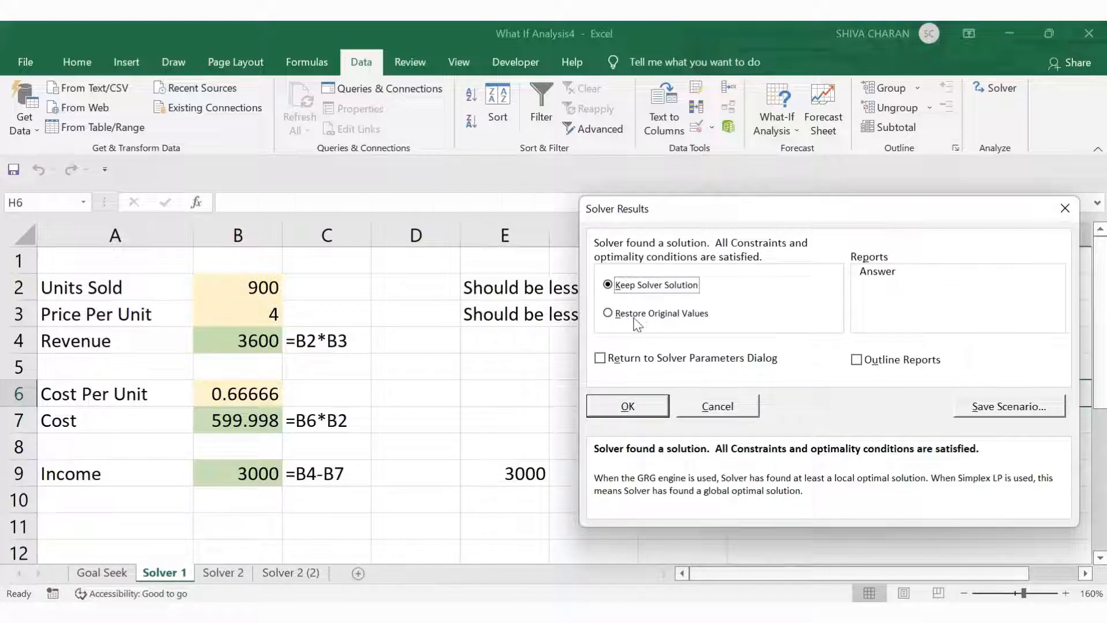
# Restore the original values in the adjustable cells and close the Solver results.
pyautogui.click(661, 315)
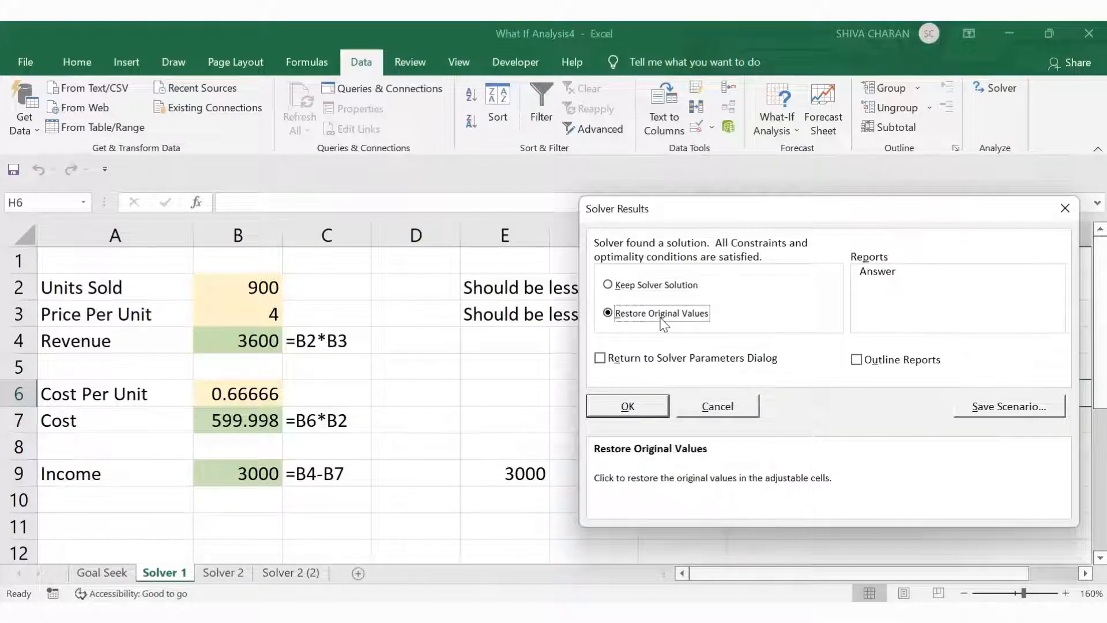
pyautogui.click(640, 406)
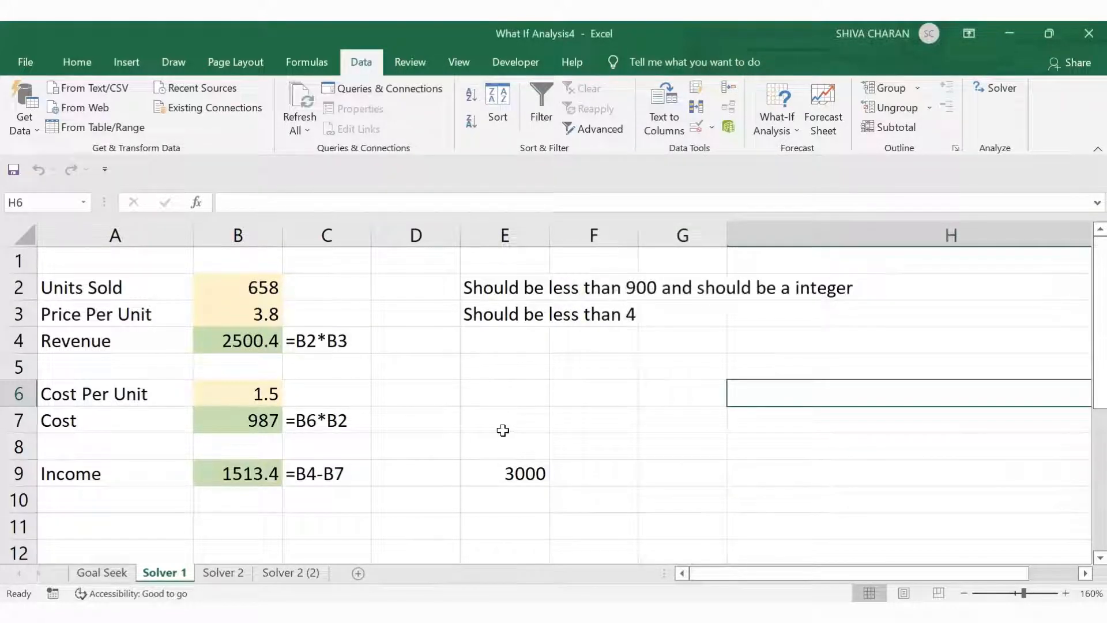
pyautogui.click(450, 400)
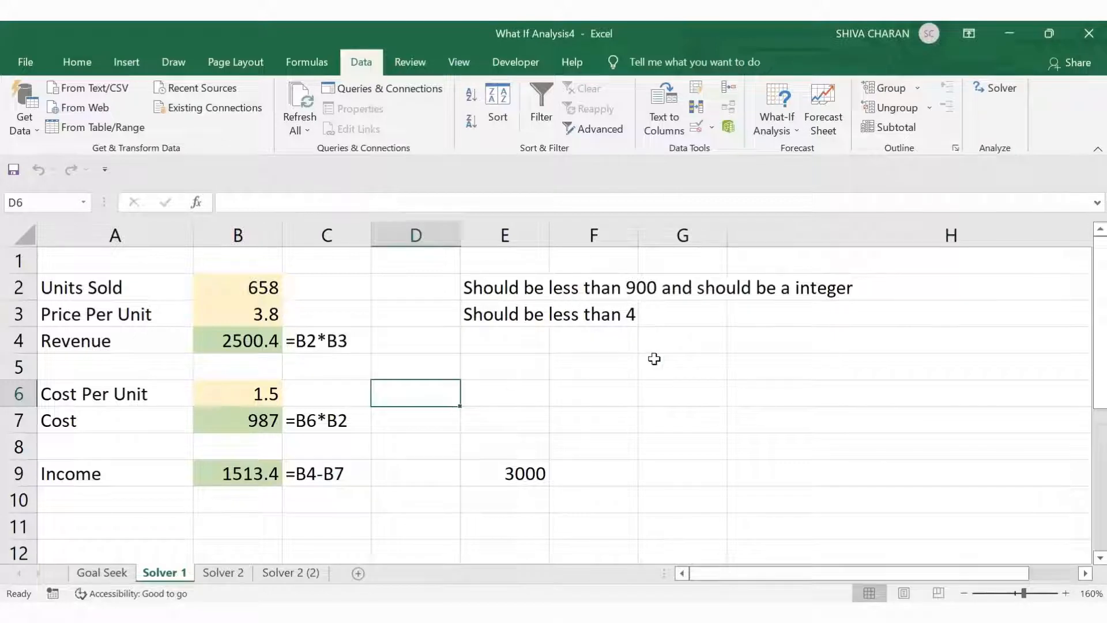
pyautogui.click(92, 71)
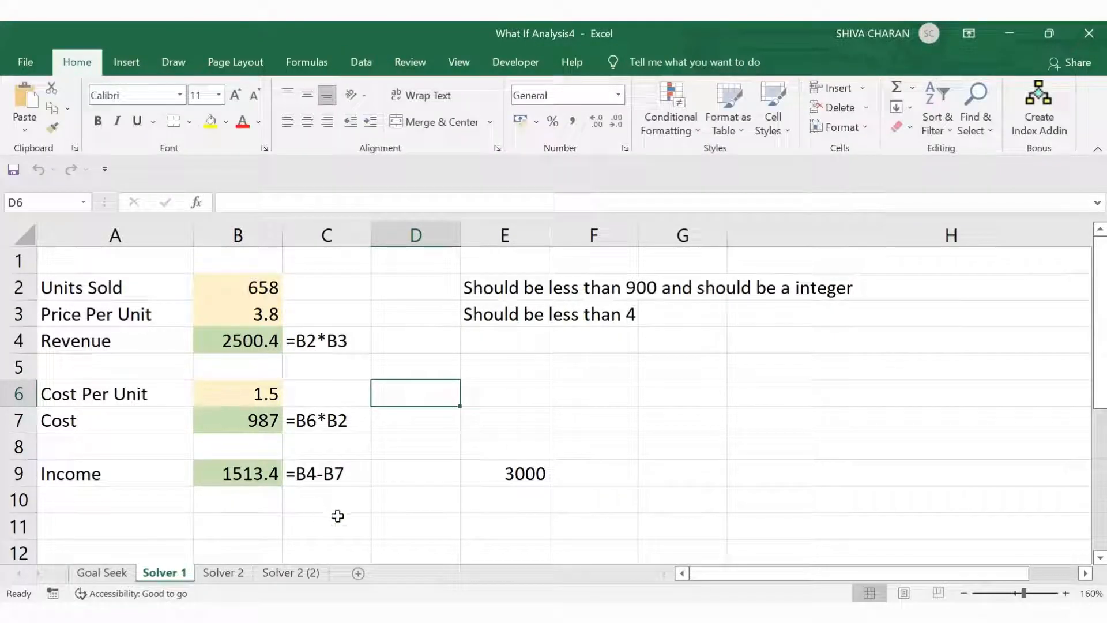
pyautogui.click(778, 502)
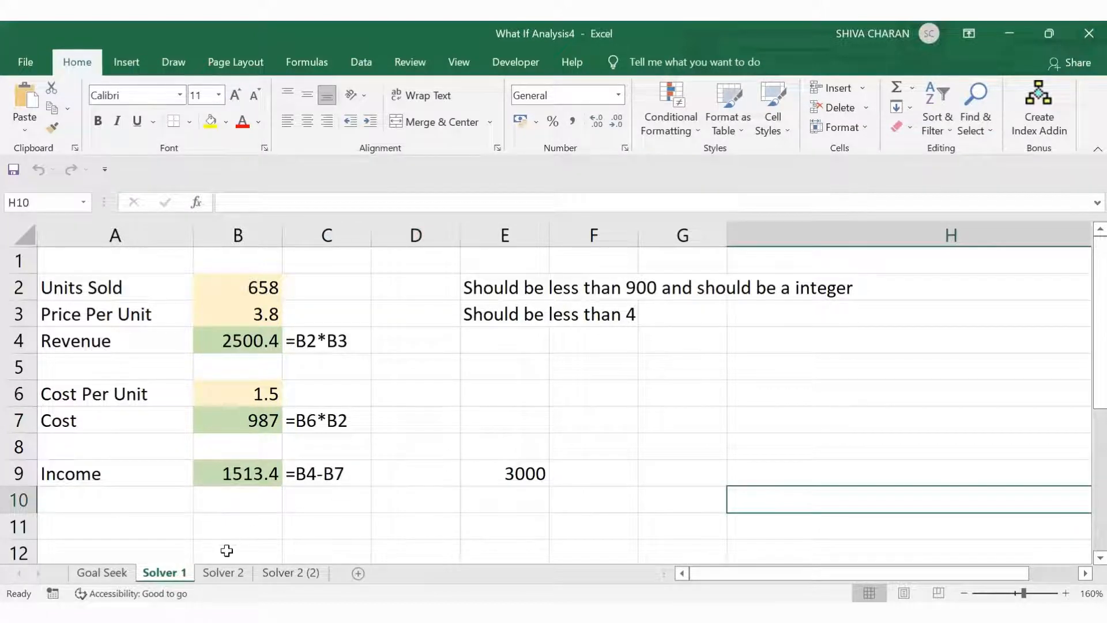
# Switch to the Solver 2 sheet and review the project names with their production, fixed and extra costs.
pyautogui.click(221, 573)
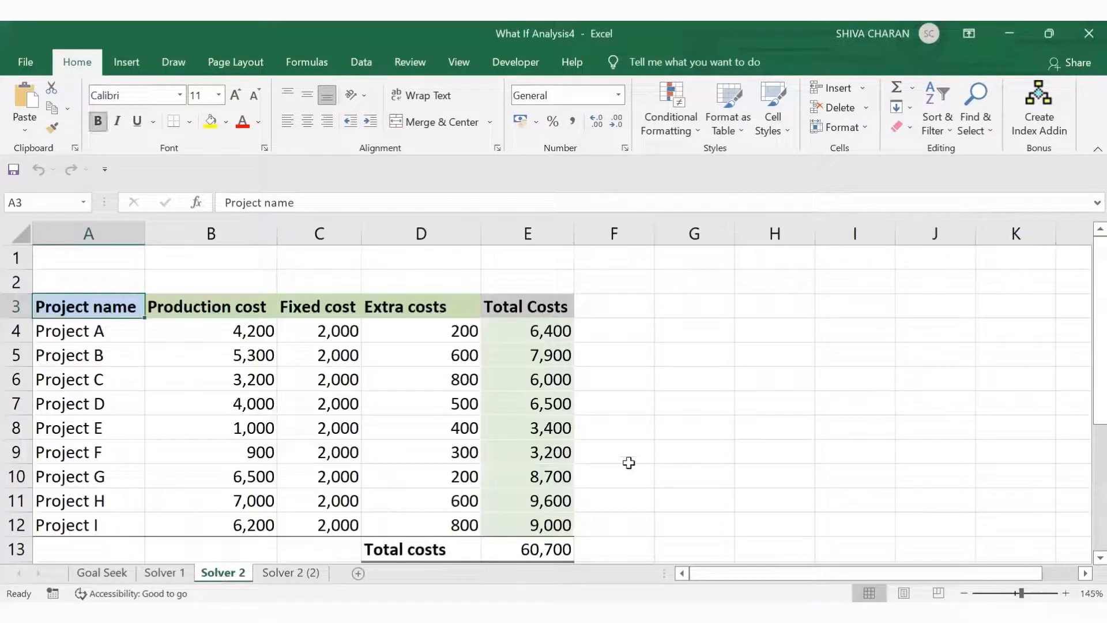
pyautogui.click(726, 419)
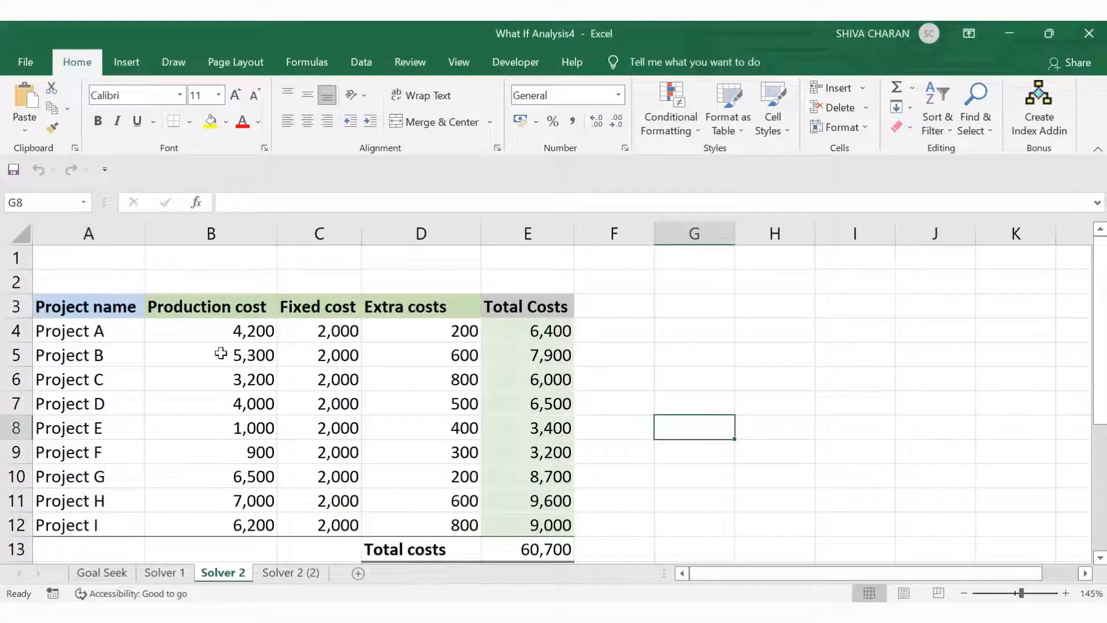
pyautogui.moveTo(87, 309); pyautogui.dragTo(116, 521)
pyautogui.click(117, 333)
pyautogui.moveTo(118, 332); pyautogui.dragTo(118, 524)
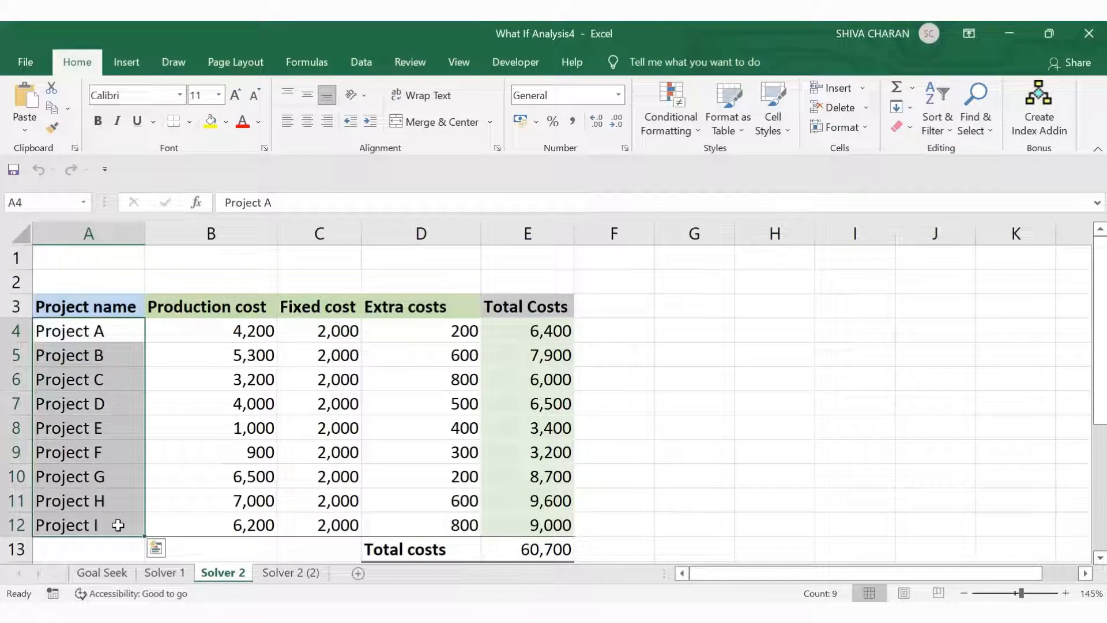
pyautogui.click(369, 403)
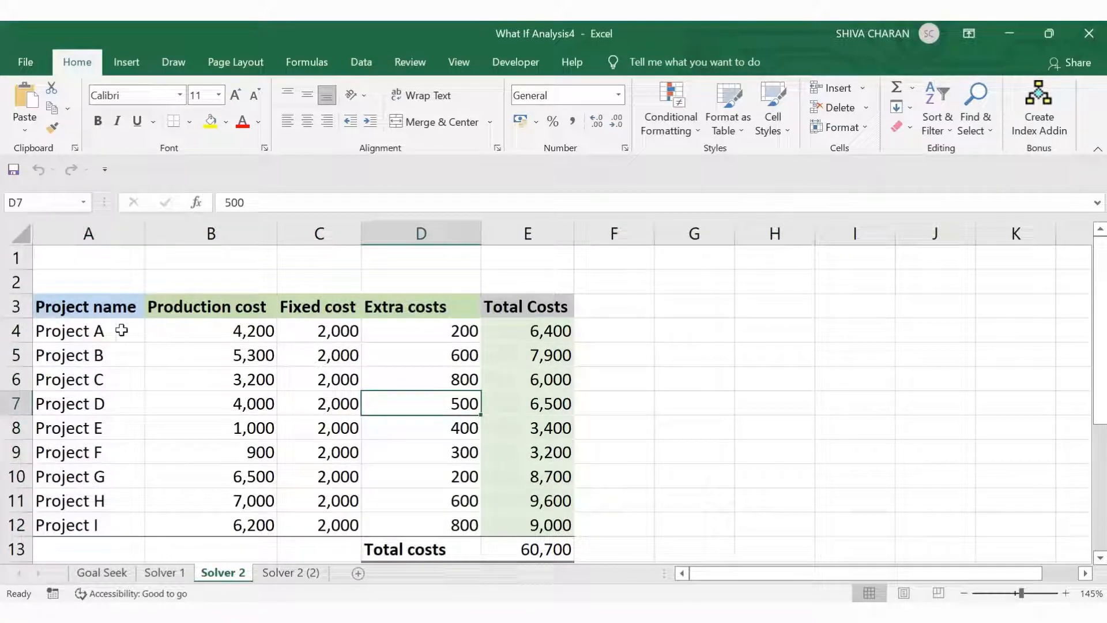
pyautogui.moveTo(121, 329); pyautogui.dragTo(455, 523)
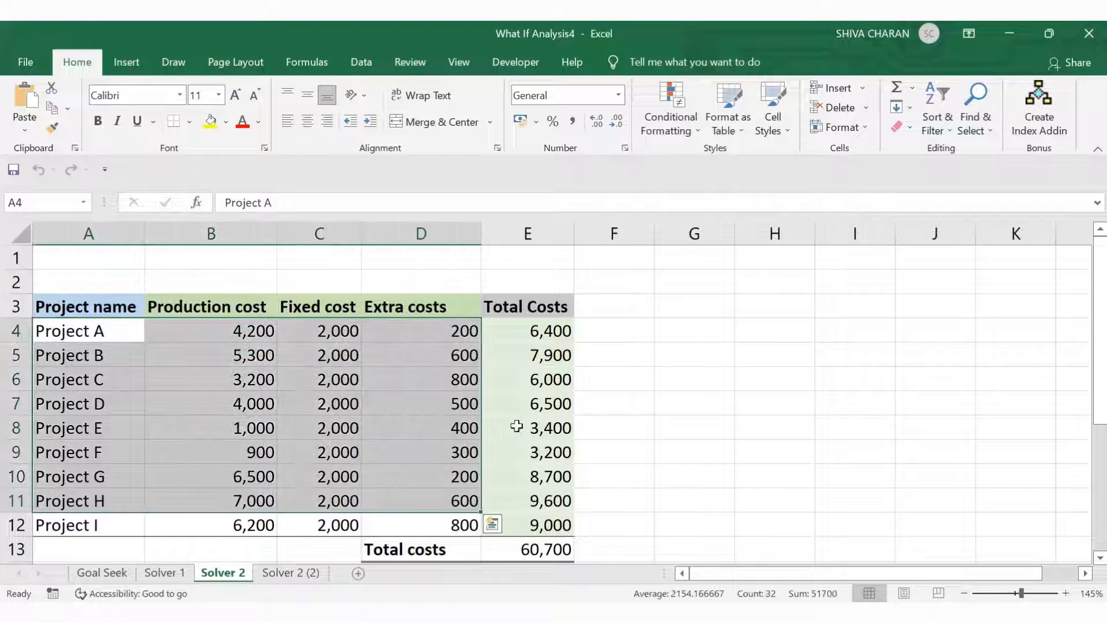
# Examine how Project A's total cost in E4 is summed from B4:D4, and review the Total Costs column.
pyautogui.click(524, 327)
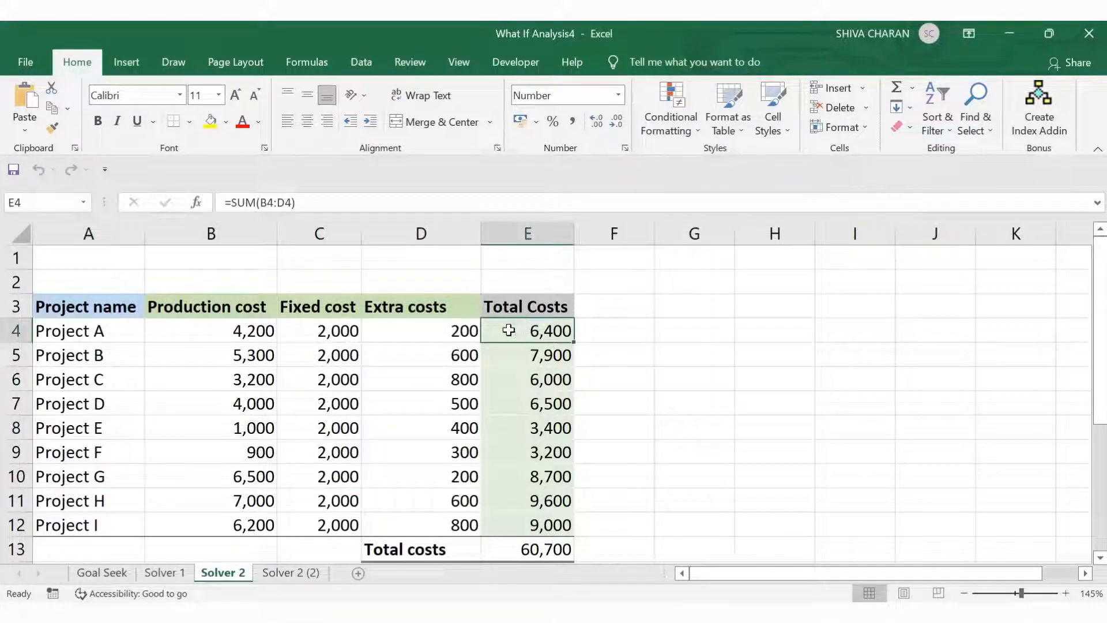
pyautogui.click(228, 329)
pyautogui.moveTo(261, 331); pyautogui.dragTo(398, 326)
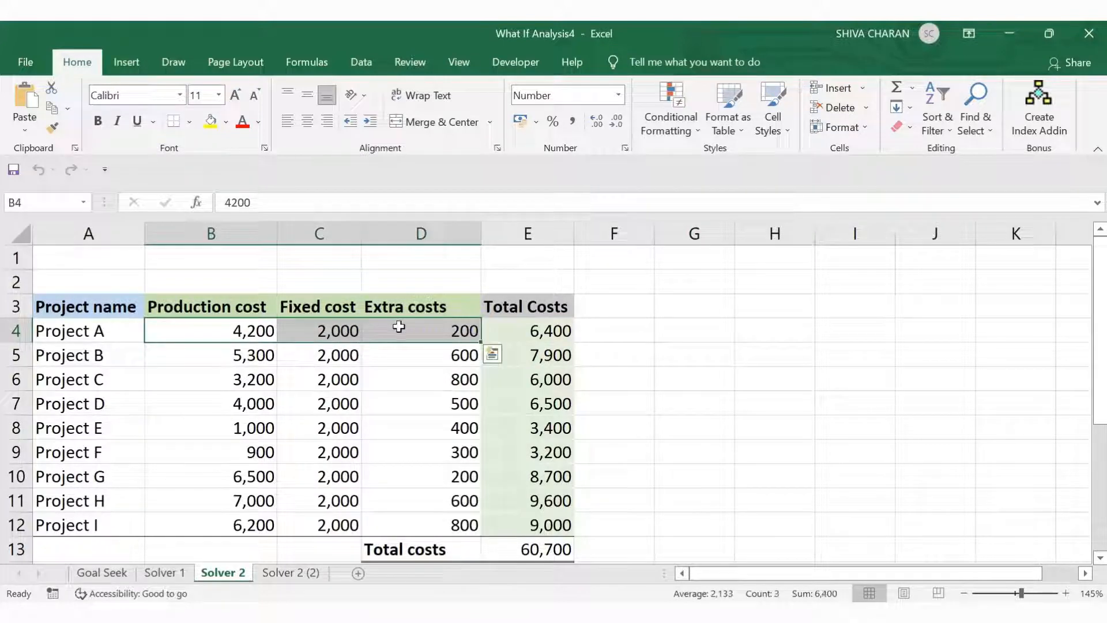
pyautogui.click(525, 331)
pyautogui.moveTo(524, 330); pyautogui.dragTo(526, 522)
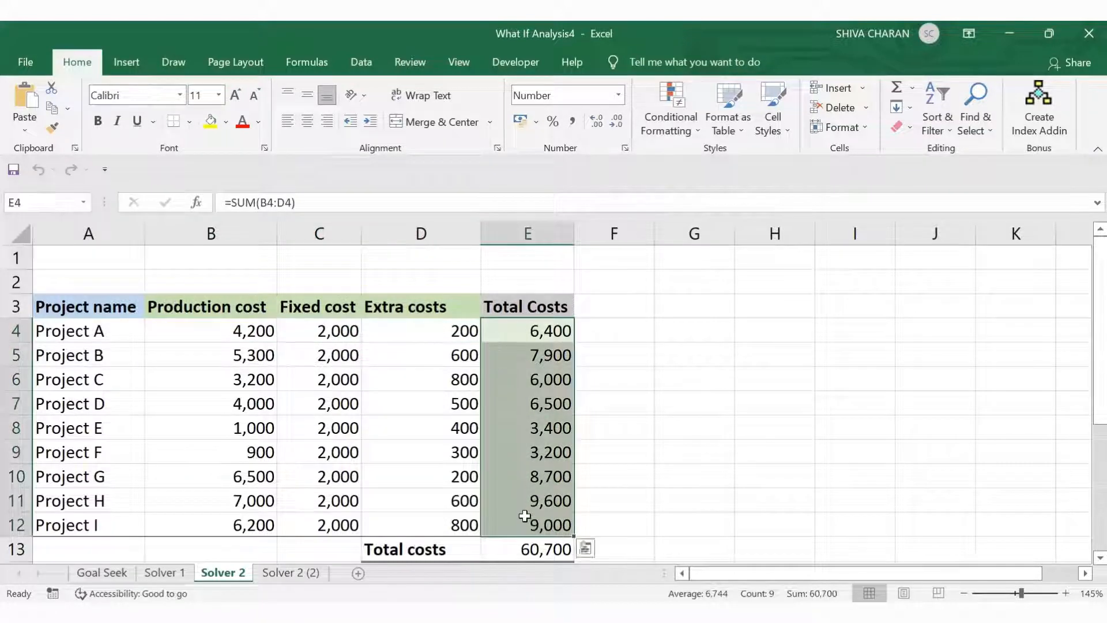
pyautogui.click(667, 499)
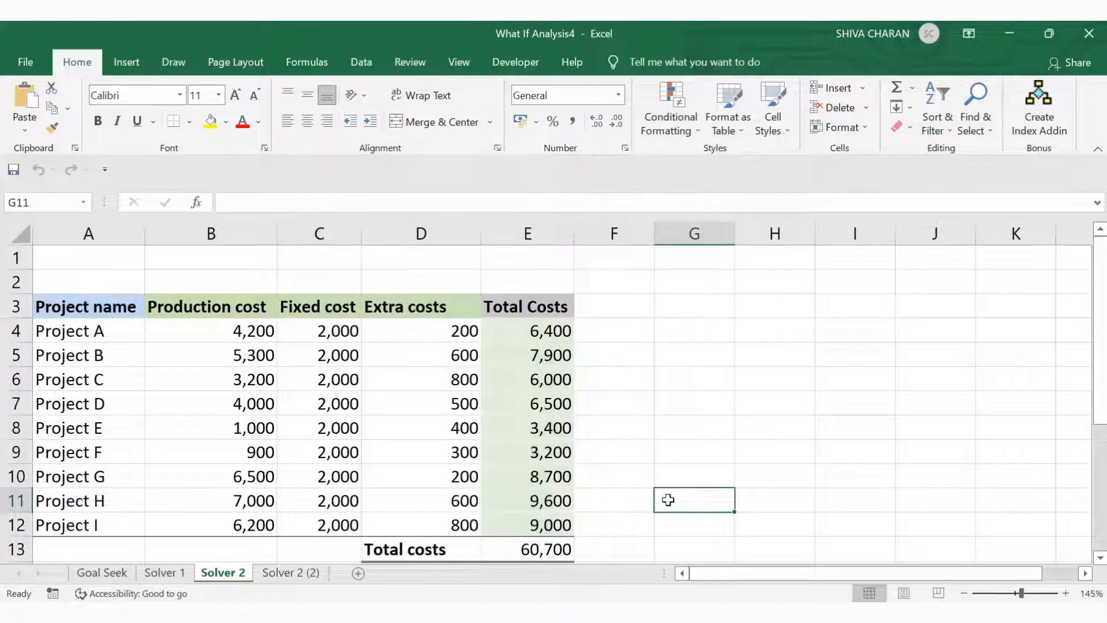
# Read the total budget constraint in row 16 and compare it with the overall total costs in E13.
pyautogui.click(771, 494)
pyautogui.press('Down')
pyautogui.press('Down')
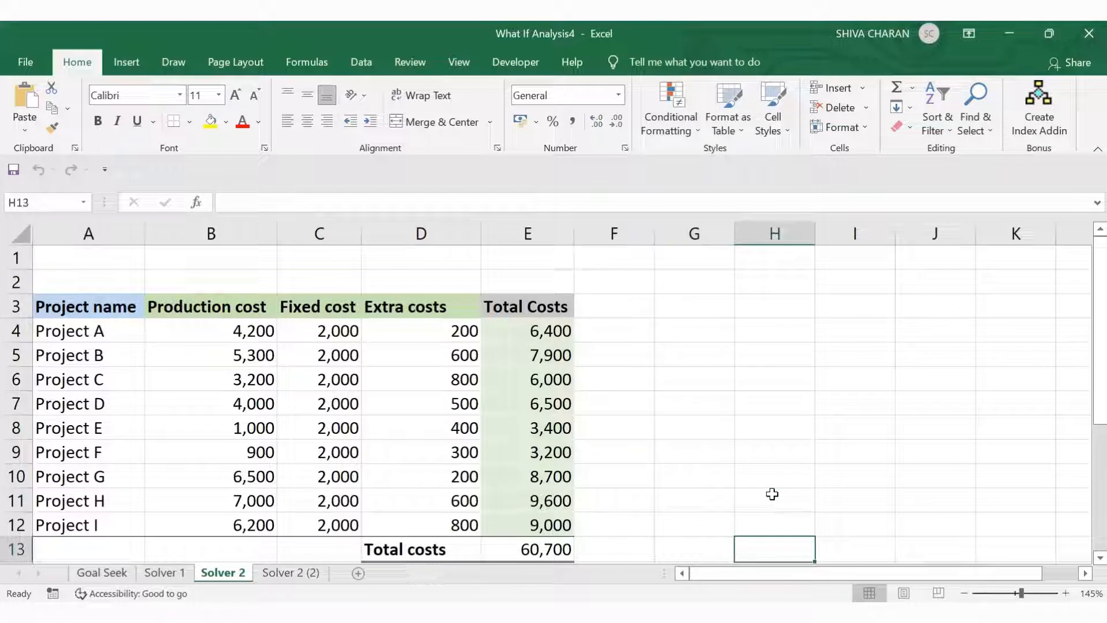
pyautogui.scroll(-3, 714, 423)
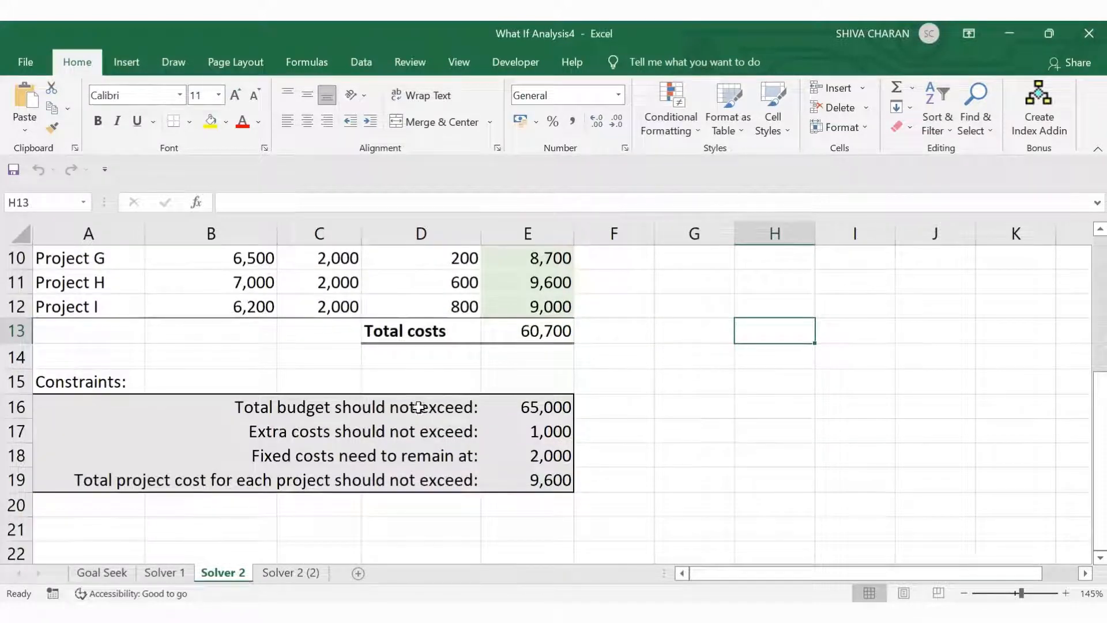
pyautogui.click(391, 408)
pyautogui.moveTo(282, 408); pyautogui.dragTo(424, 405)
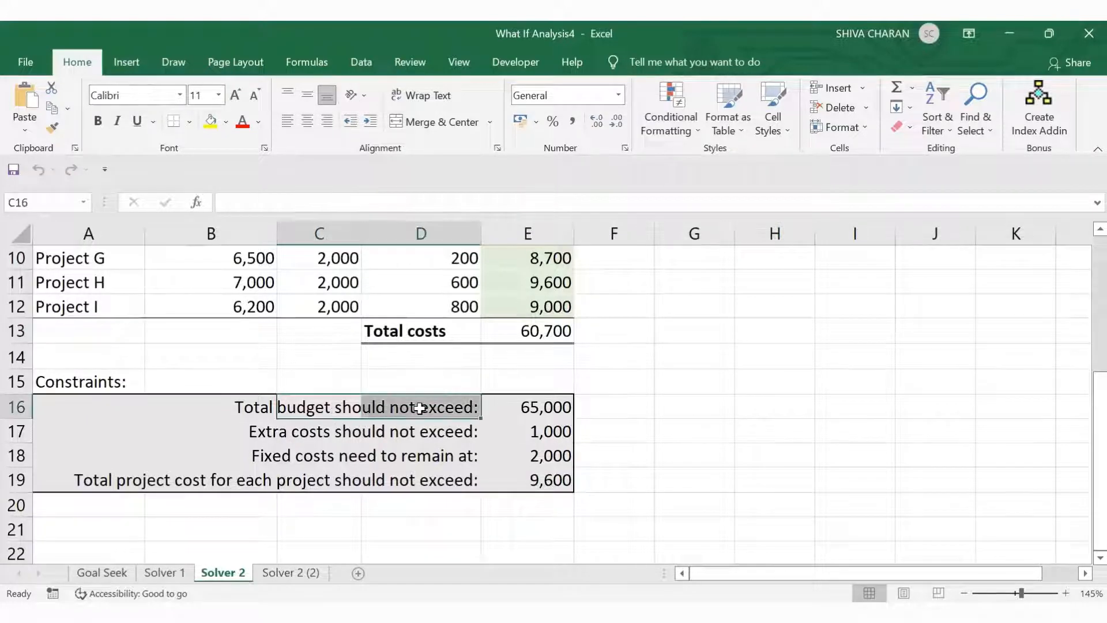
pyautogui.click(544, 331)
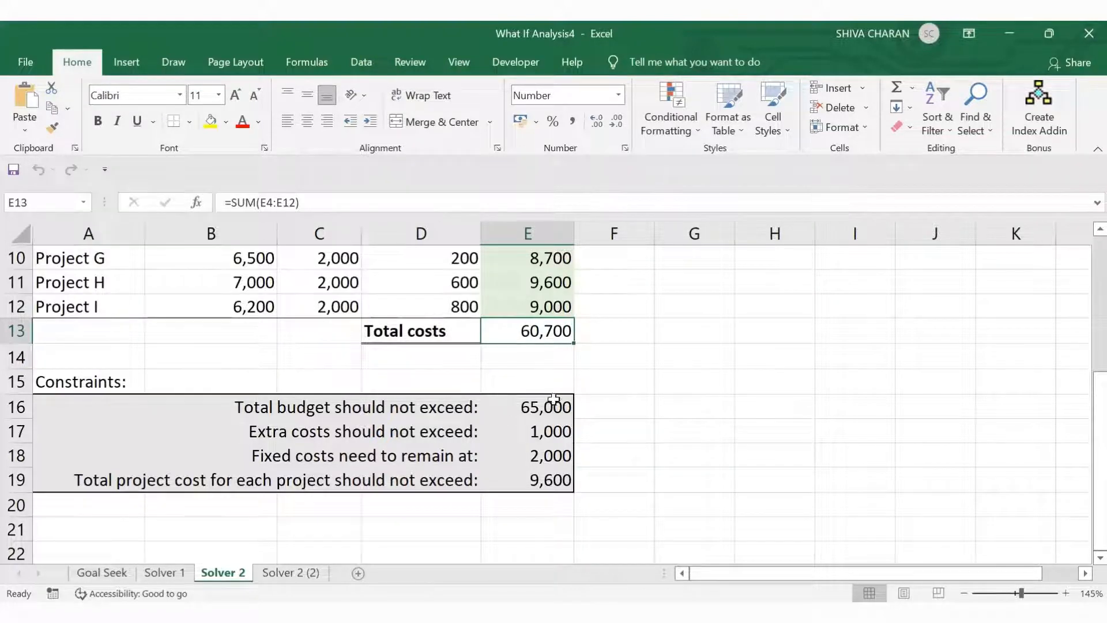
# Read the extra costs constraint in row 17 and check it against the extra costs in D4:D12.
pyautogui.click(262, 431)
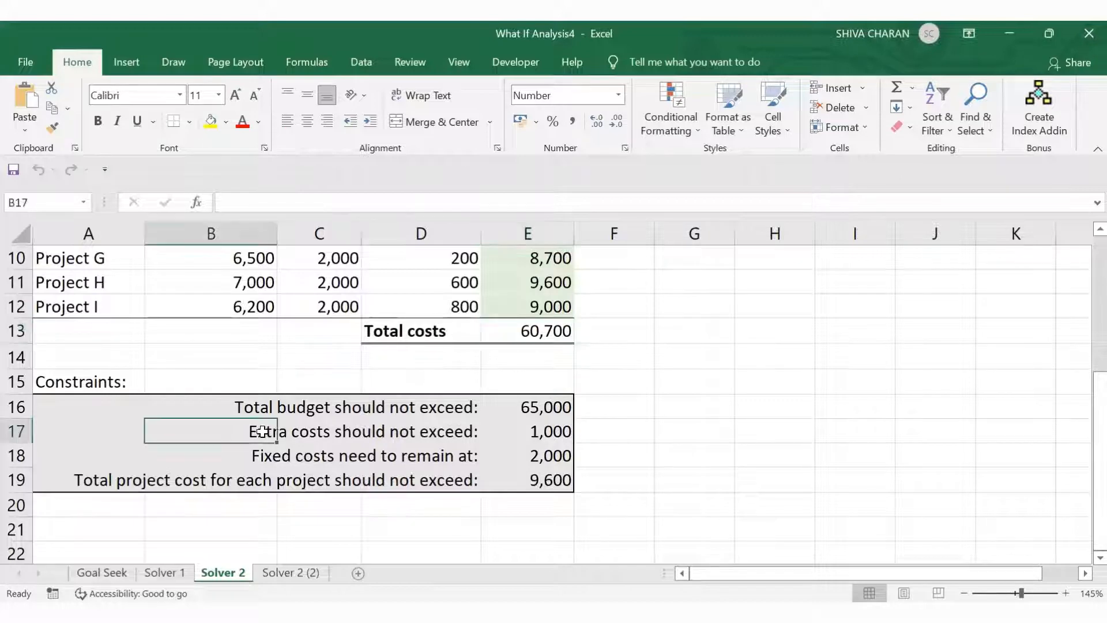
pyautogui.moveTo(260, 433); pyautogui.dragTo(536, 431)
pyautogui.scroll(3, 660, 392)
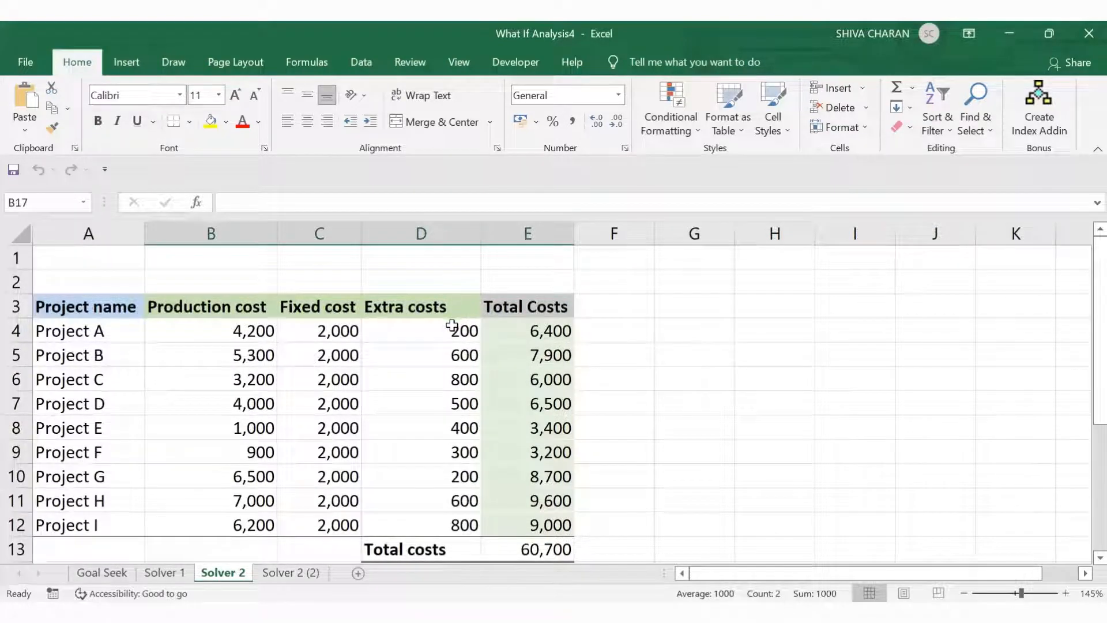
pyautogui.moveTo(430, 325); pyautogui.dragTo(430, 527)
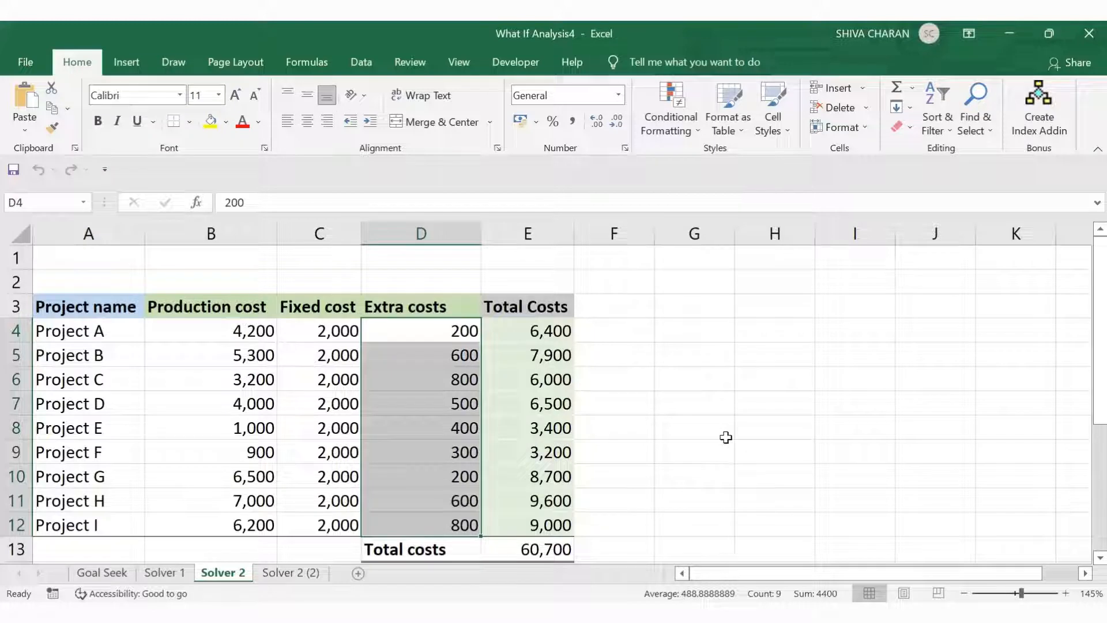
# Read the fixed costs constraint in row 18 and check it against the fixed costs in C4:C12.
pyautogui.scroll(-2, 726, 437)
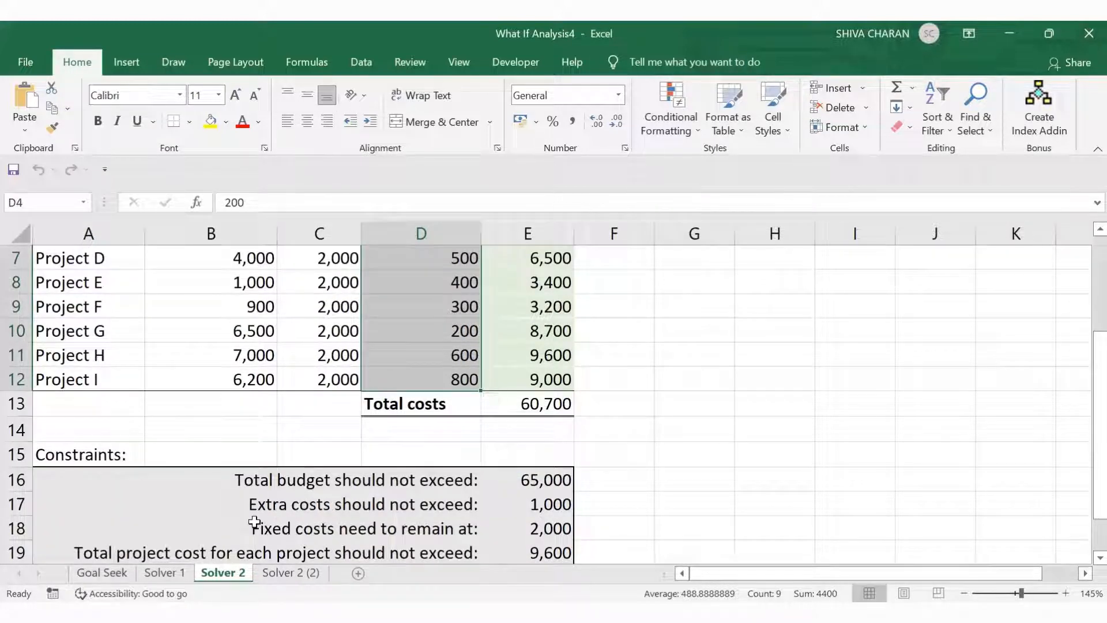
pyautogui.moveTo(260, 525); pyautogui.dragTo(536, 526)
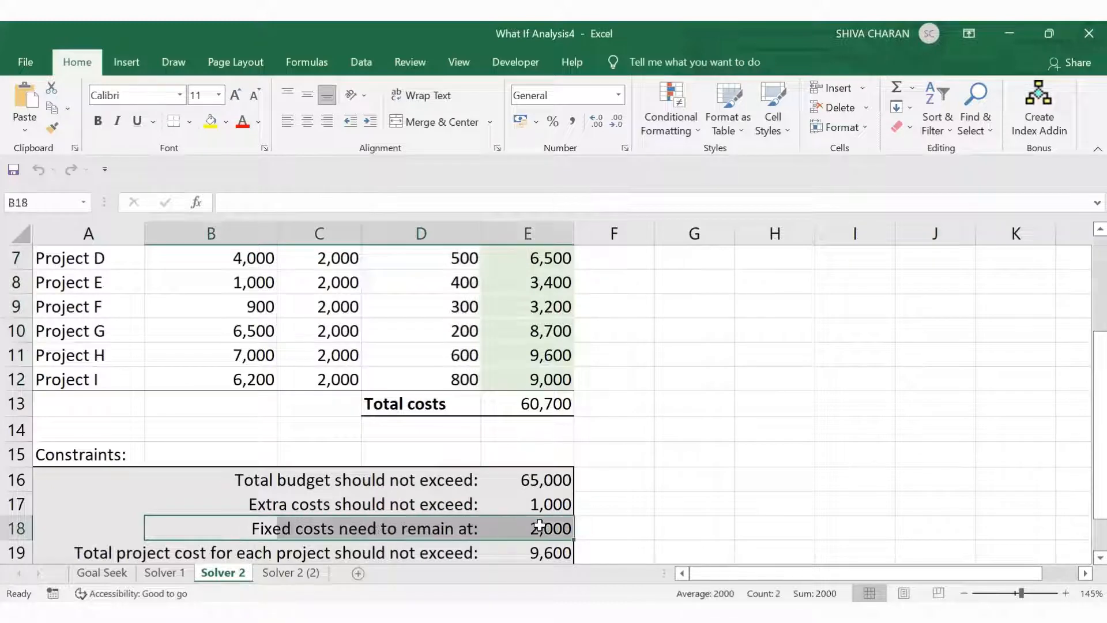
pyautogui.scroll(2, 697, 443)
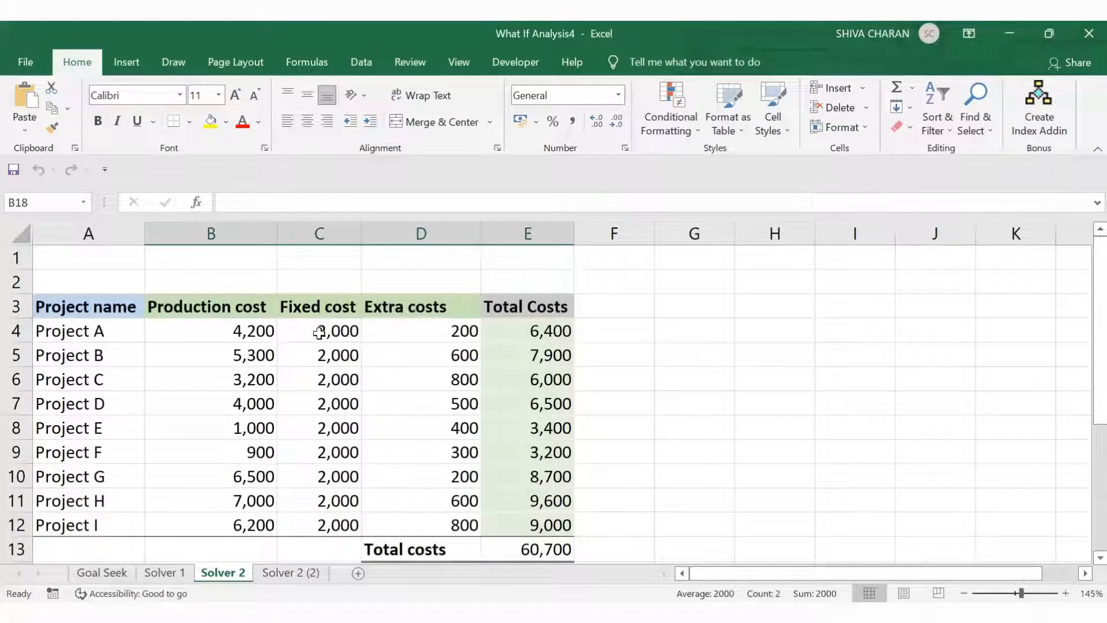
pyautogui.moveTo(307, 330); pyautogui.dragTo(314, 512)
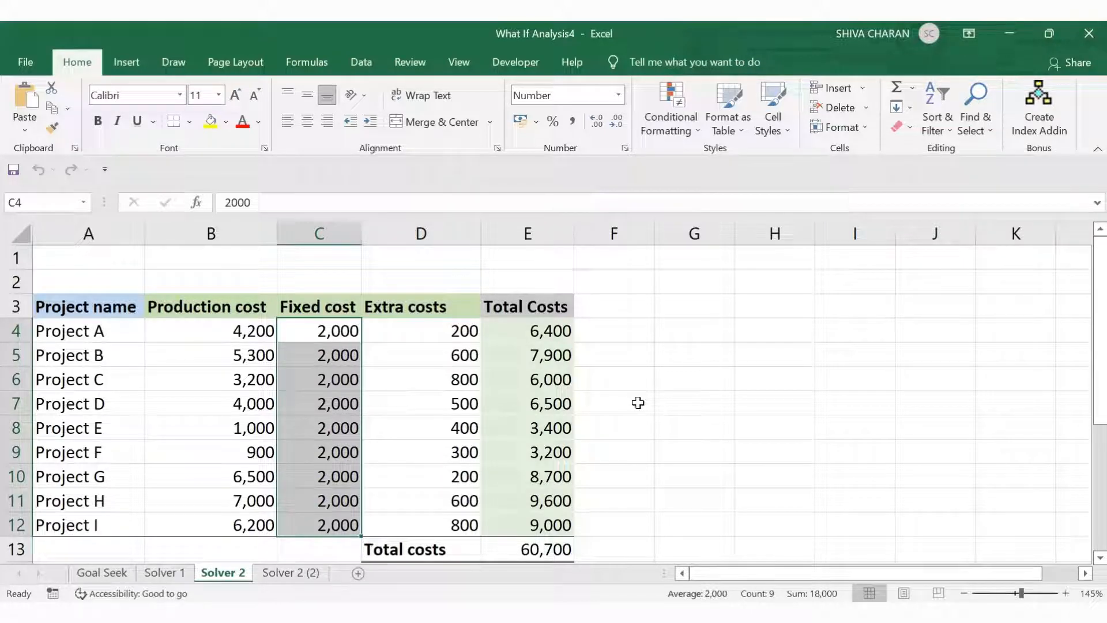
# Read the per-project total cost constraint in row 19 and check it against the project totals in E4:E12.
pyautogui.scroll(-3, 242, 471)
pyautogui.click(173, 479)
pyautogui.click(93, 479)
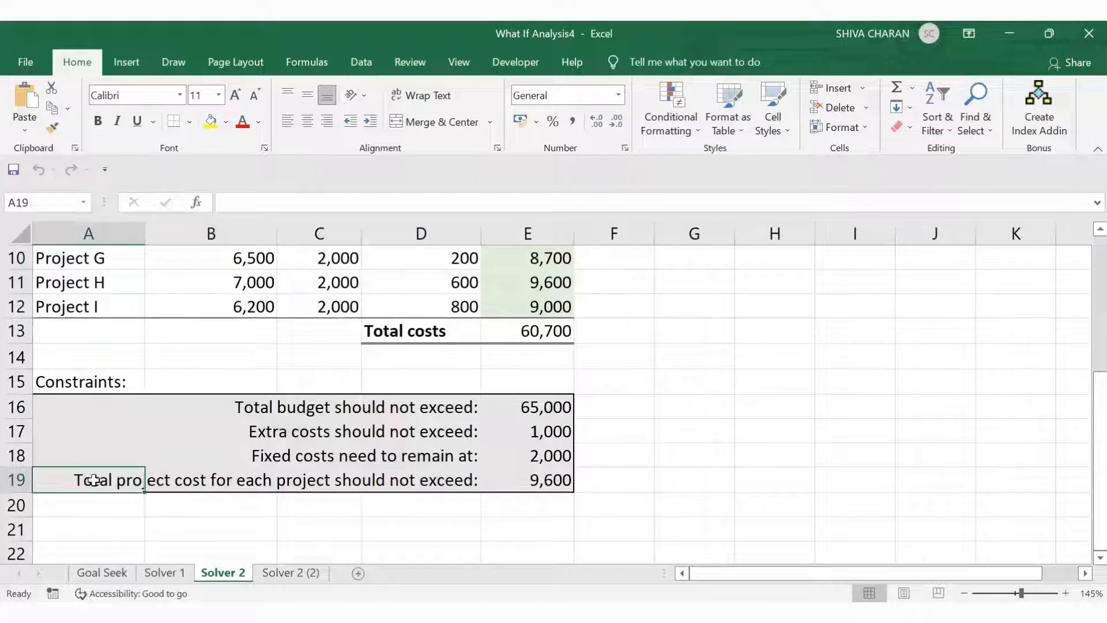
pyautogui.moveTo(94, 479); pyautogui.dragTo(518, 483)
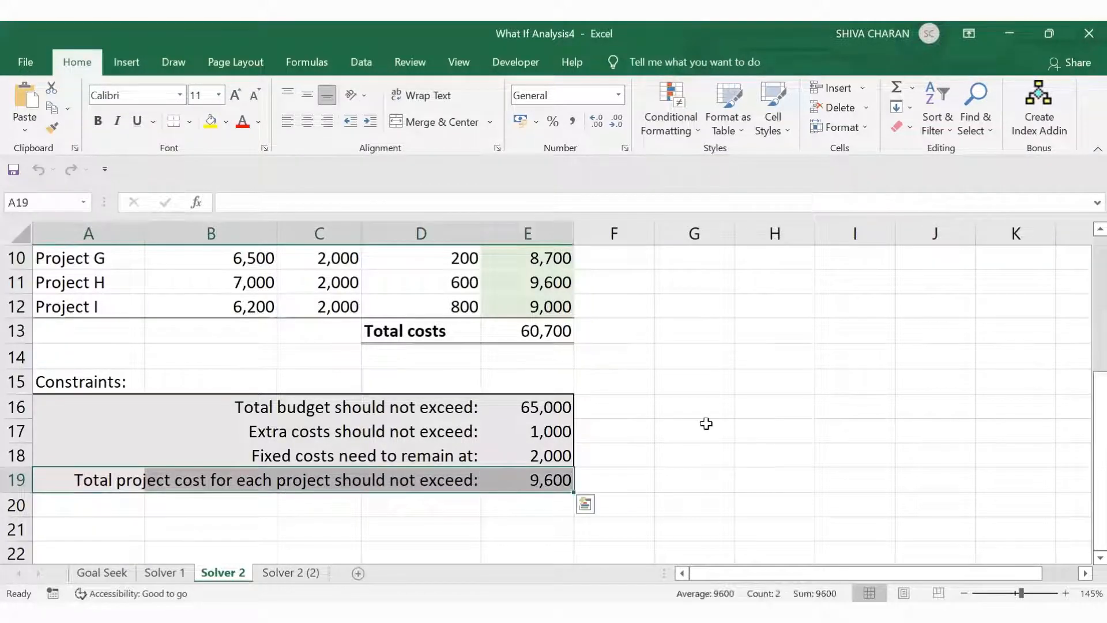
pyautogui.scroll(3, 706, 424)
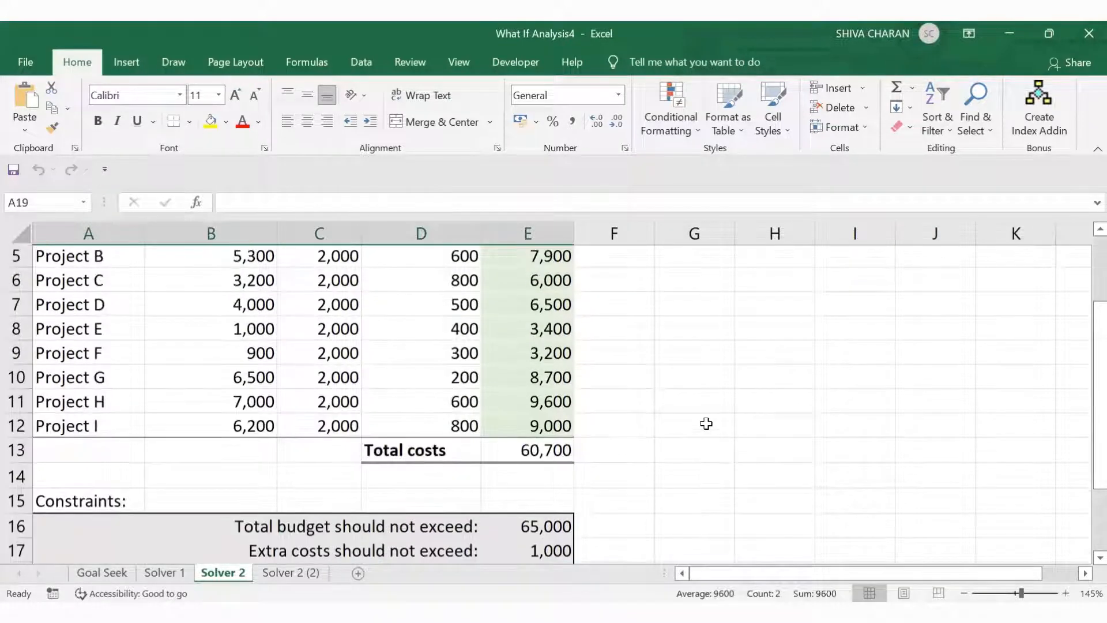
pyautogui.moveTo(513, 333); pyautogui.dragTo(519, 521)
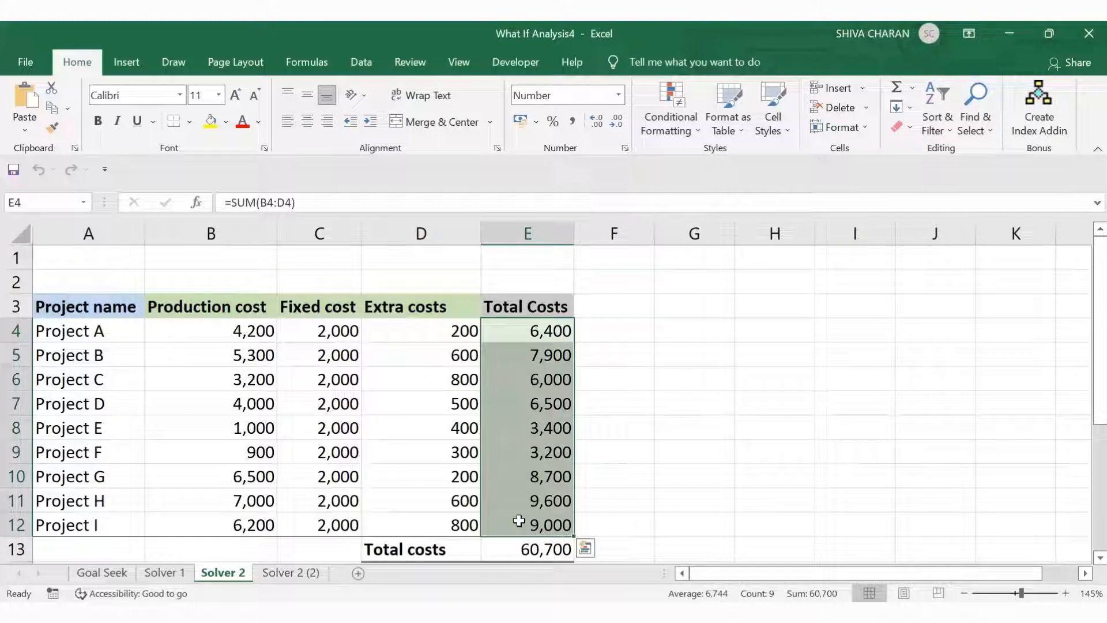
pyautogui.click(512, 497)
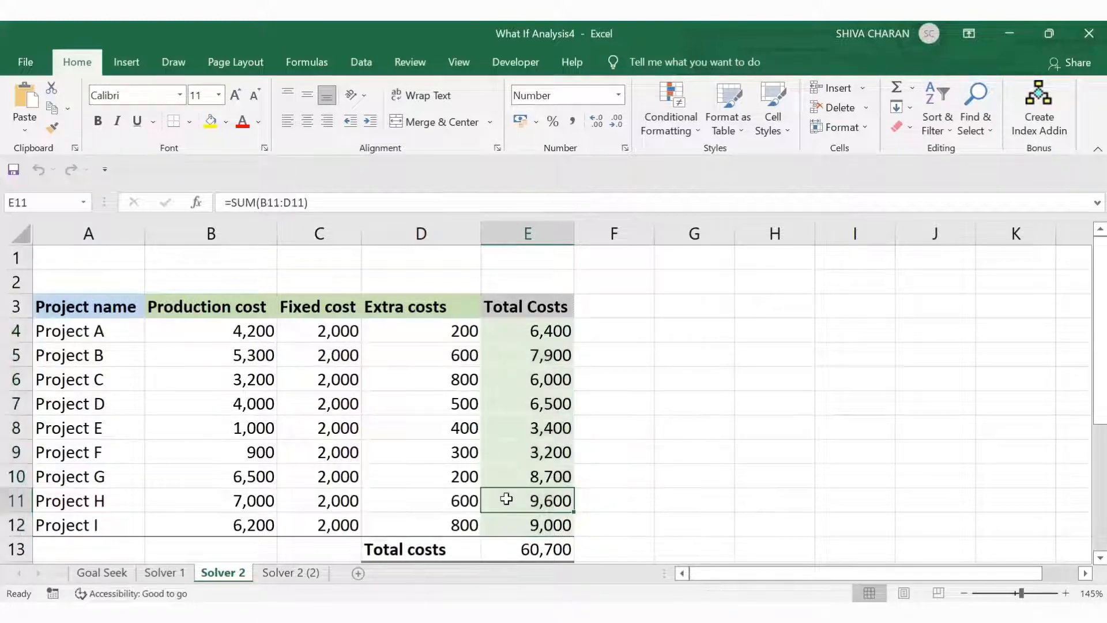
pyautogui.click(508, 330)
pyautogui.moveTo(509, 331); pyautogui.dragTo(529, 523)
pyautogui.click(804, 443)
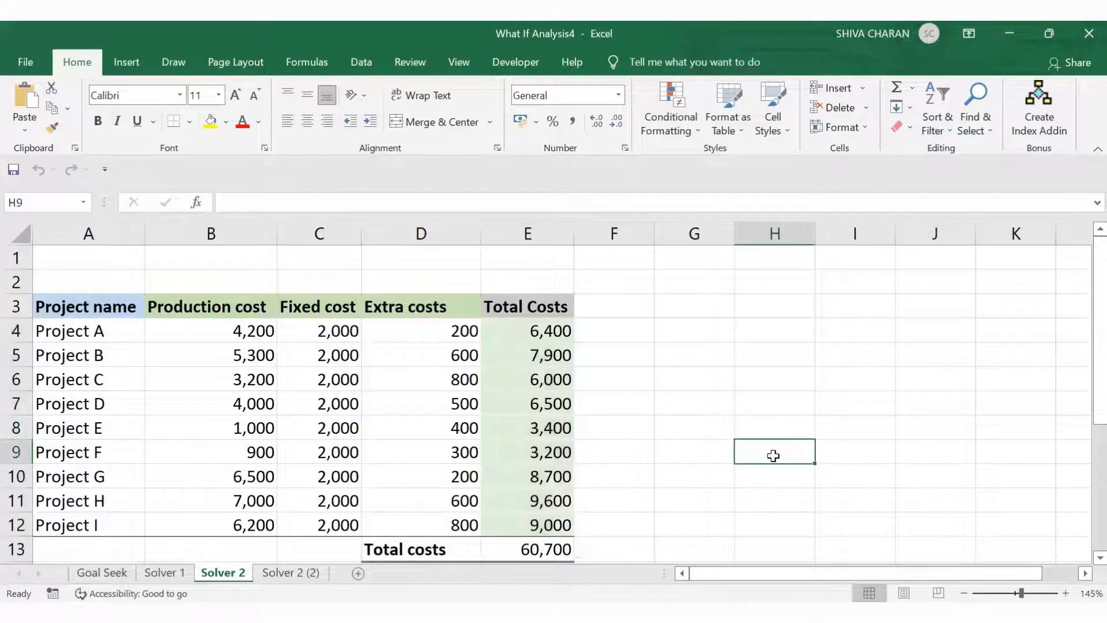
# Review the whole constraints block in rows 16 to 19, comparing total costs in E13 with the budget limit in E16.
pyautogui.scroll(-3, 625, 415)
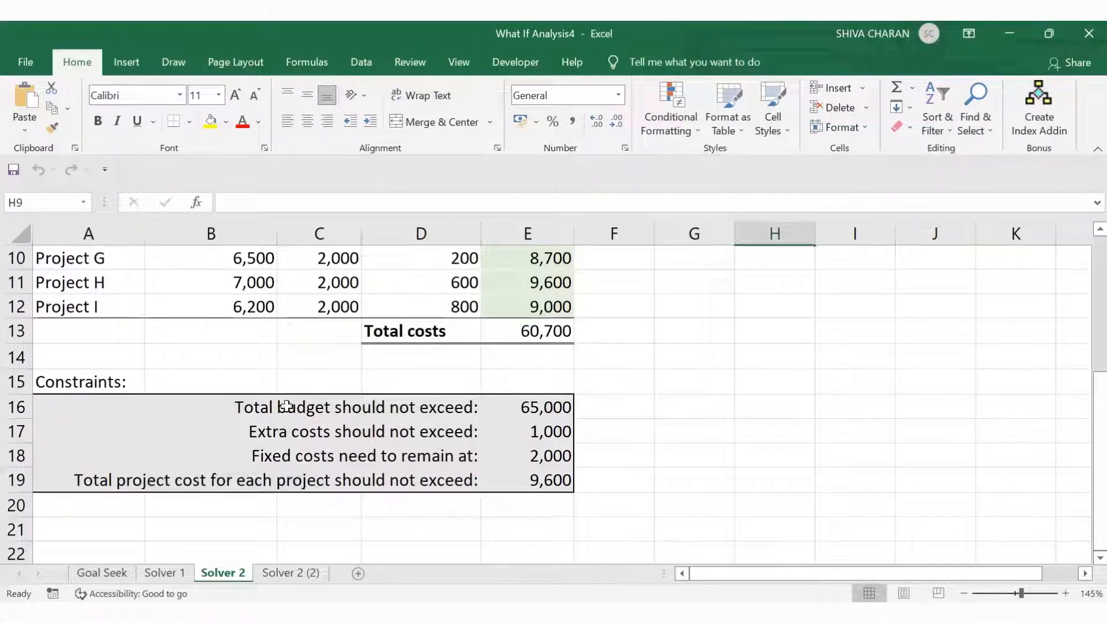
pyautogui.moveTo(259, 401); pyautogui.dragTo(521, 484)
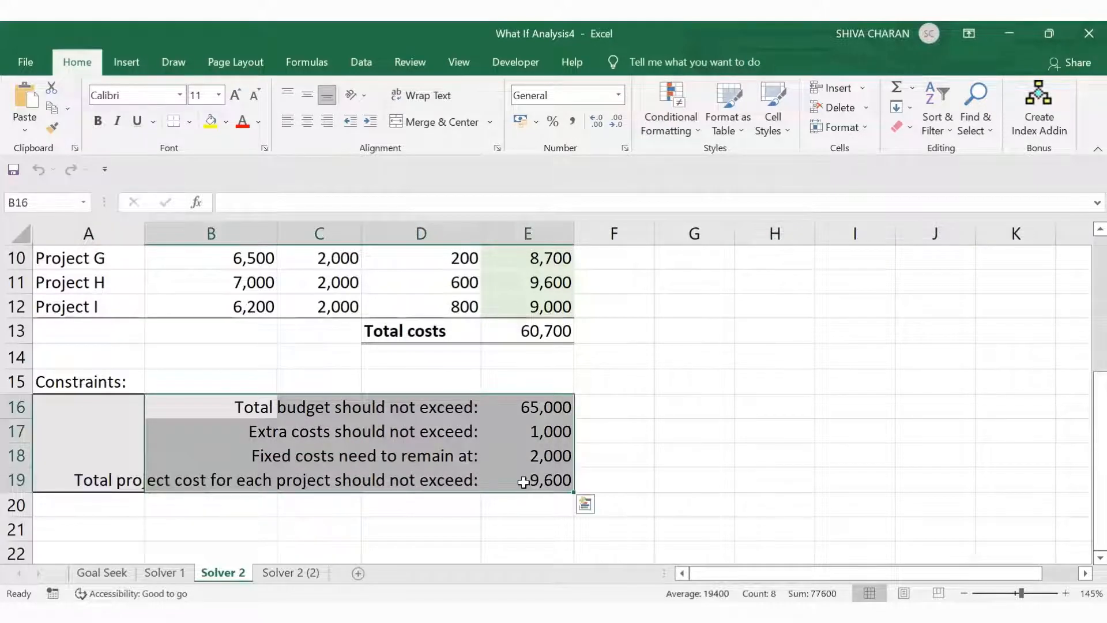
pyautogui.click(530, 331)
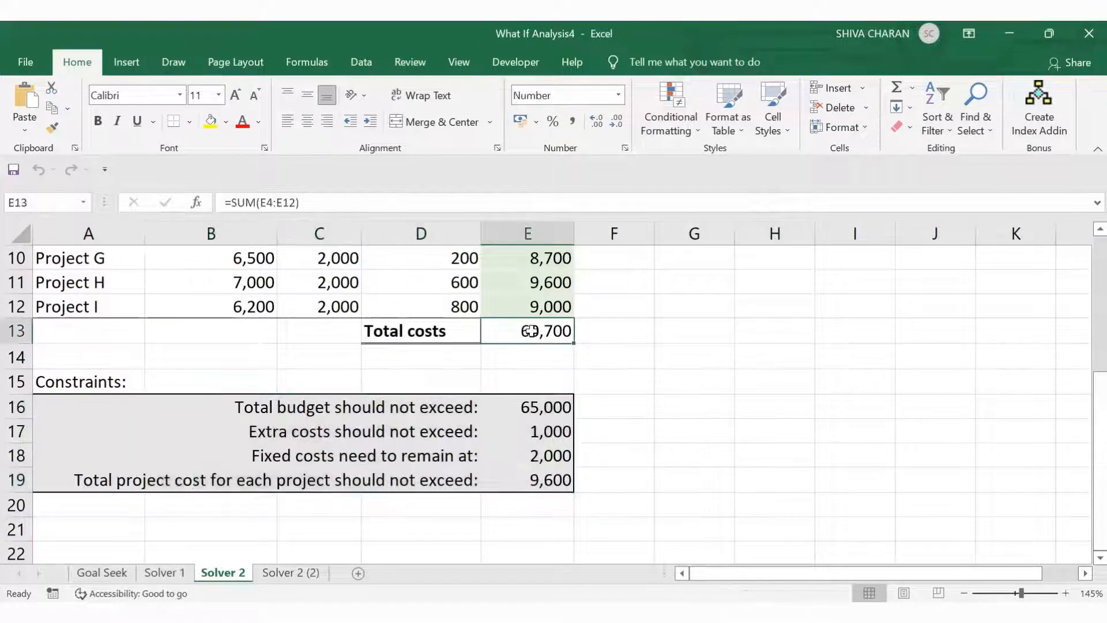
pyautogui.click(520, 403)
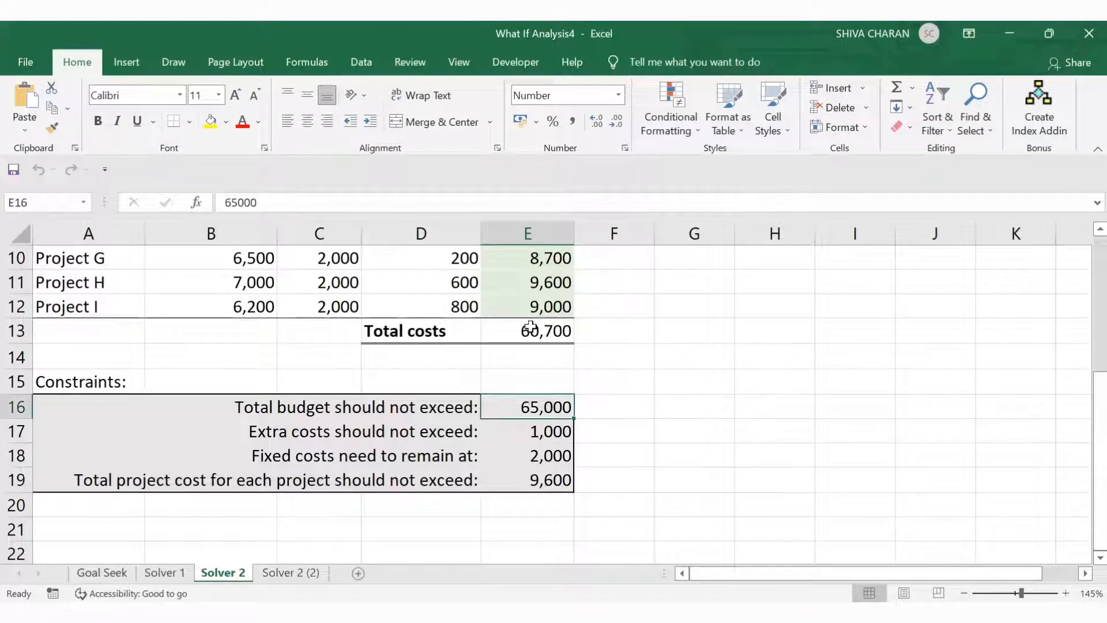
# Open Solver for the project cost table on the Solver 2 sheet and reset all its previous options and cell selections.
pyautogui.moveTo(534, 329); pyautogui.dragTo(795, 344)
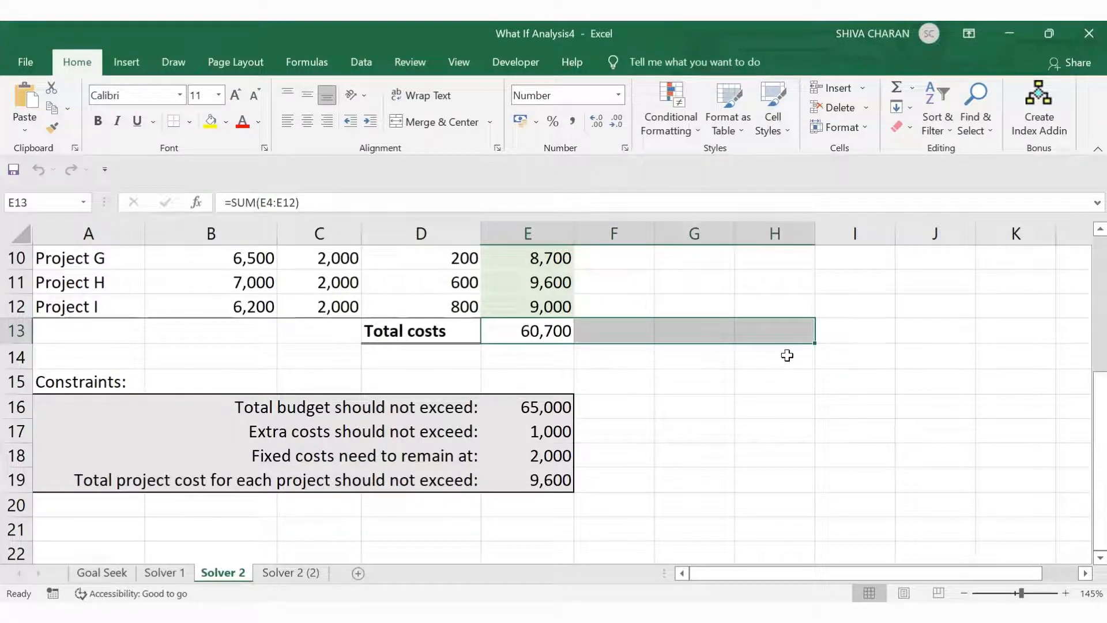
pyautogui.click(789, 353)
pyautogui.scroll(3, 786, 354)
pyautogui.click(757, 356)
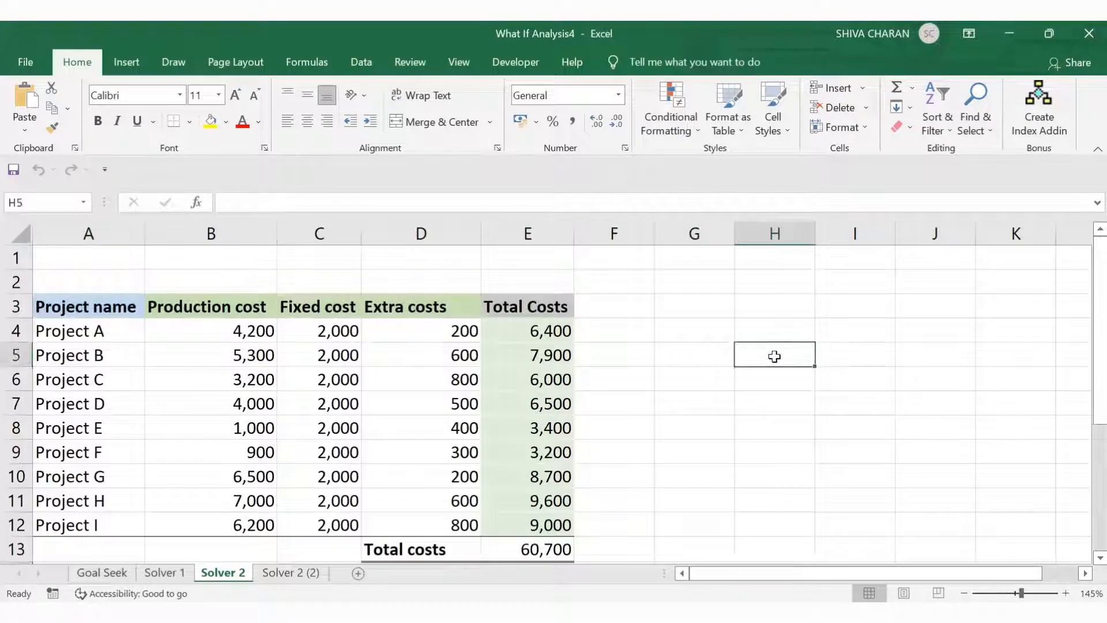
pyautogui.press('alt')
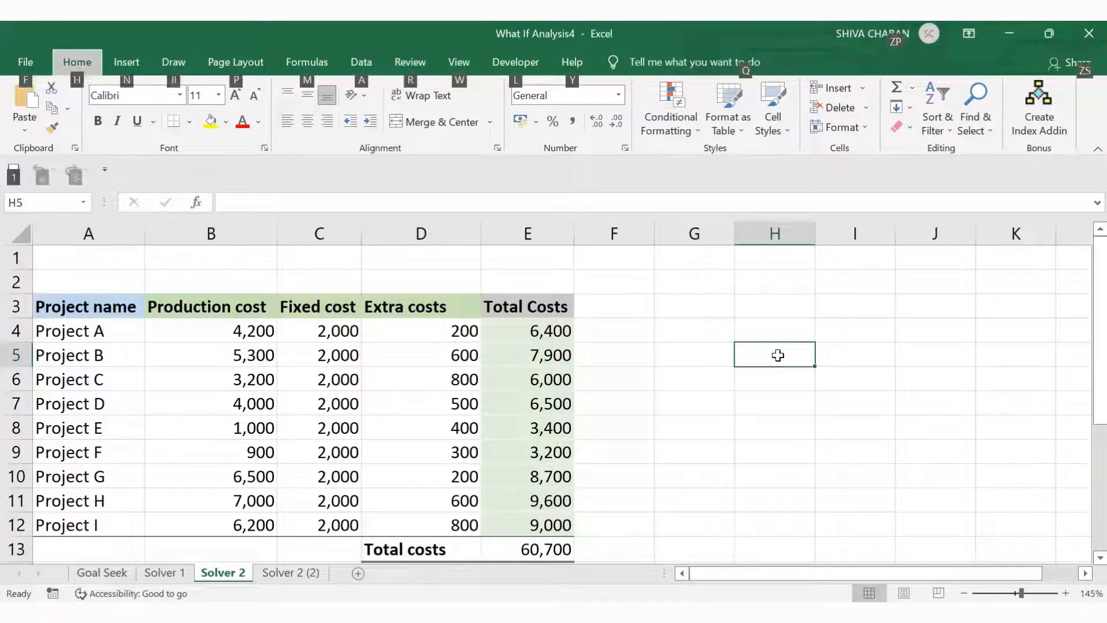
pyautogui.press('a')
pyautogui.press('y')
pyautogui.press('2')
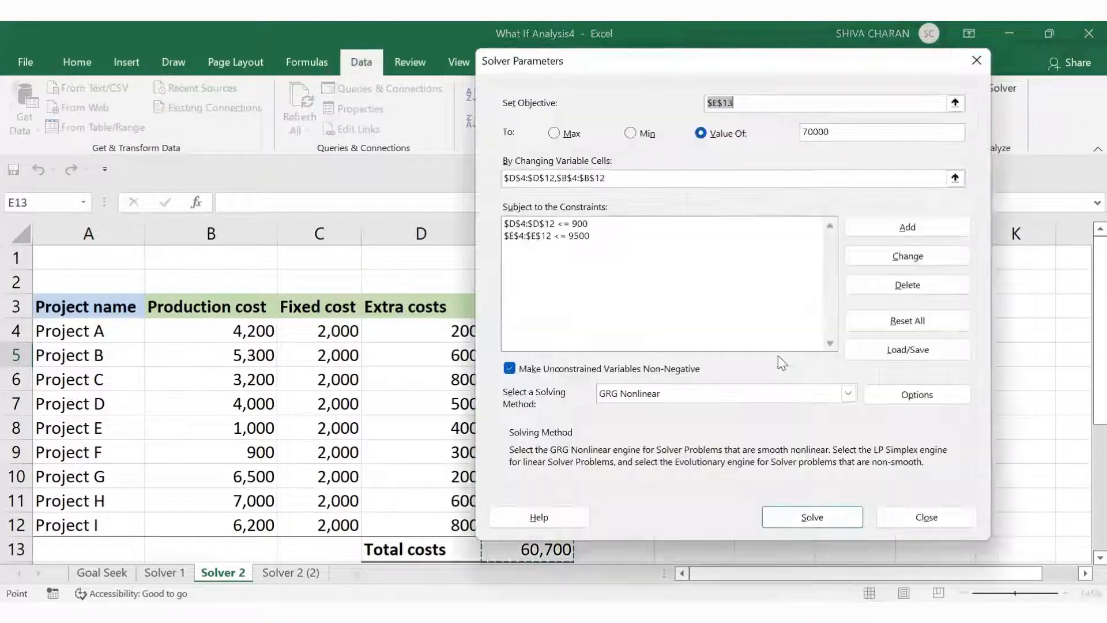
pyautogui.click(866, 317)
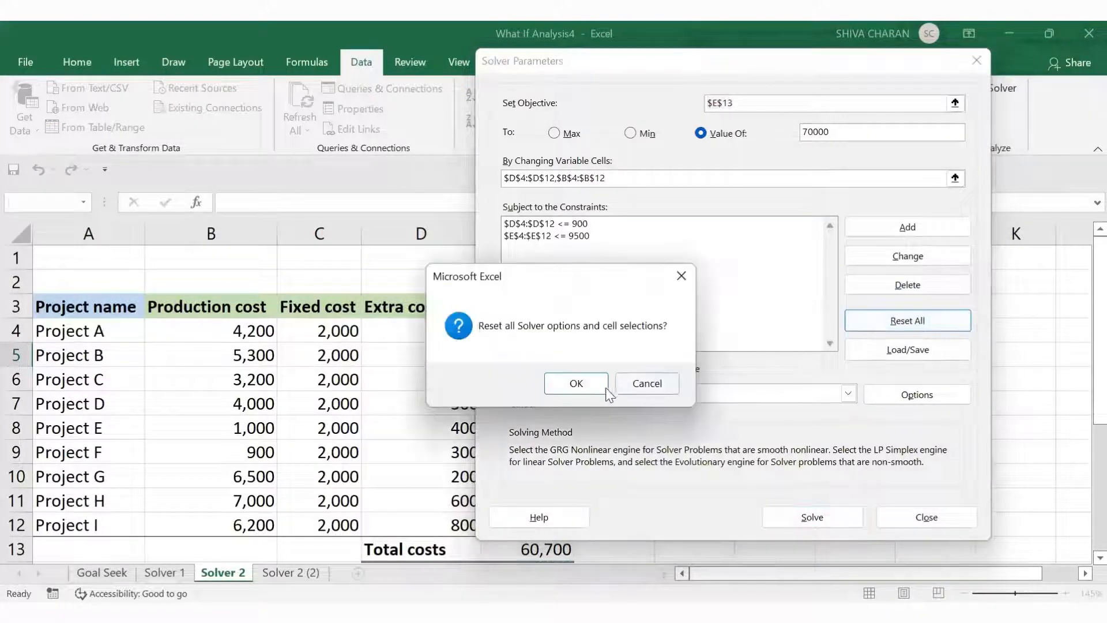
pyautogui.click(581, 389)
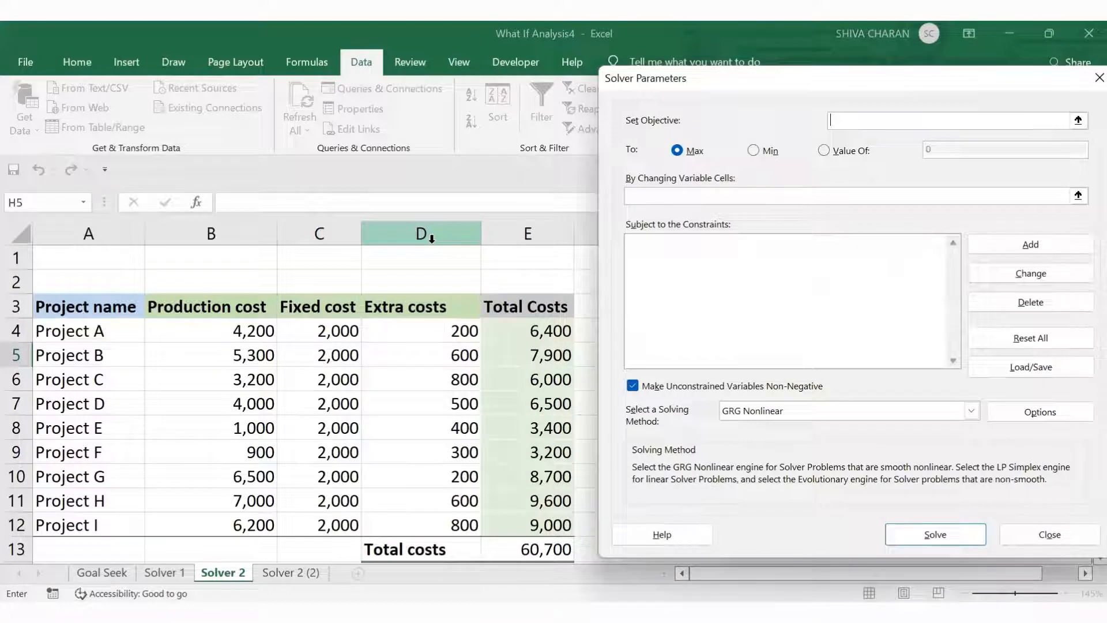
# Set the Solver objective to the total costs cell E13 with a target value of 65000.
pyautogui.scroll(-1, 420, 404)
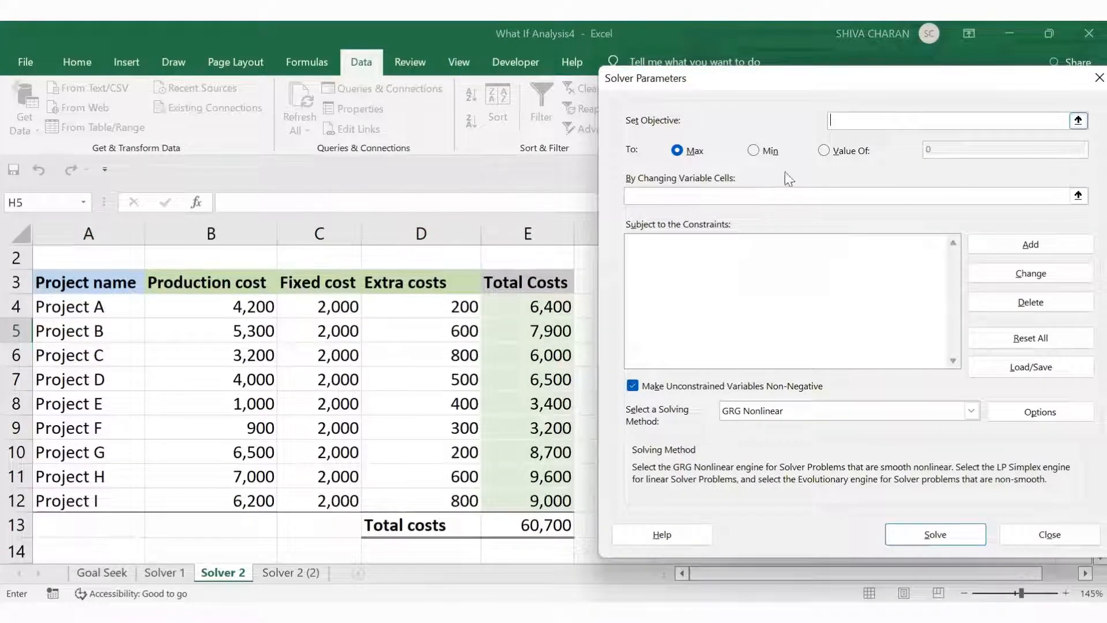
pyautogui.click(507, 524)
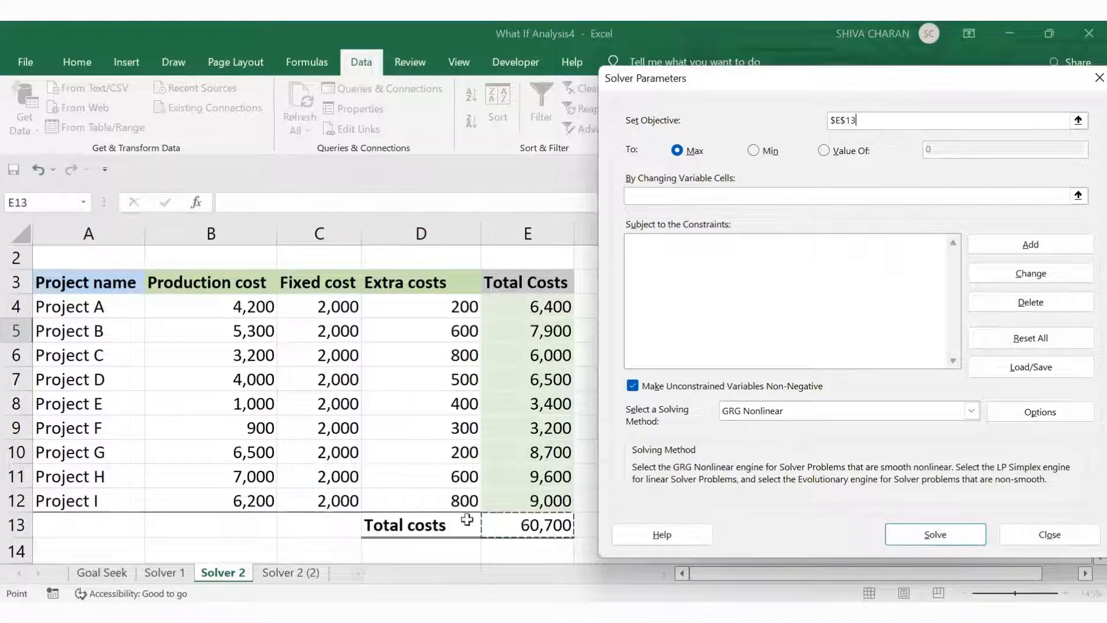
pyautogui.scroll(-2, 408, 429)
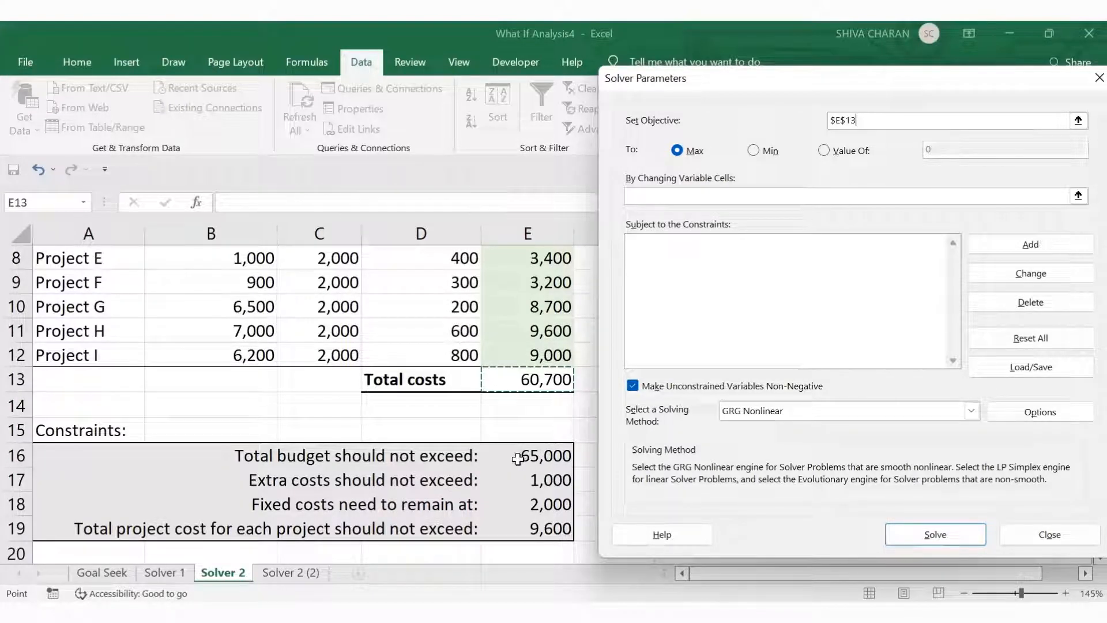
pyautogui.click(823, 150)
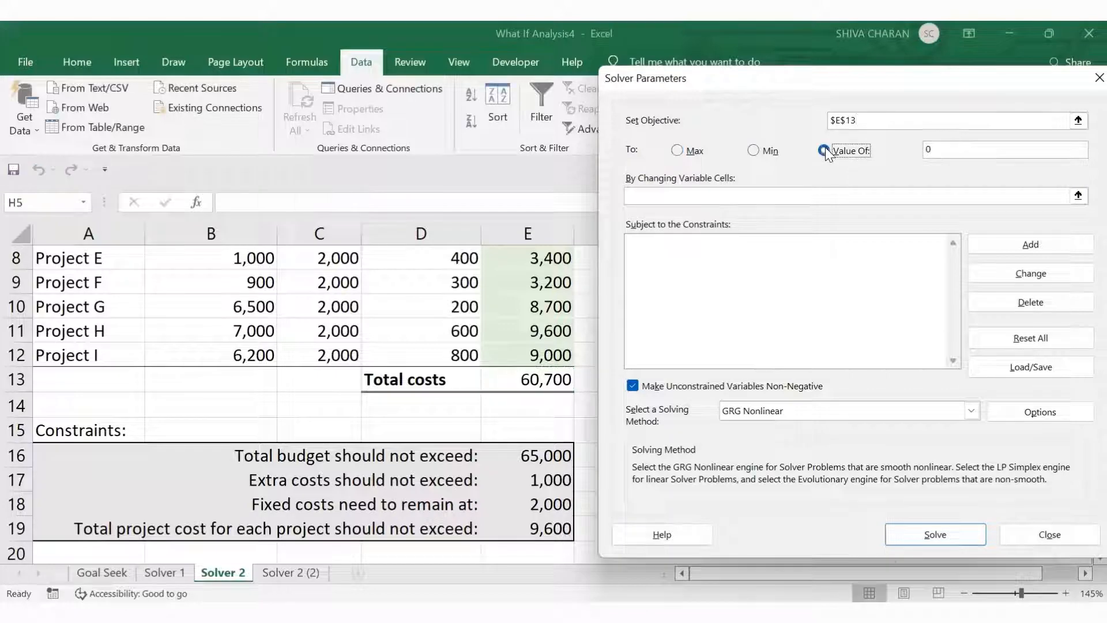
pyautogui.click(963, 148)
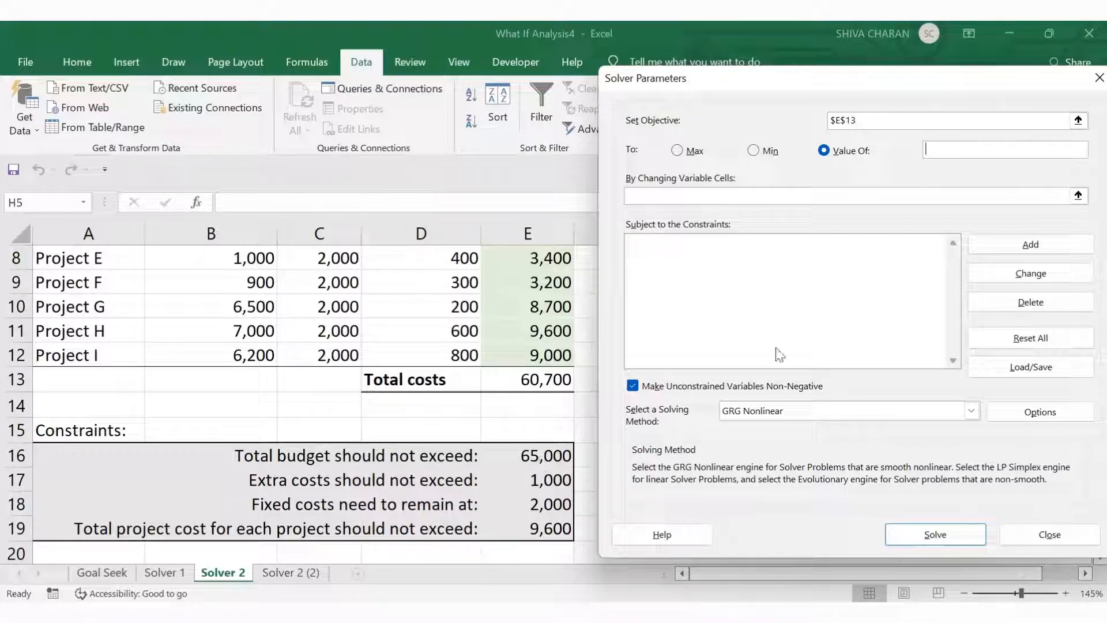
pyautogui.write('65000')
# Set the changing variable cells to the extra costs D4:D12 and the production costs B4:B12.
pyautogui.click(774, 201)
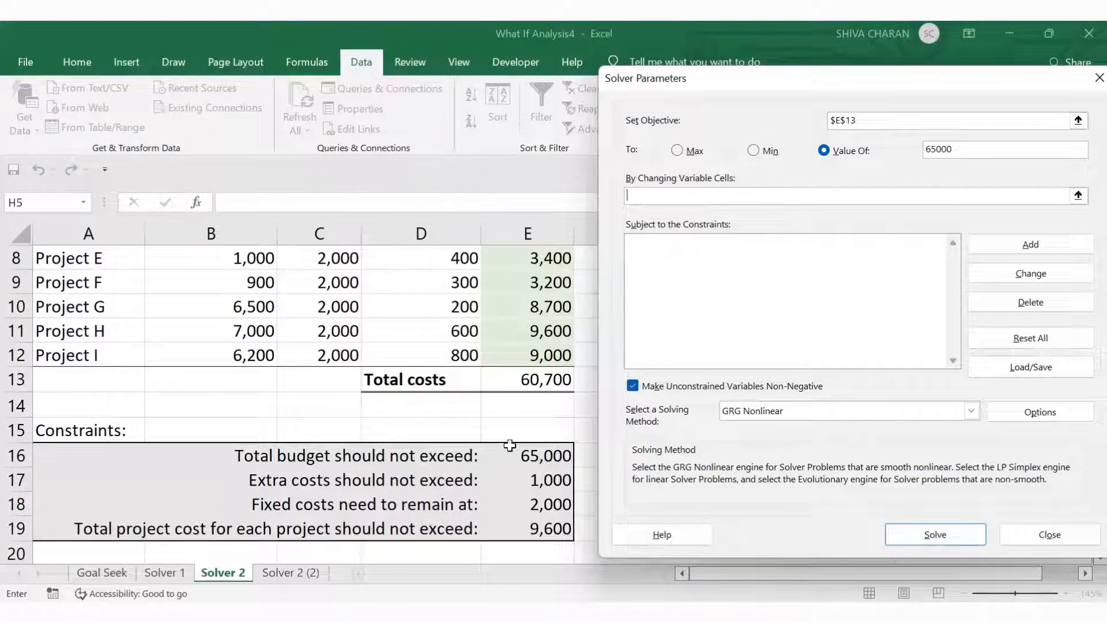
pyautogui.scroll(3, 556, 422)
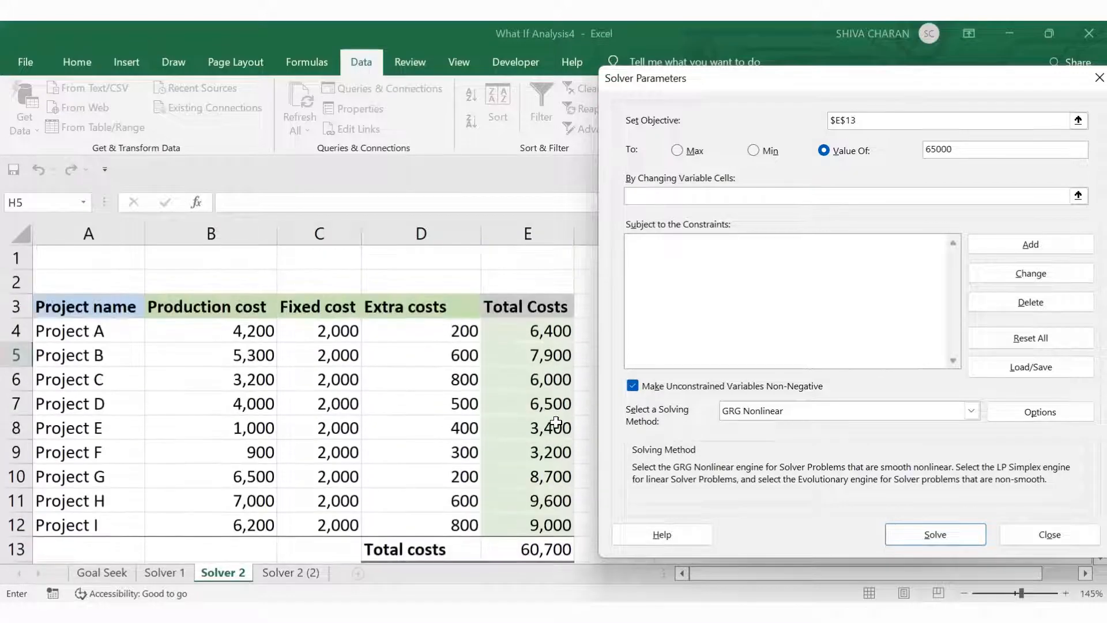
pyautogui.click(402, 329)
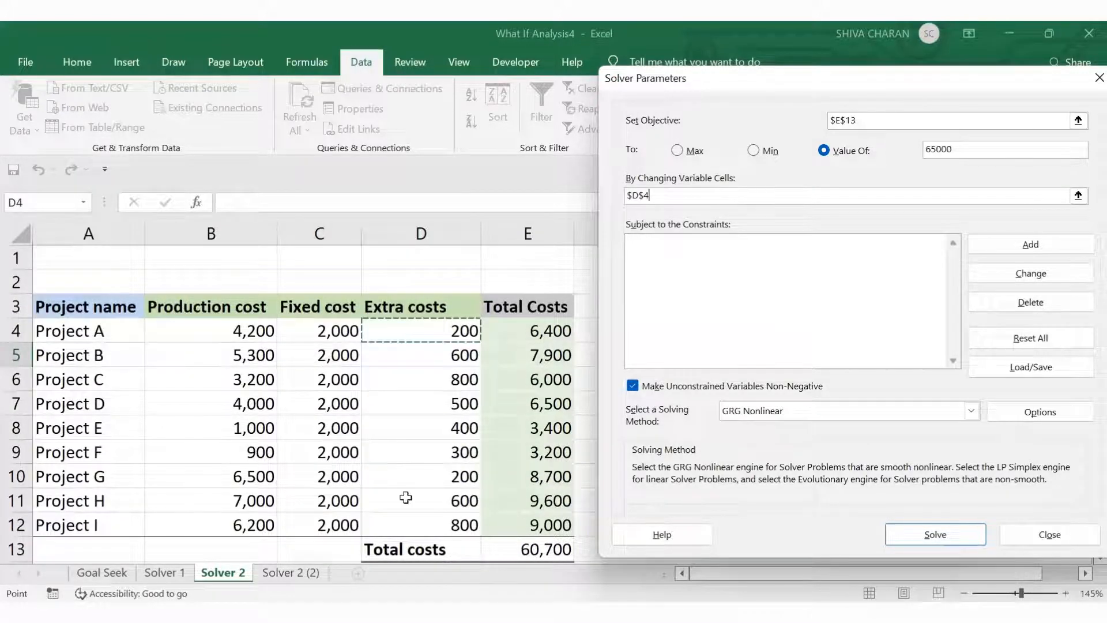
pyautogui.moveTo(406, 497); pyautogui.dragTo(410, 511)
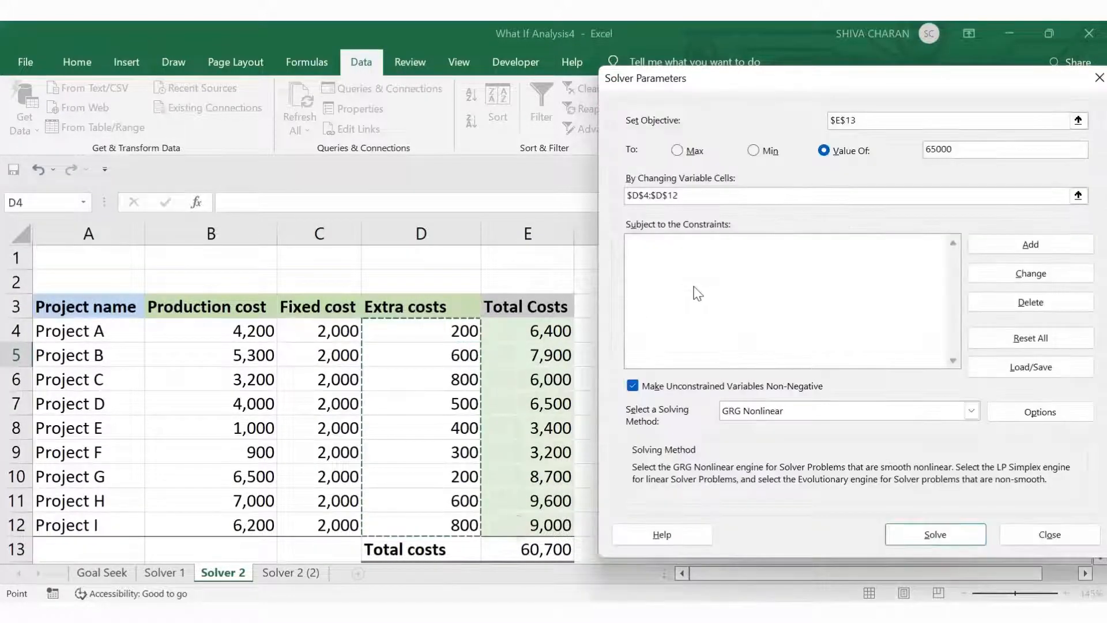
pyautogui.write(',')
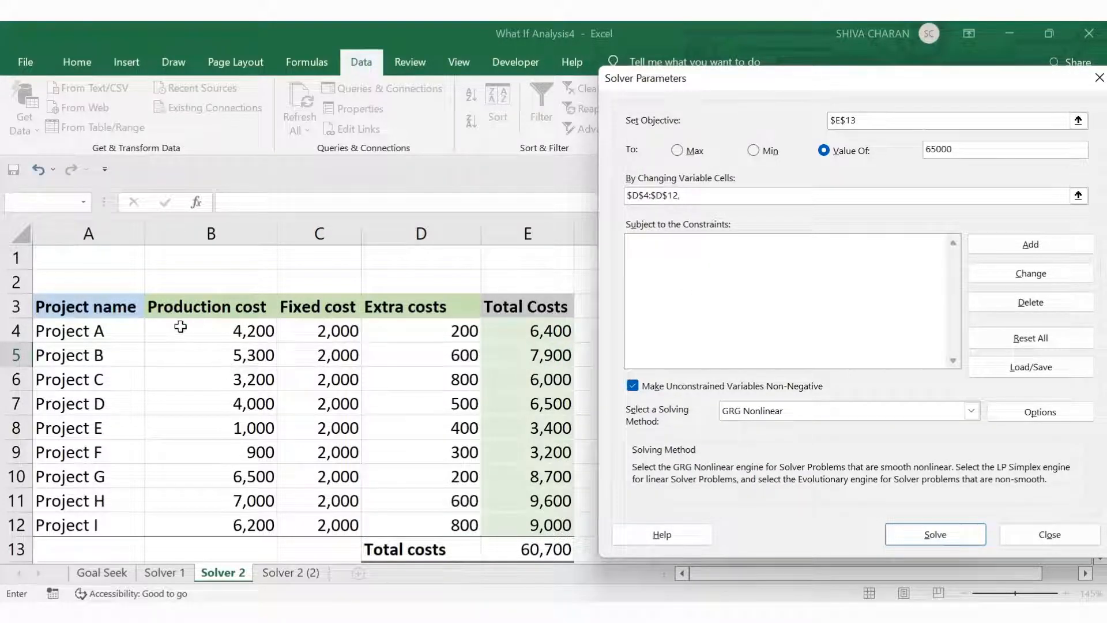
pyautogui.click(181, 327)
pyautogui.keyDown('shift'); pyautogui.click(179, 520); pyautogui.keyUp('shift')
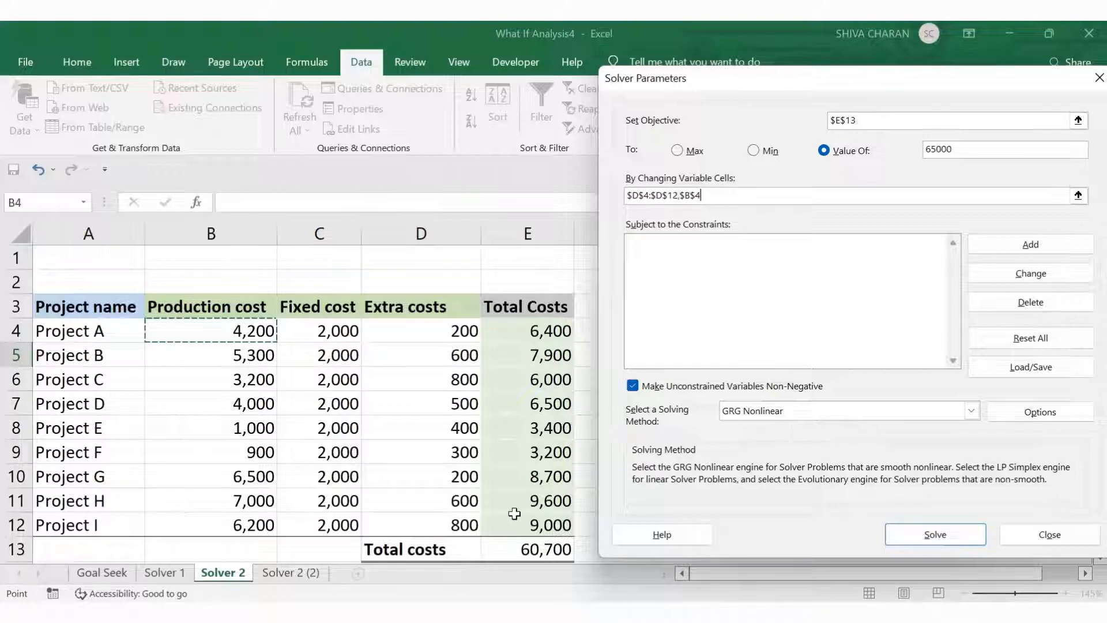
# Add a Solver constraint keeping the project totals in E4:E12 less than or equal to 65000.
pyautogui.scroll(-2, 531, 534)
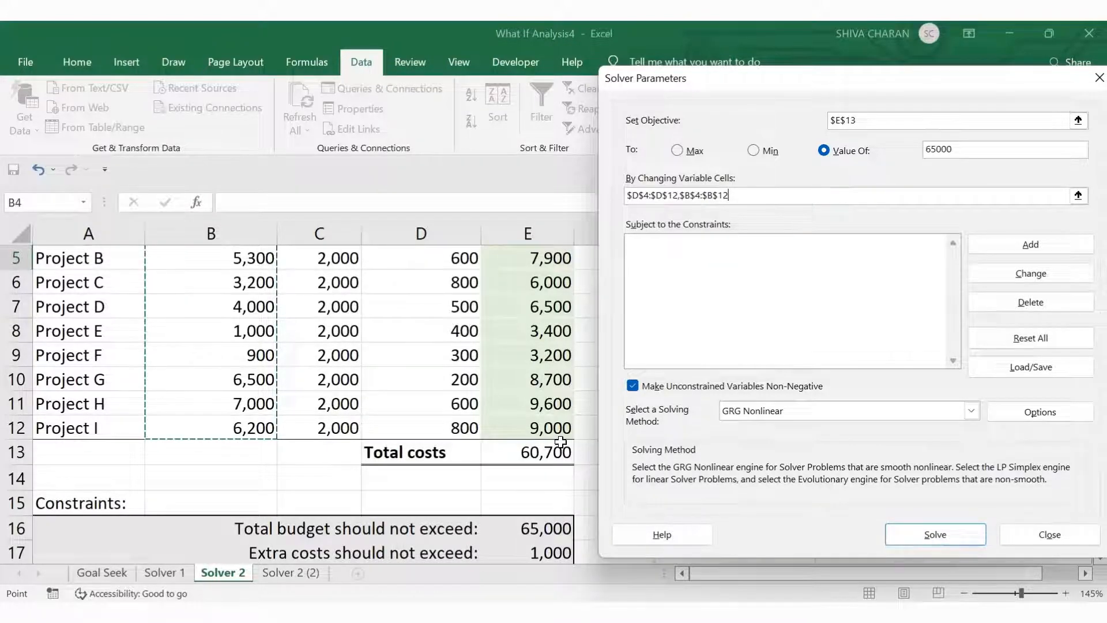
pyautogui.scroll(2, 560, 441)
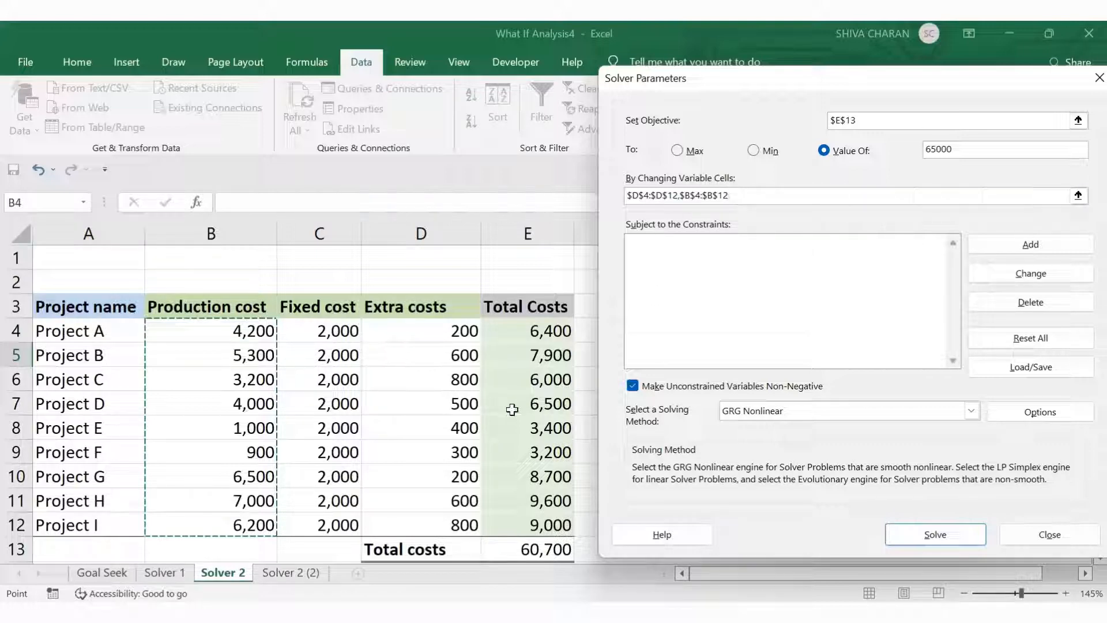
pyautogui.scroll(-3, 512, 410)
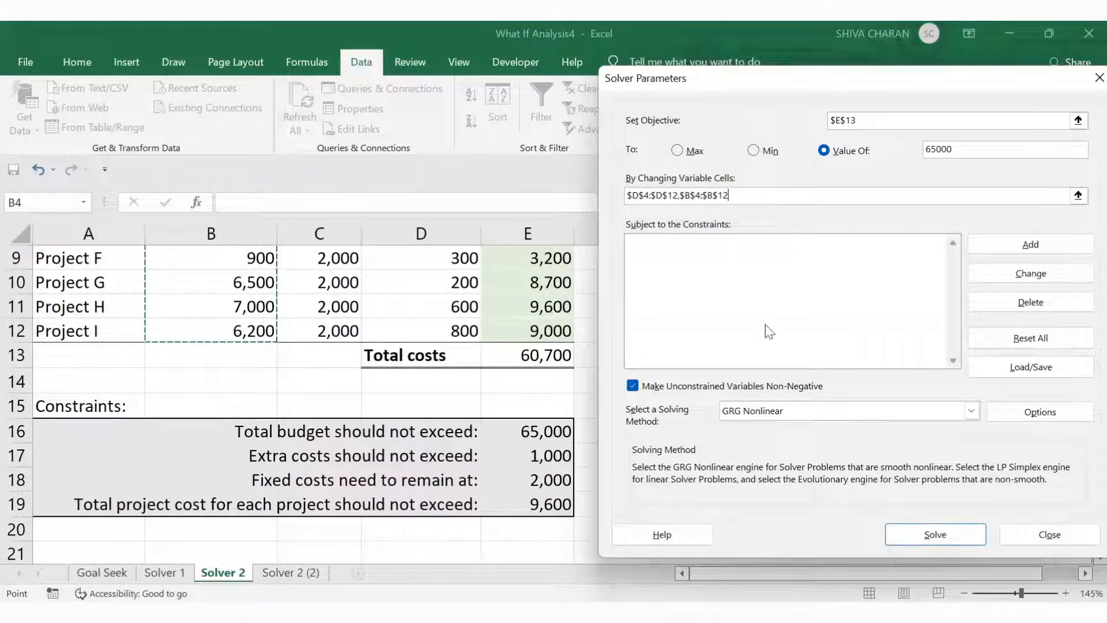
pyautogui.click(1049, 243)
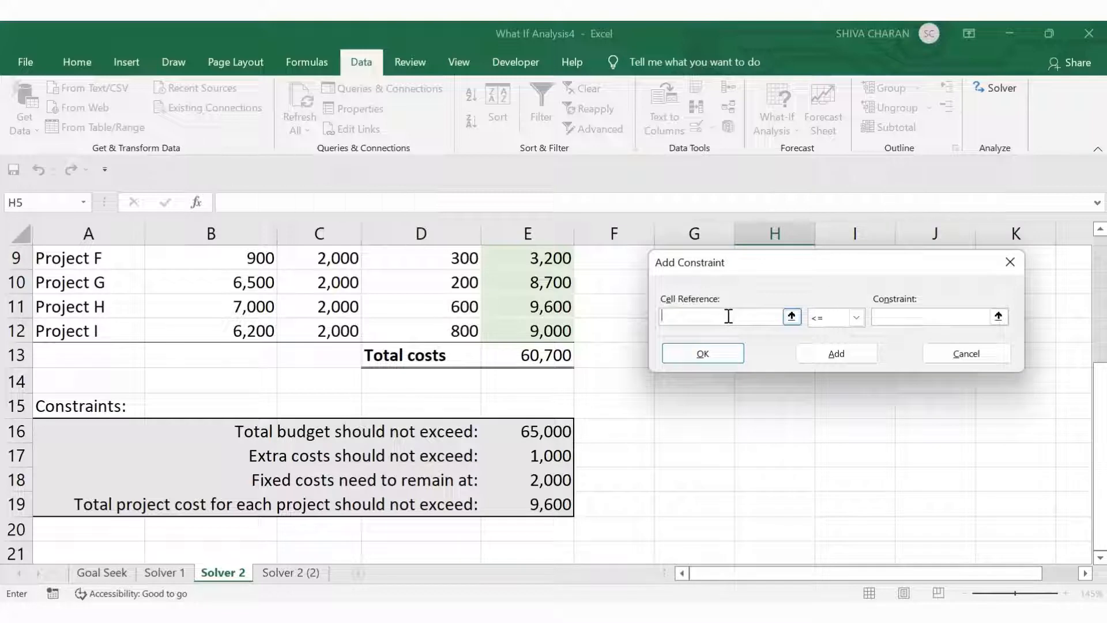
pyautogui.click(533, 354)
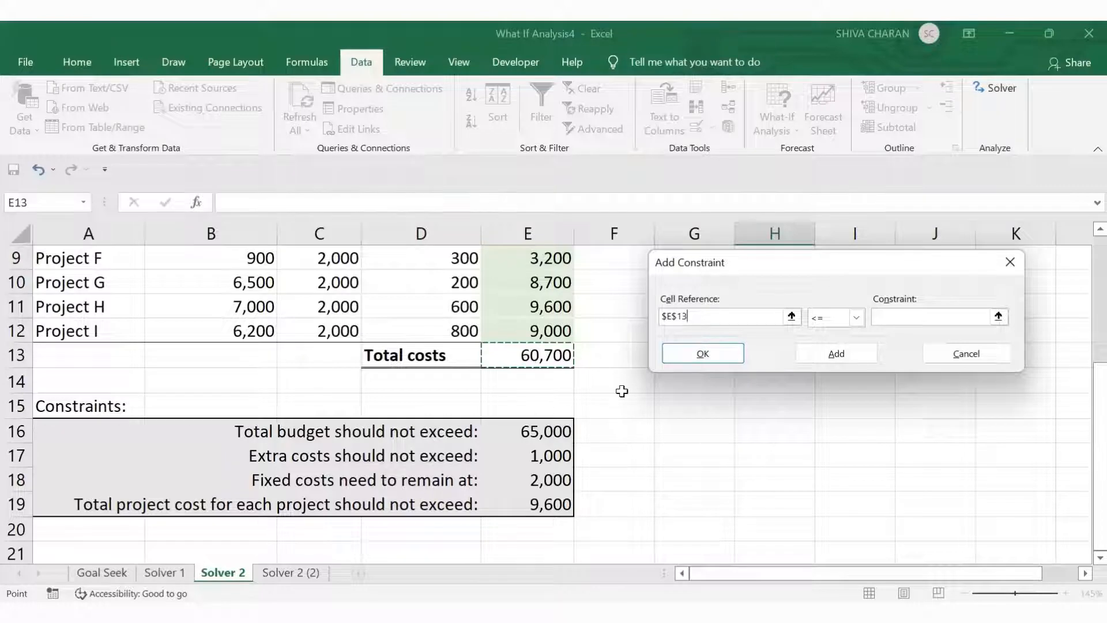
pyautogui.scroll(2, 621, 391)
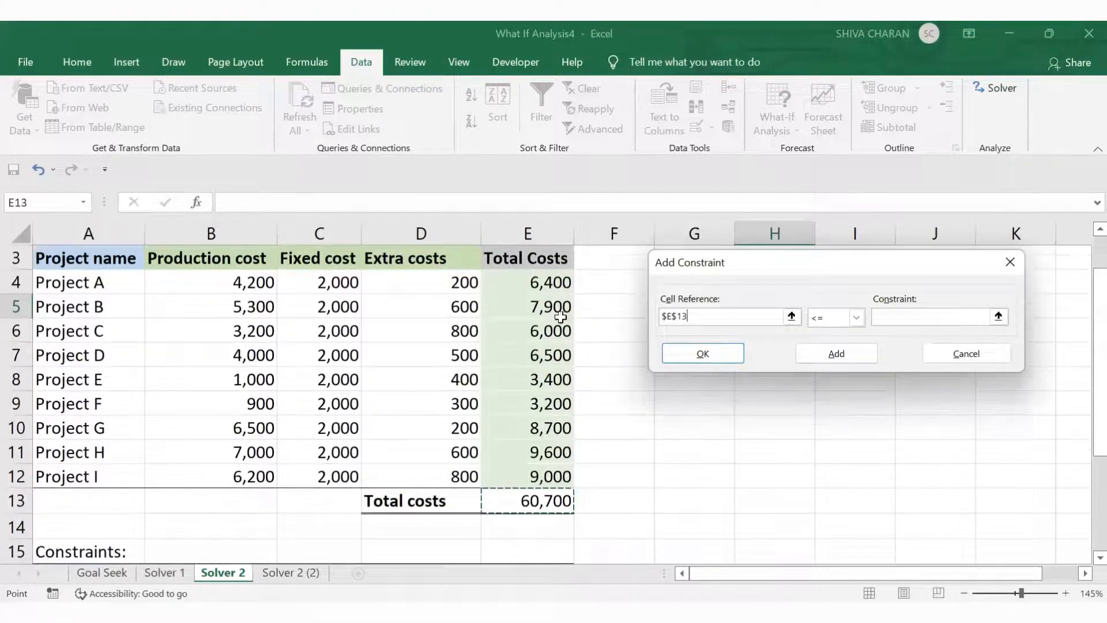
pyautogui.click(507, 282)
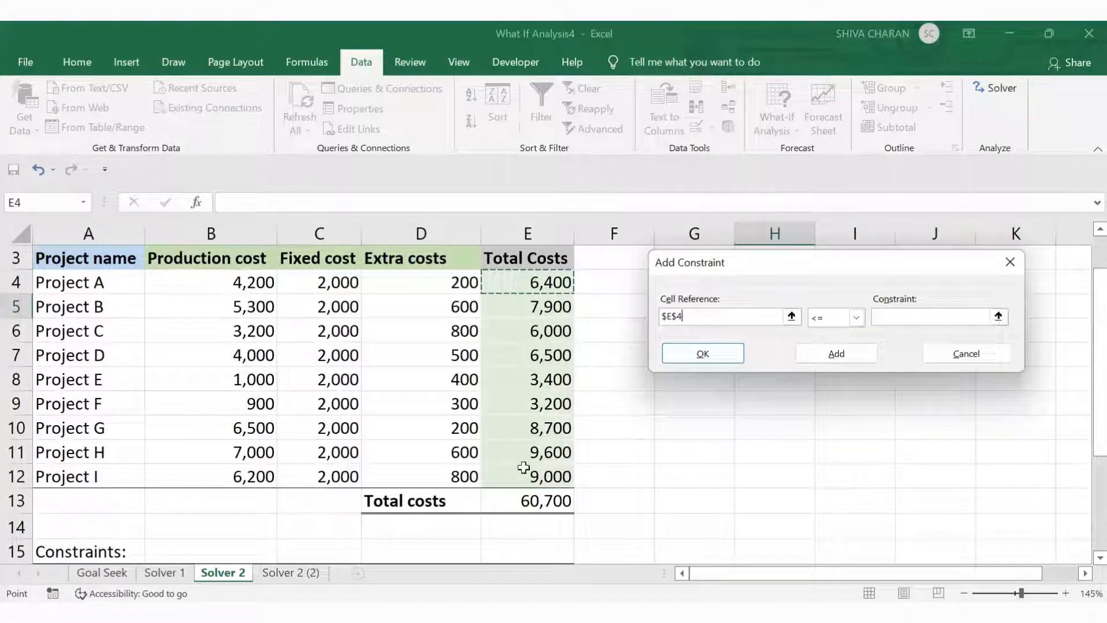
pyautogui.moveTo(548, 409); pyautogui.dragTo(527, 476)
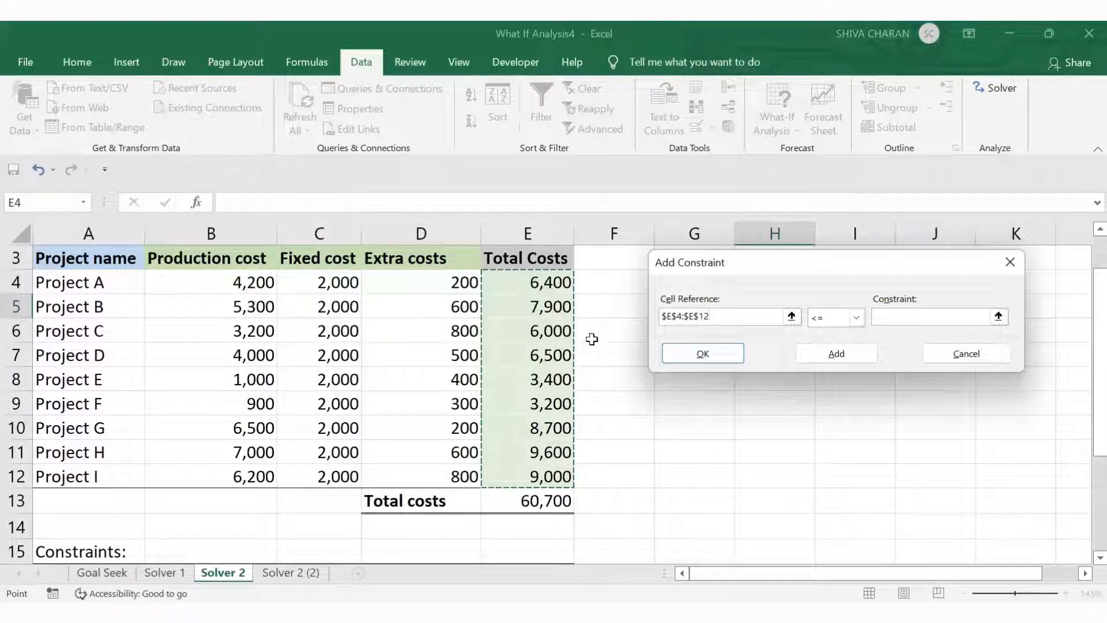
pyautogui.scroll(-1, 642, 412)
pyautogui.scroll(-1, 642, 412)
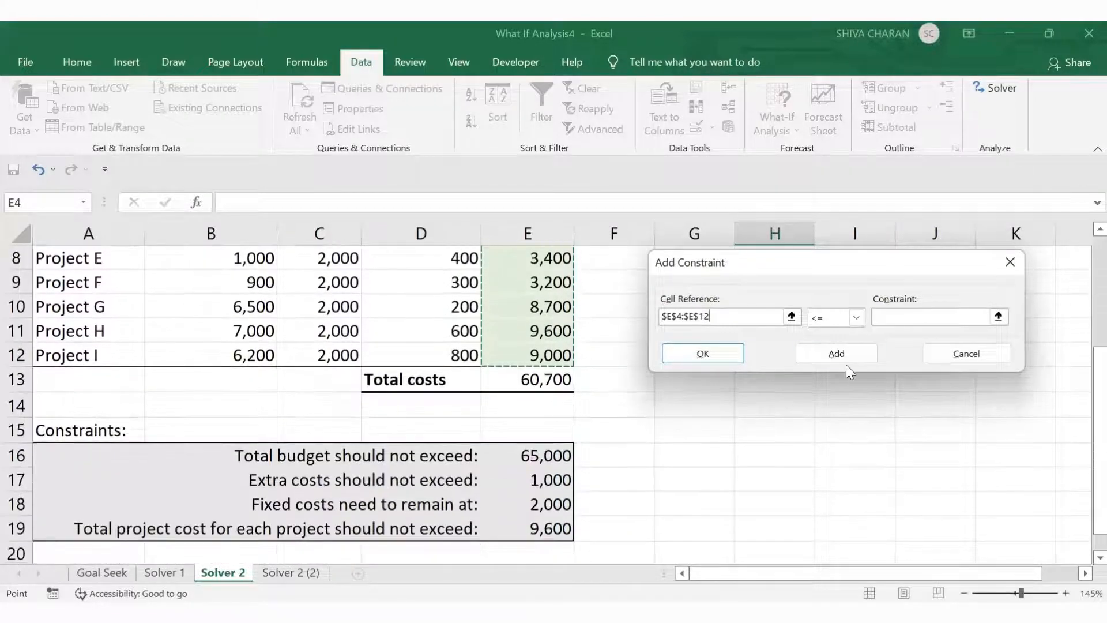
pyautogui.click(909, 317)
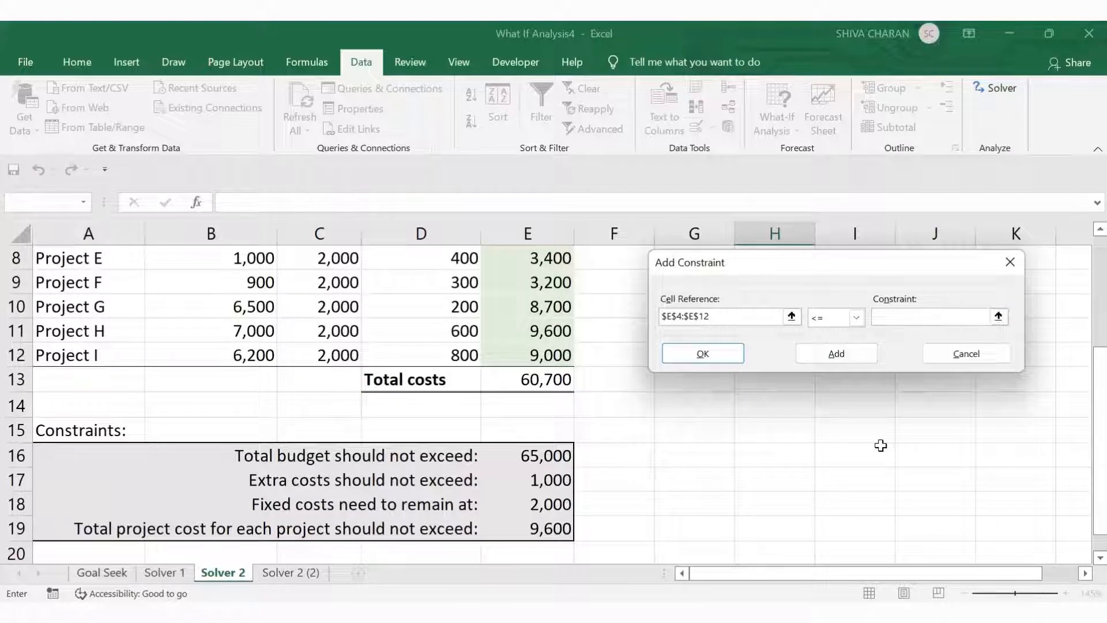
pyautogui.write('65000')
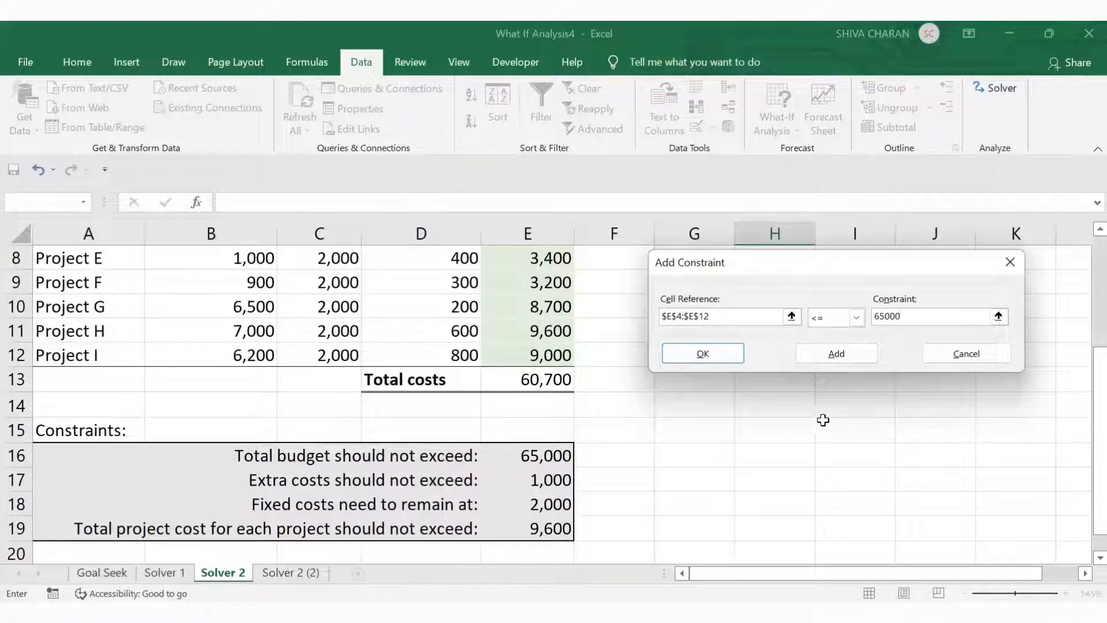
pyautogui.click(834, 354)
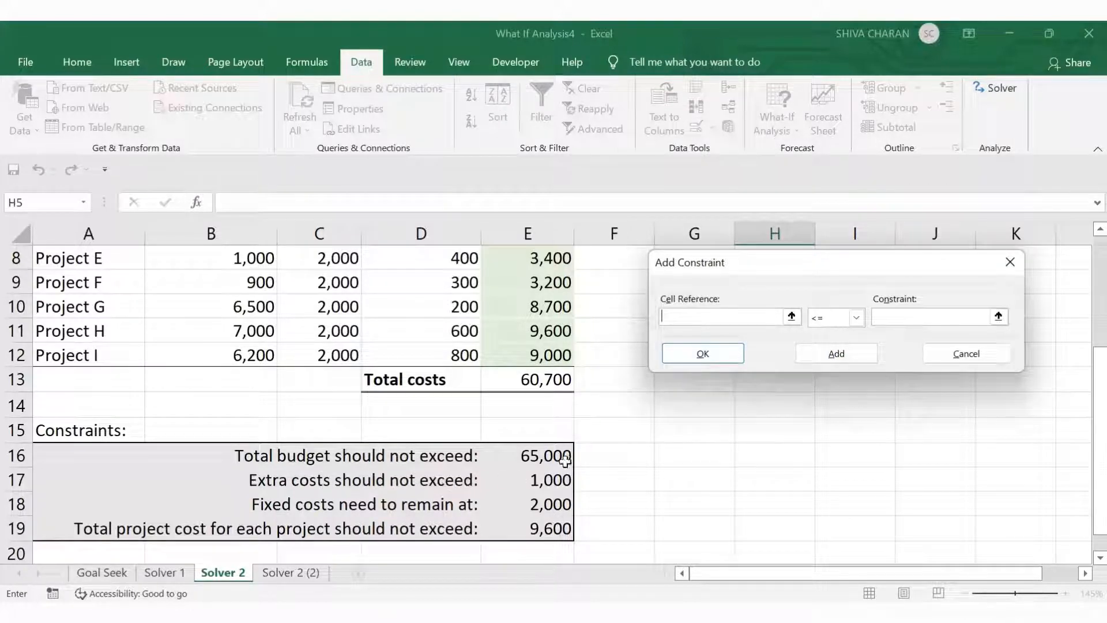
# Stop adding further constraints and delete the E4:E12 <= 65000 constraint from the Solver parameters.
pyautogui.click(980, 354)
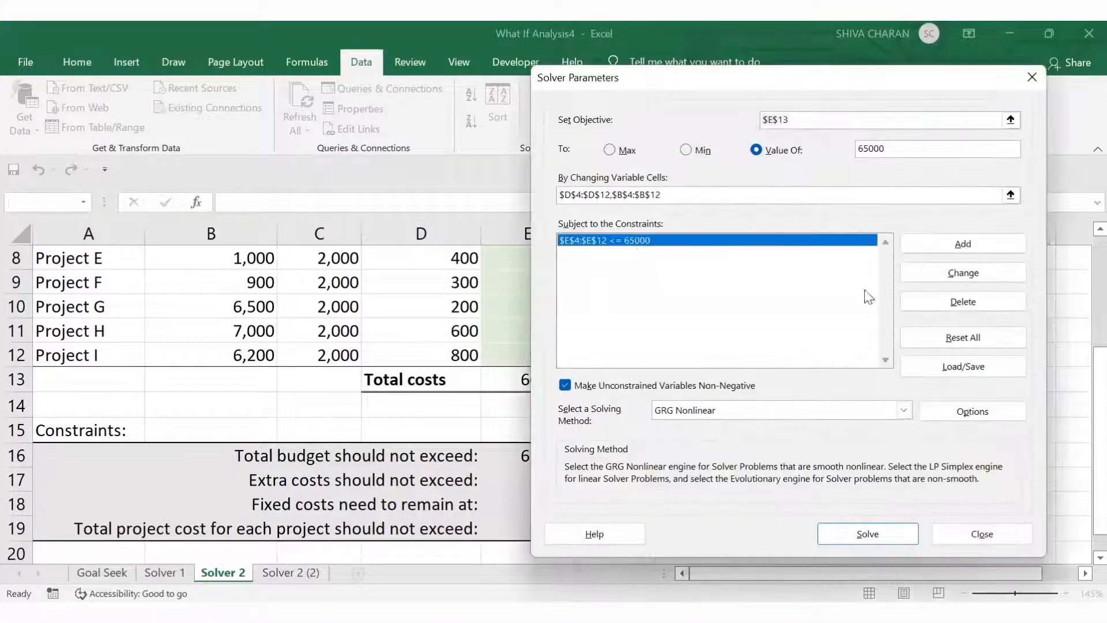
pyautogui.click(993, 299)
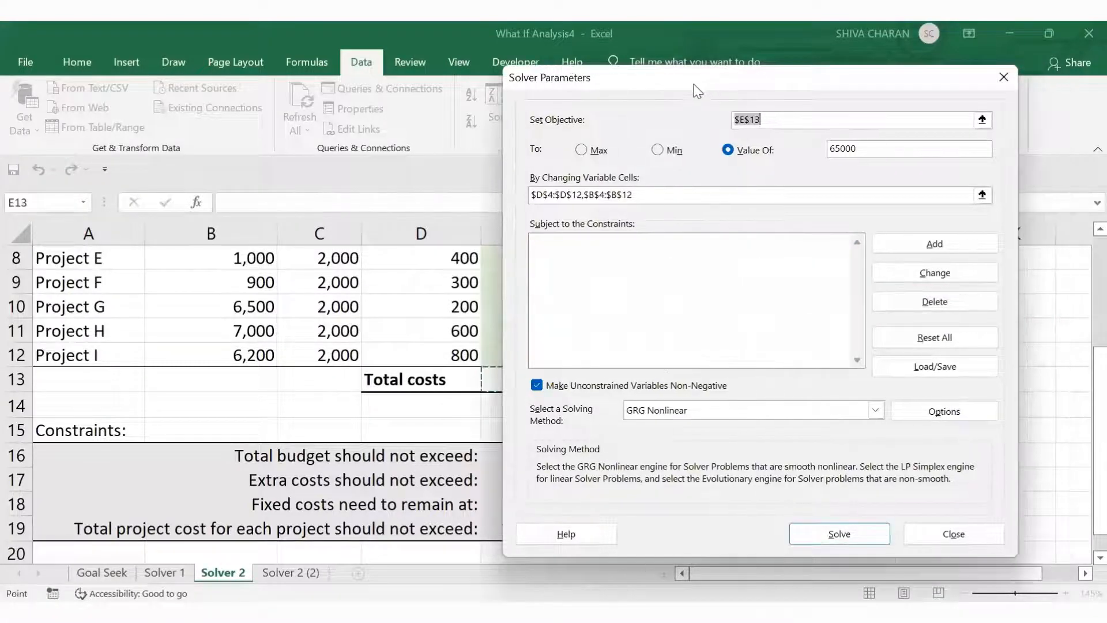
pyautogui.moveTo(770, 81); pyautogui.dragTo(846, 78)
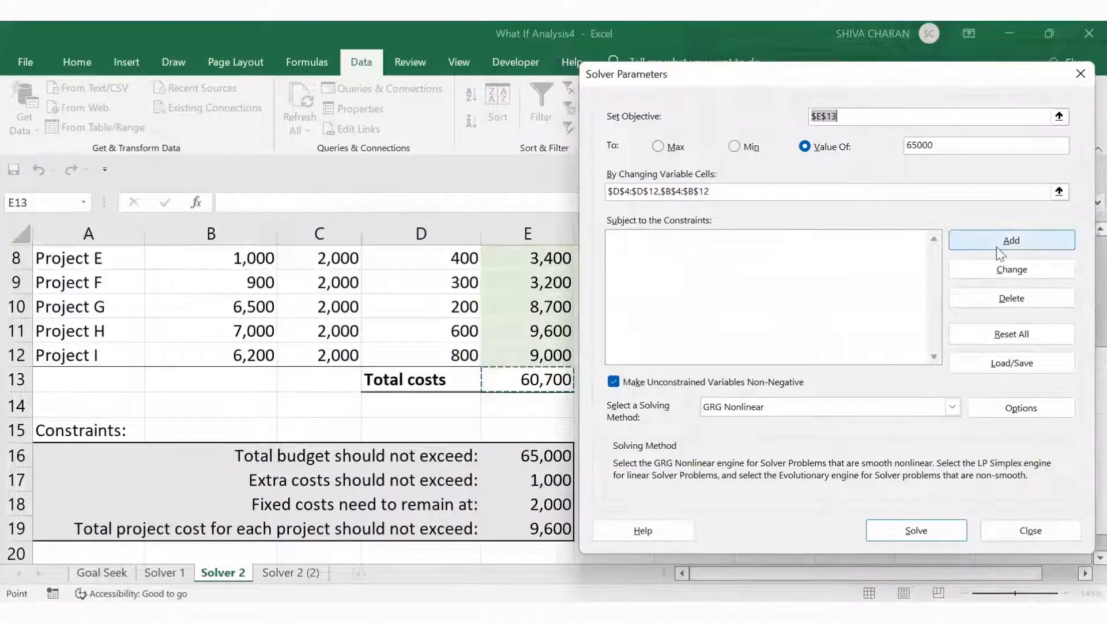
# Add a Solver constraint keeping the extra costs in D4:D12 less than or equal to 1000.
pyautogui.click(982, 248)
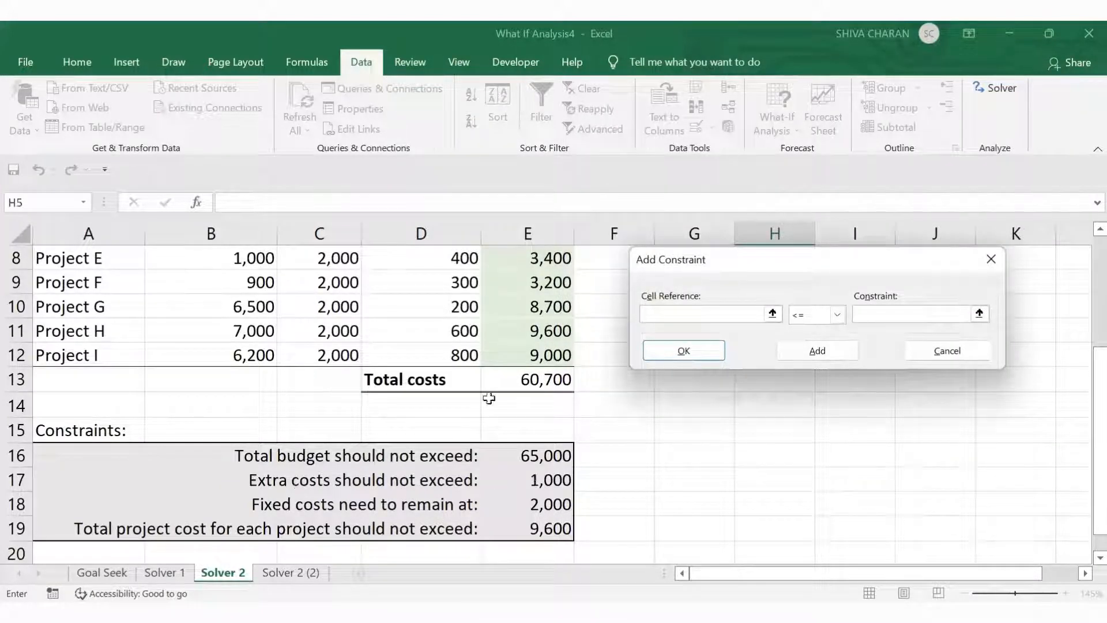
pyautogui.scroll(3, 474, 369)
pyautogui.click(400, 329)
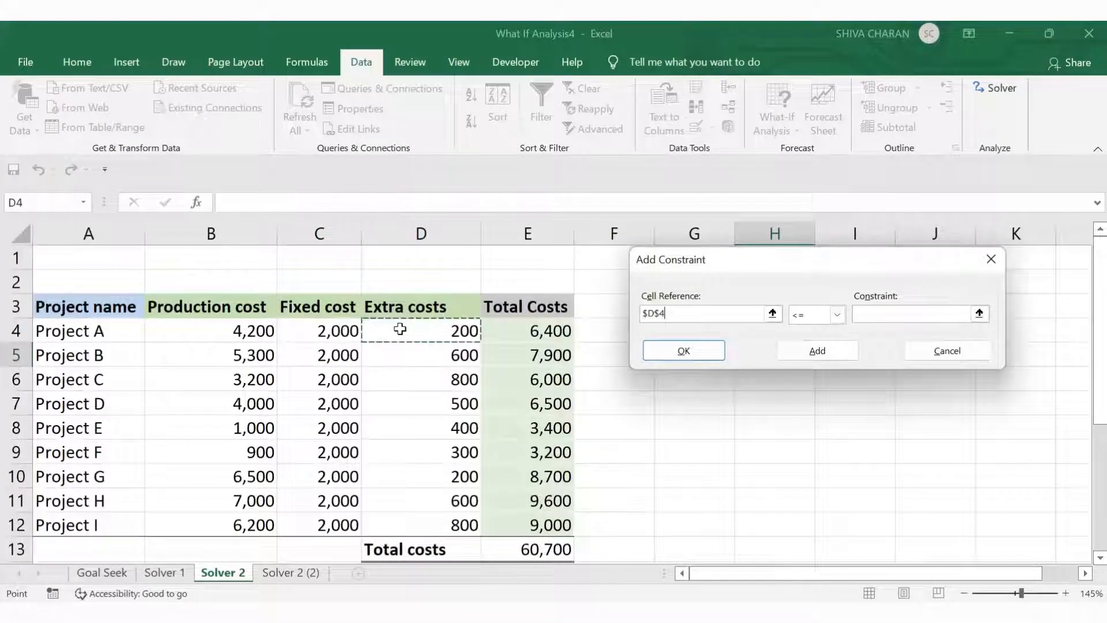
pyautogui.keyDown('shift'); pyautogui.click(410, 521); pyautogui.keyUp('shift')
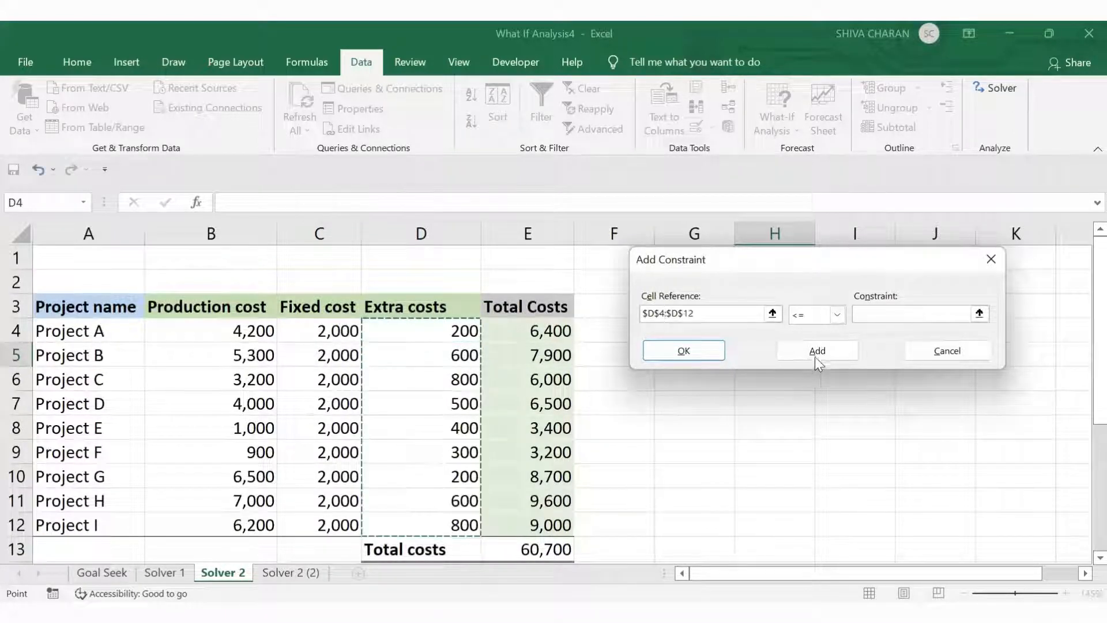
pyautogui.scroll(-2, 568, 451)
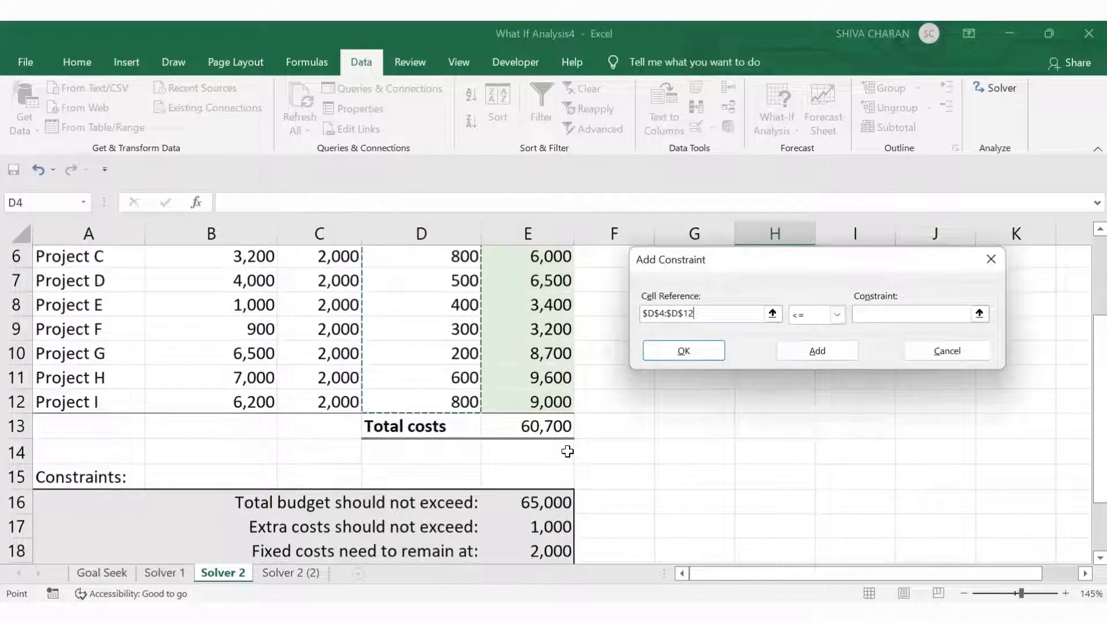
pyautogui.click(907, 313)
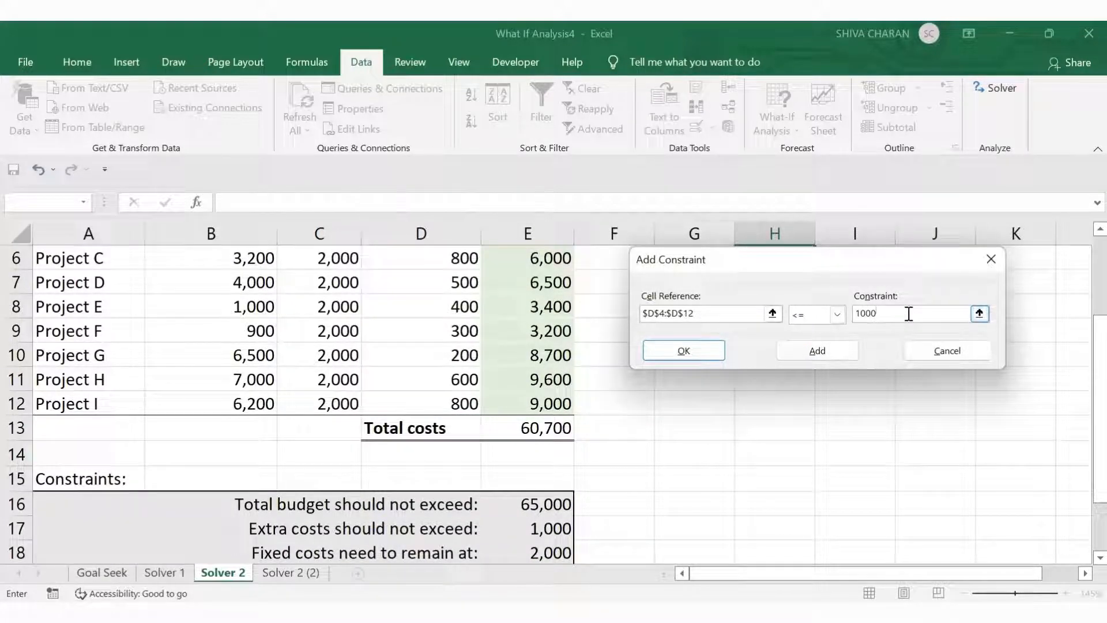
pyautogui.click(821, 346)
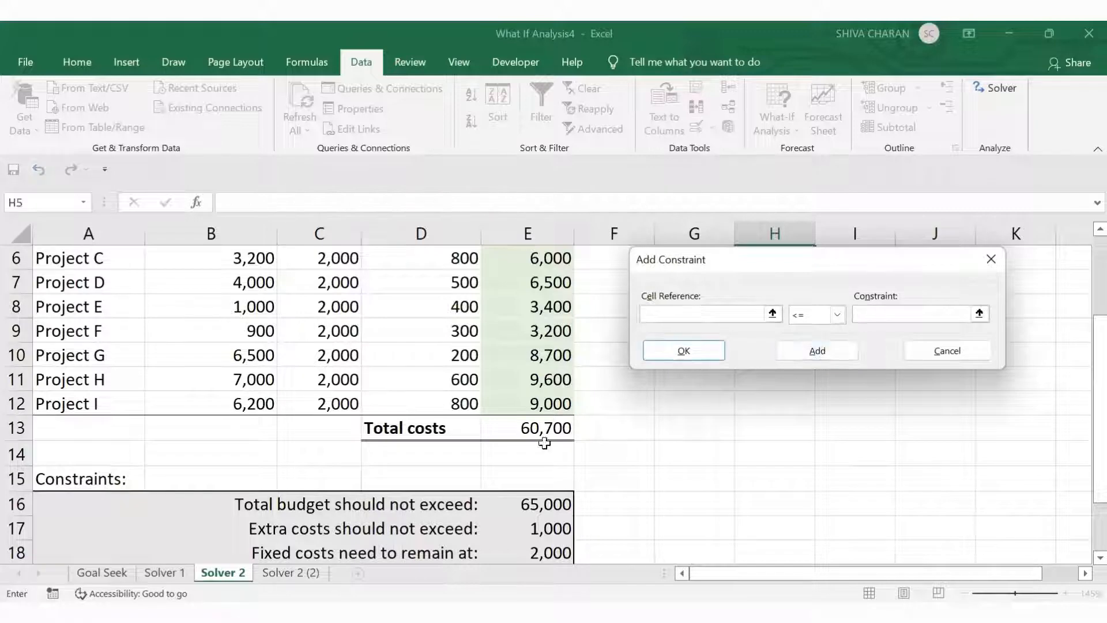
# Add a final Solver constraint keeping the project totals in E4:E12 less than or equal to 9600.
pyautogui.scroll(-2, 545, 443)
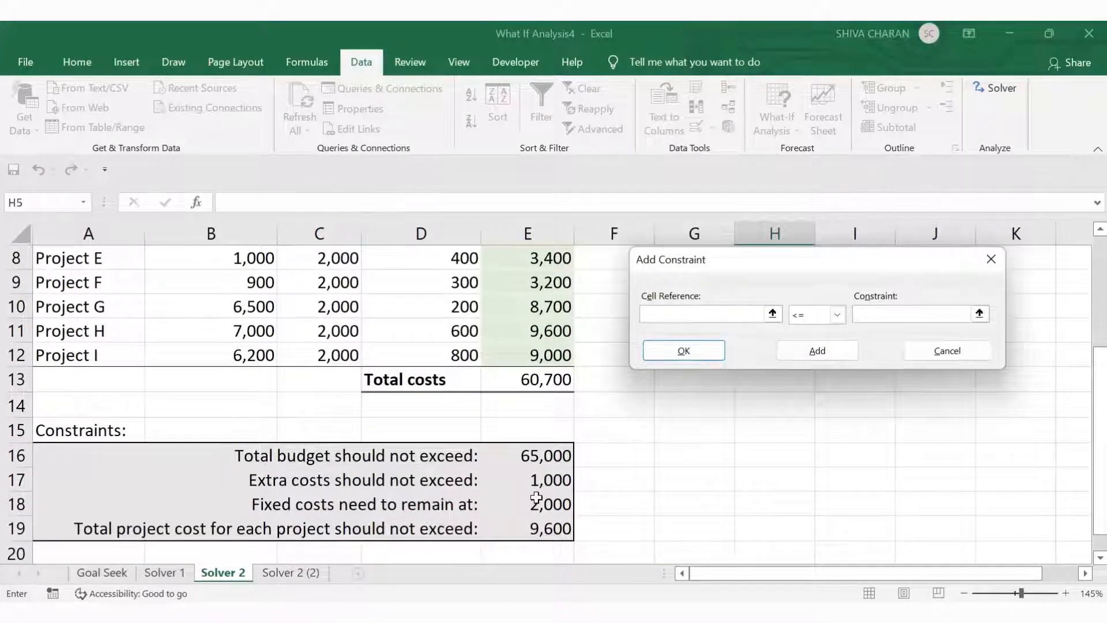
pyautogui.scroll(2, 536, 496)
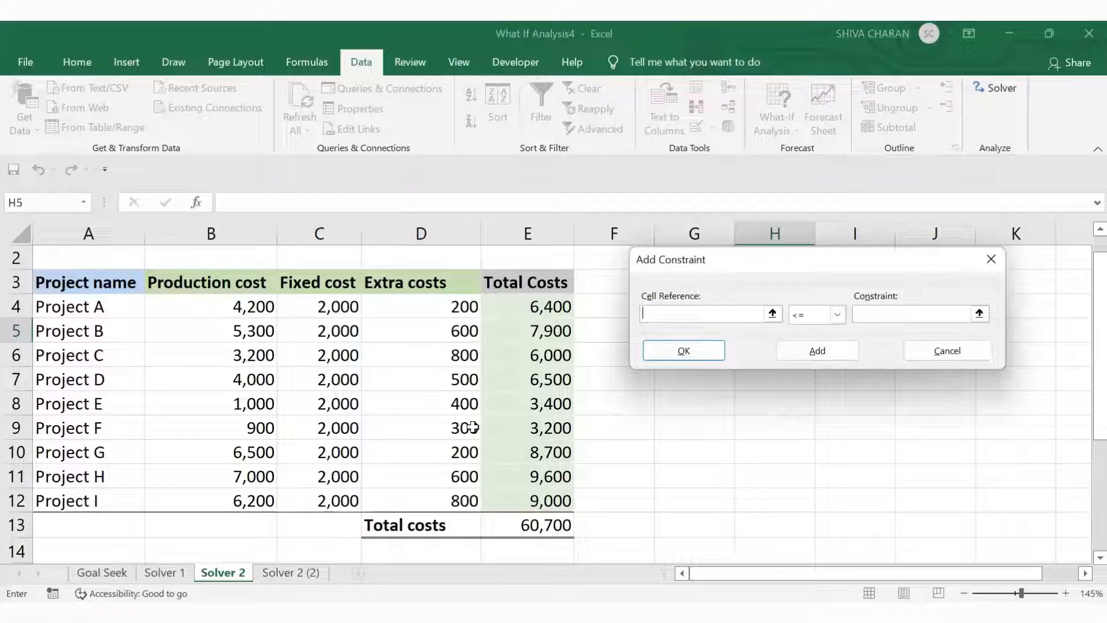
pyautogui.scroll(-2, 495, 346)
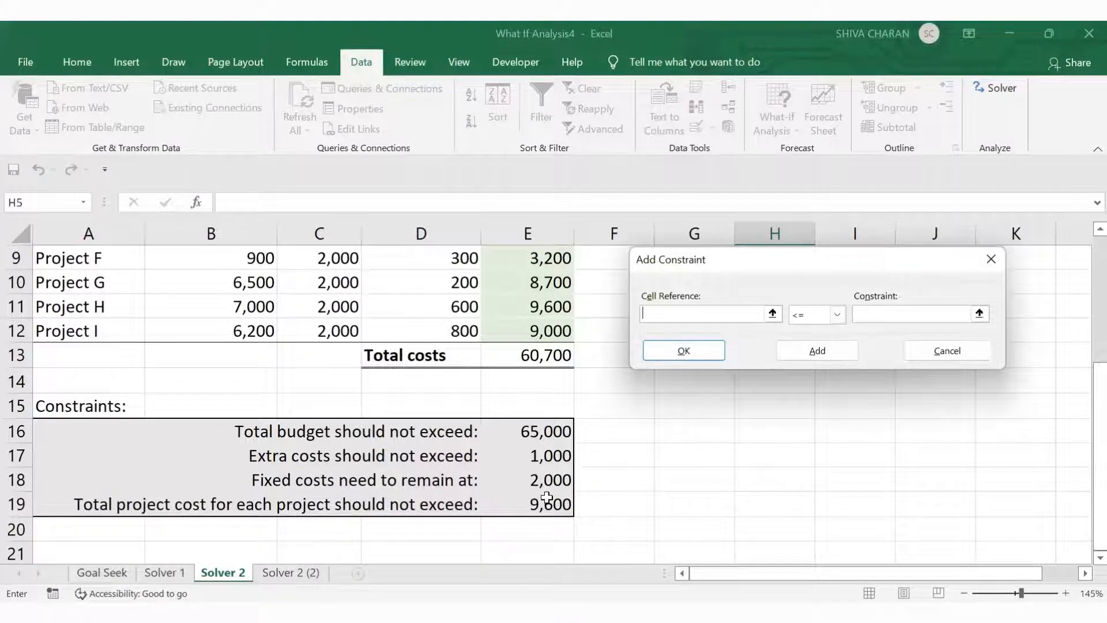
pyautogui.scroll(3, 547, 496)
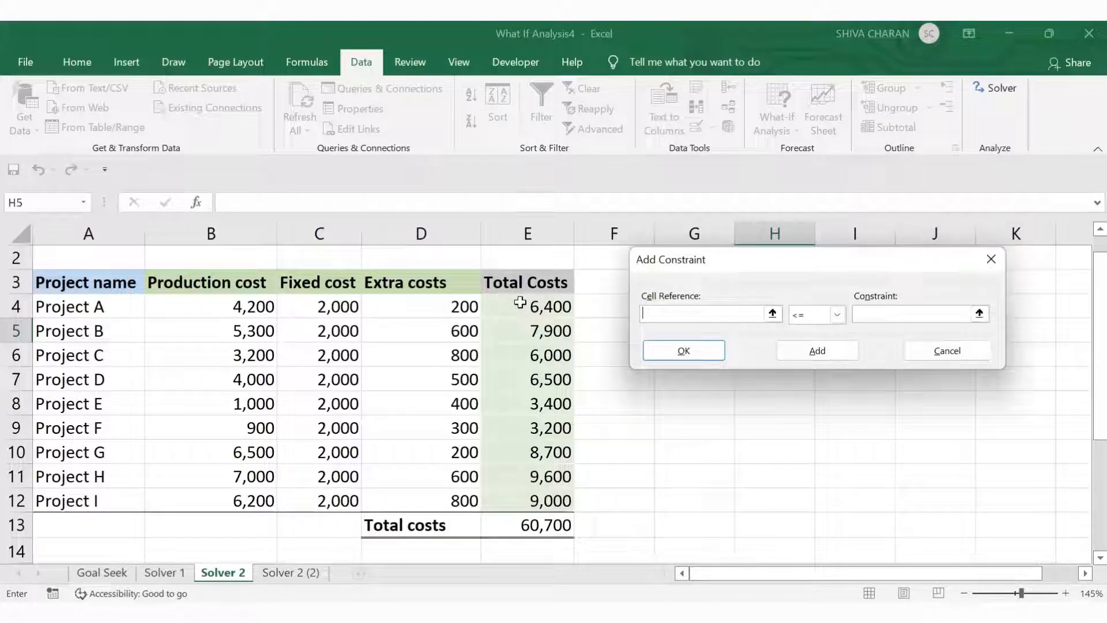
pyautogui.click(503, 303)
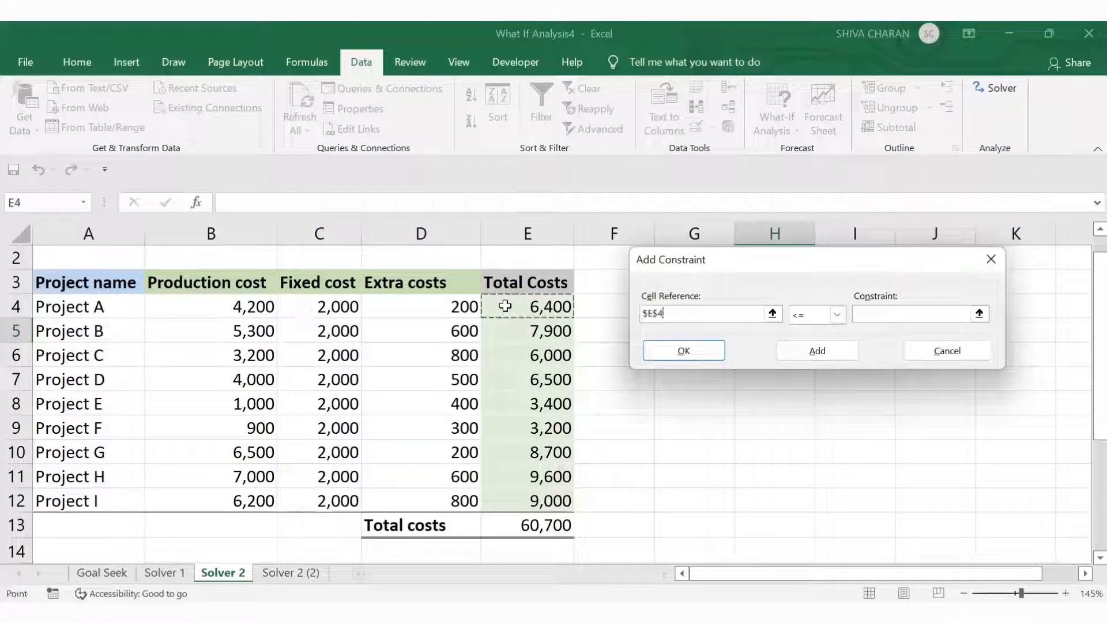
pyautogui.moveTo(505, 491); pyautogui.dragTo(508, 505)
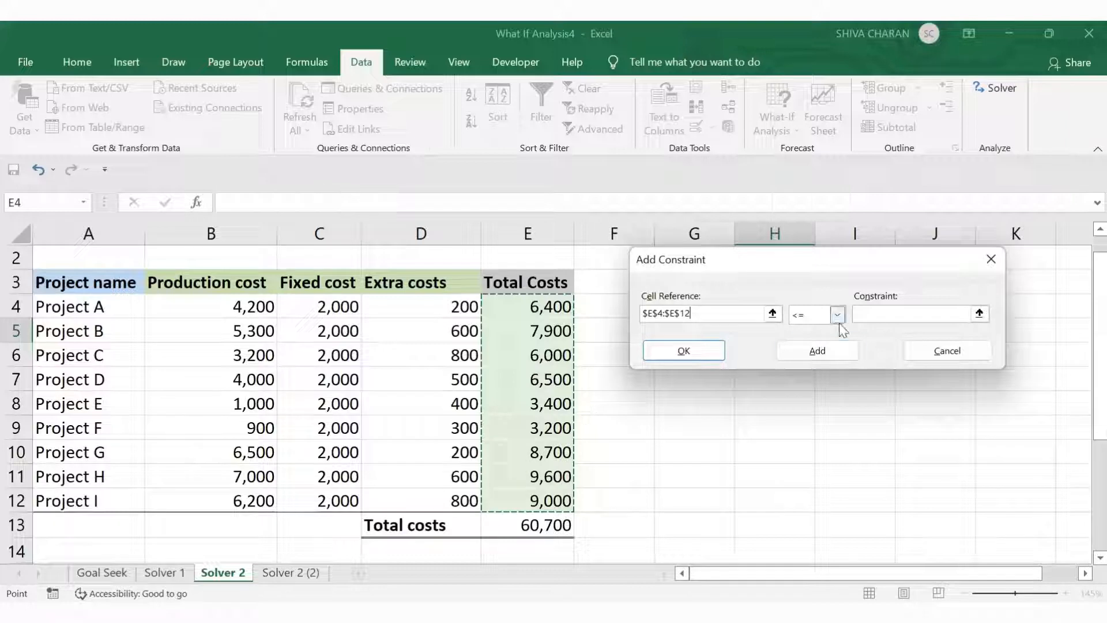
pyautogui.click(892, 313)
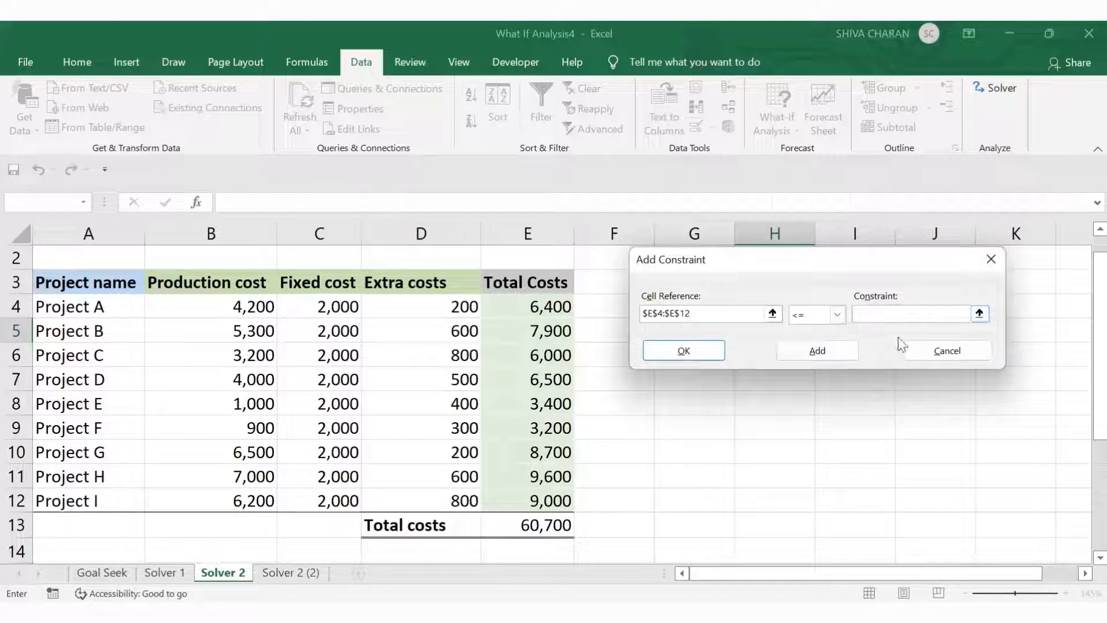
pyautogui.write('9600')
pyautogui.scroll(-2, 594, 474)
pyautogui.scroll(-1, 593, 474)
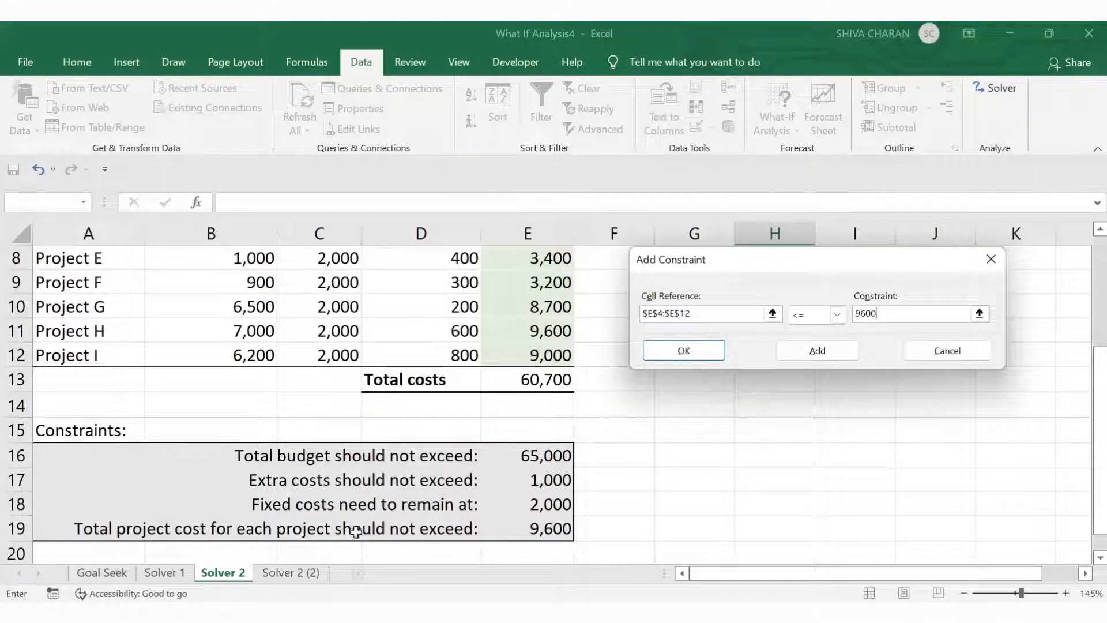
pyautogui.click(683, 351)
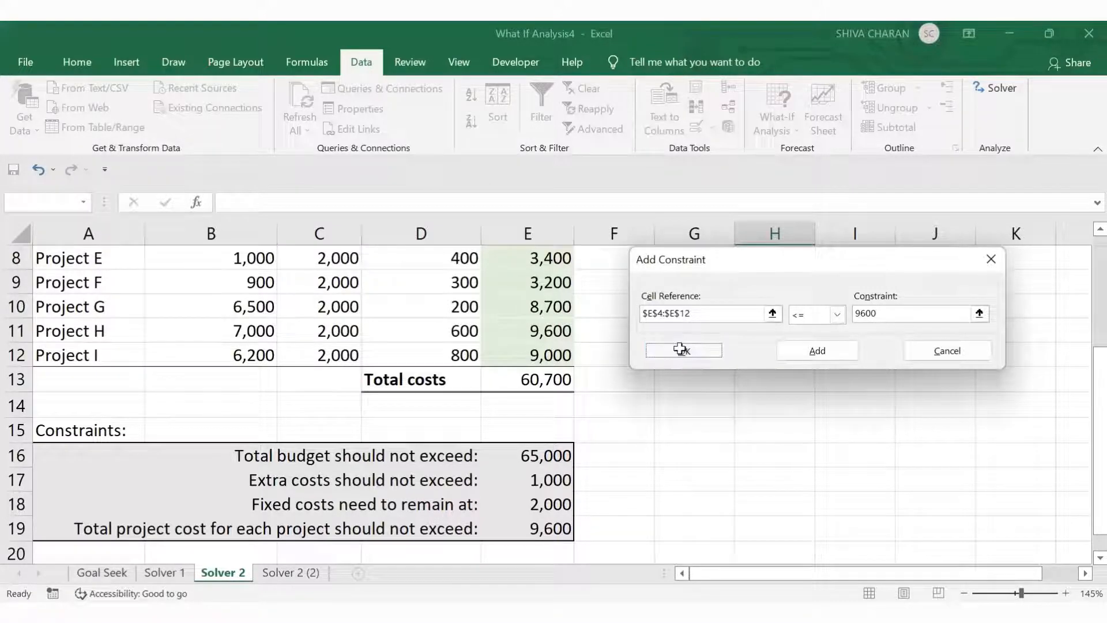
# Review the Solver target value, changing variable cells and both constraints against the project cost table and the constraints list.
pyautogui.scroll(3, 438, 337)
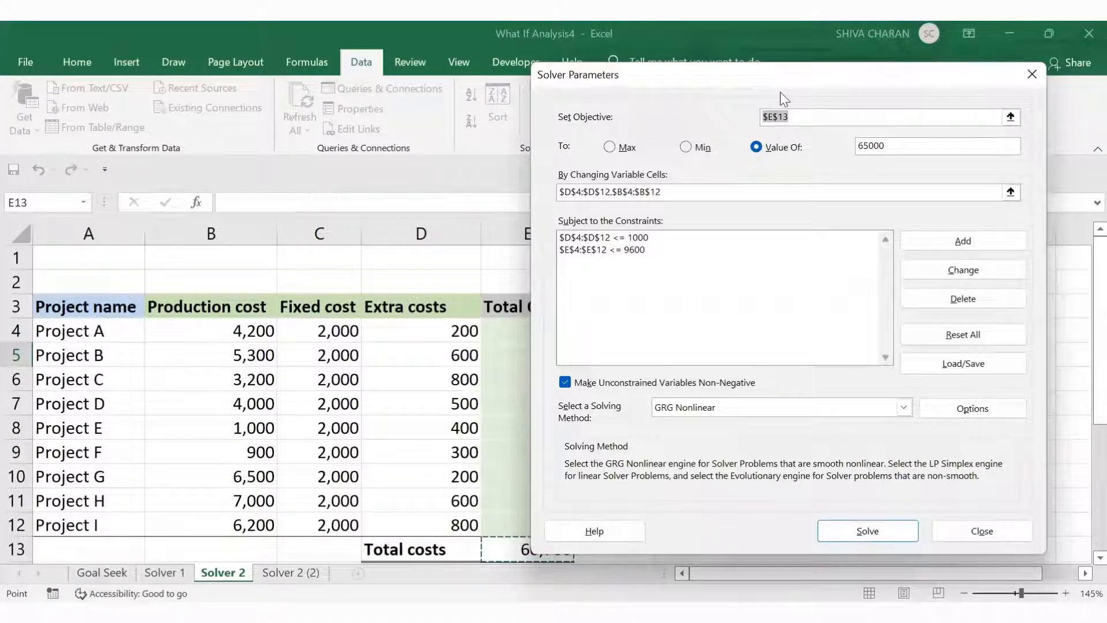
pyautogui.moveTo(756, 92); pyautogui.dragTo(802, 107)
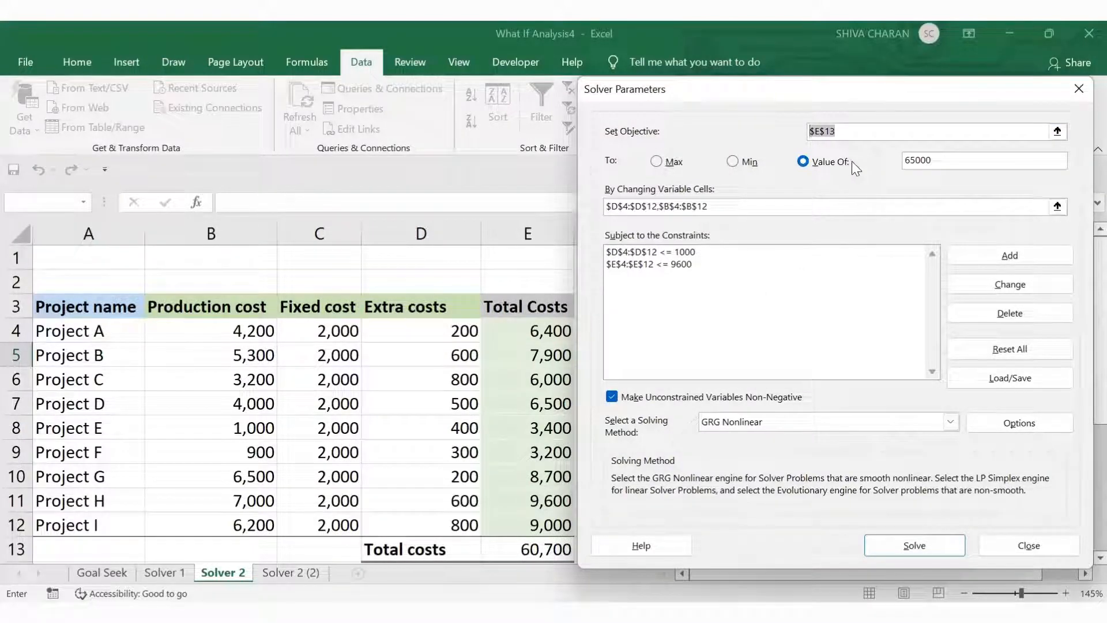
pyautogui.scroll(-2, 501, 369)
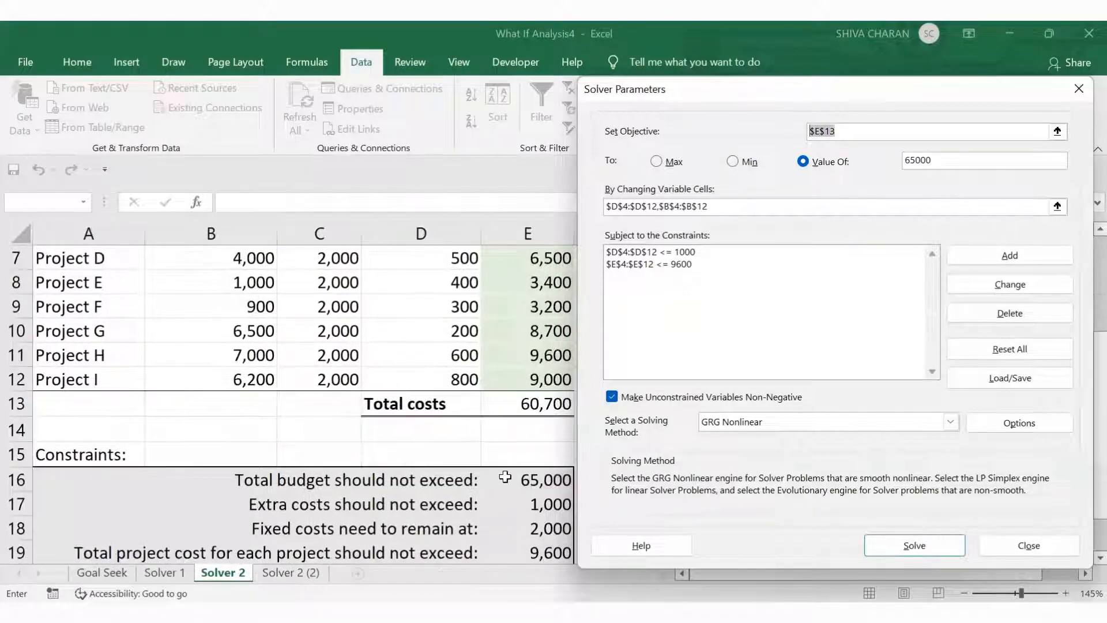
pyautogui.click(936, 165)
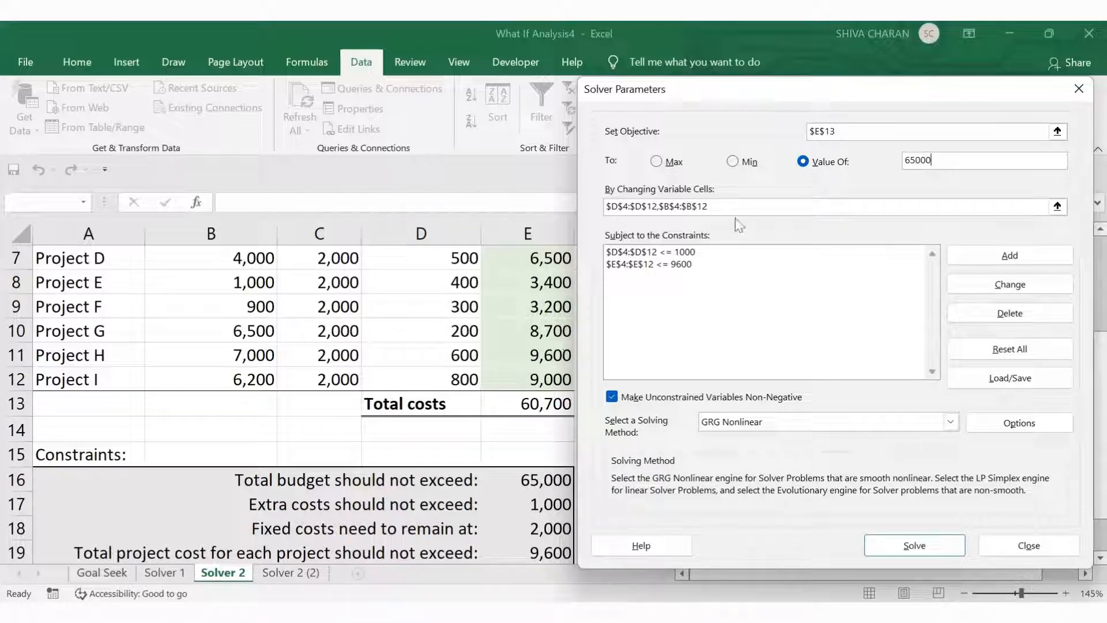
pyautogui.click(721, 207)
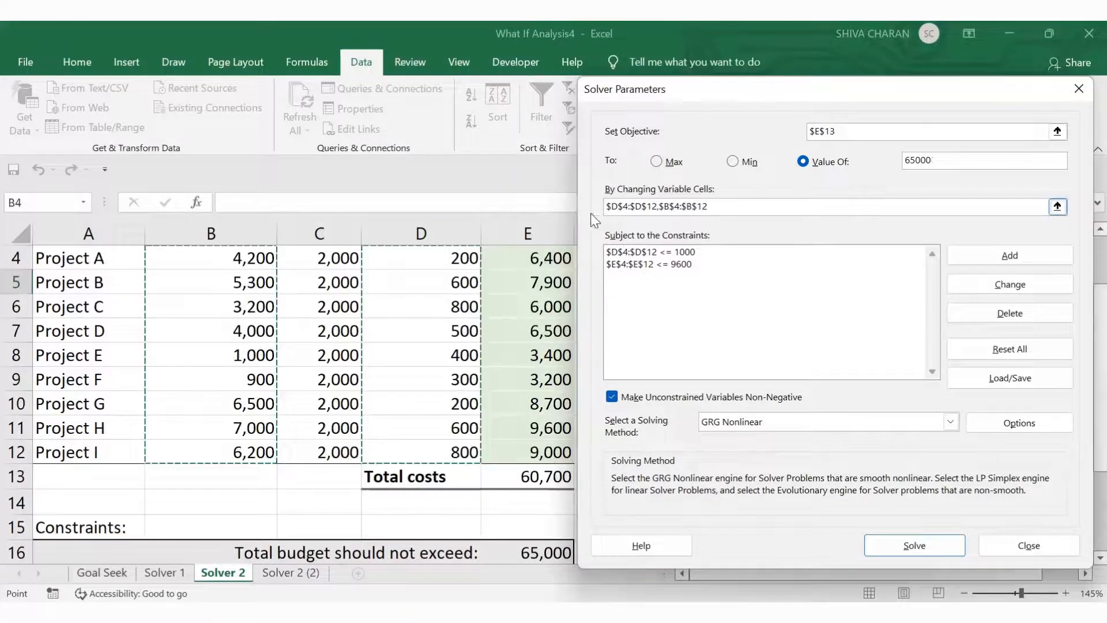
pyautogui.scroll(1, 501, 292)
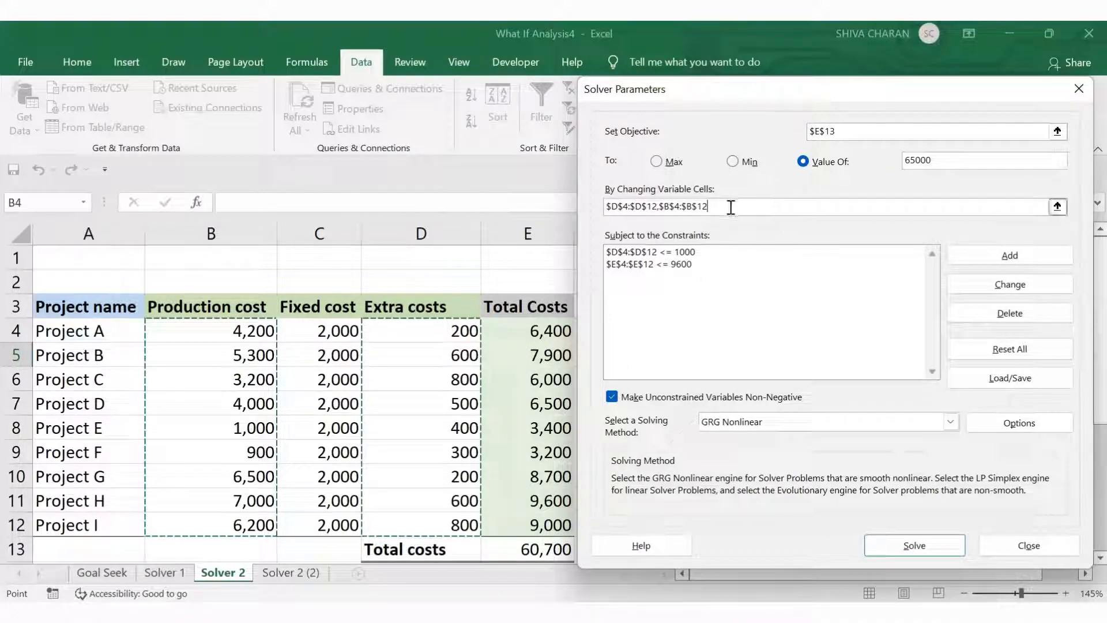
pyautogui.click(596, 217)
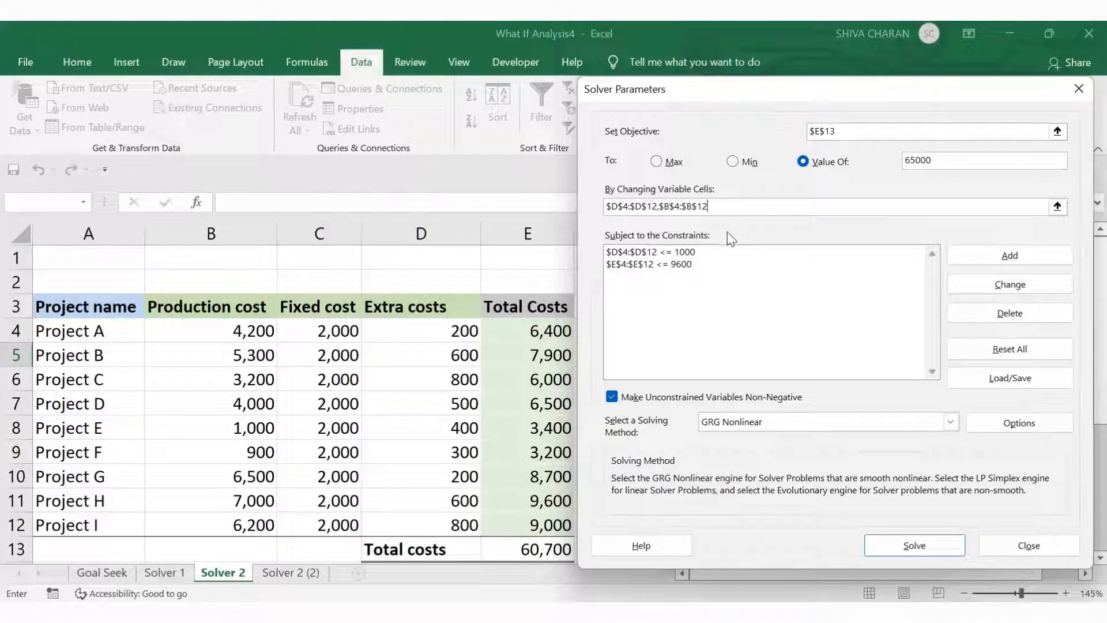
pyautogui.click(710, 253)
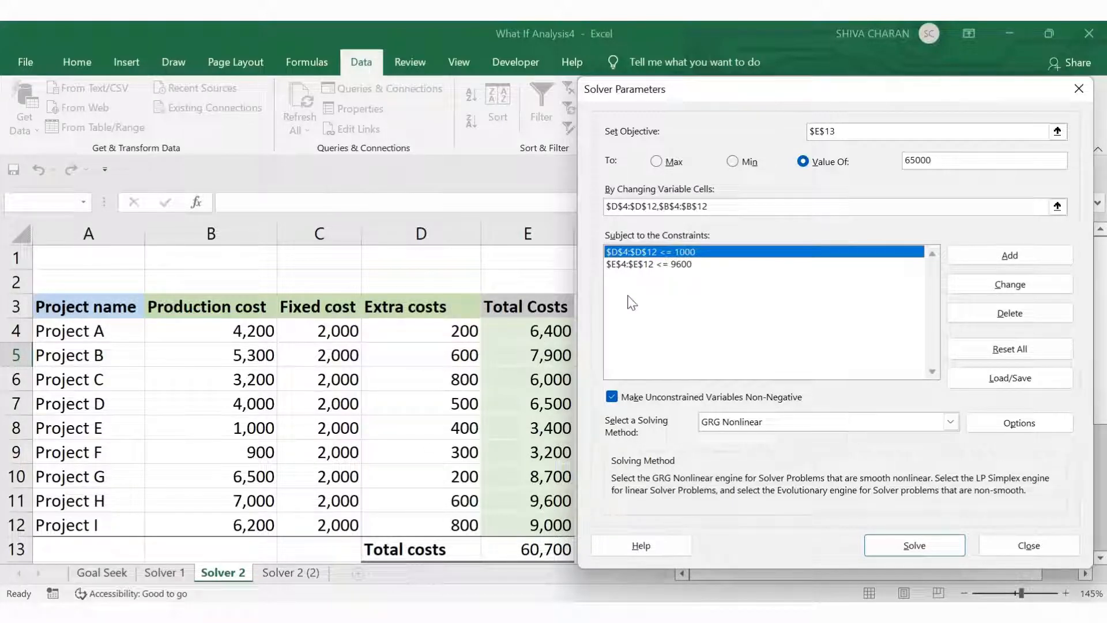
pyautogui.click(650, 266)
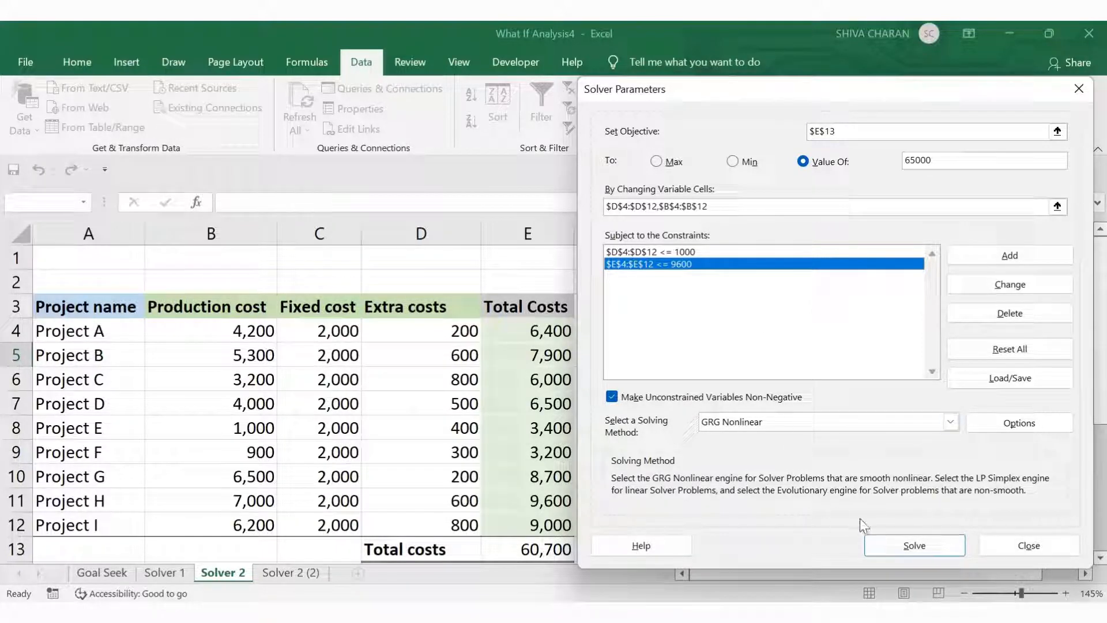
# Solve the model with the GRG Nonlinear method and keep the Solver solution in the cost table.
pyautogui.click(903, 545)
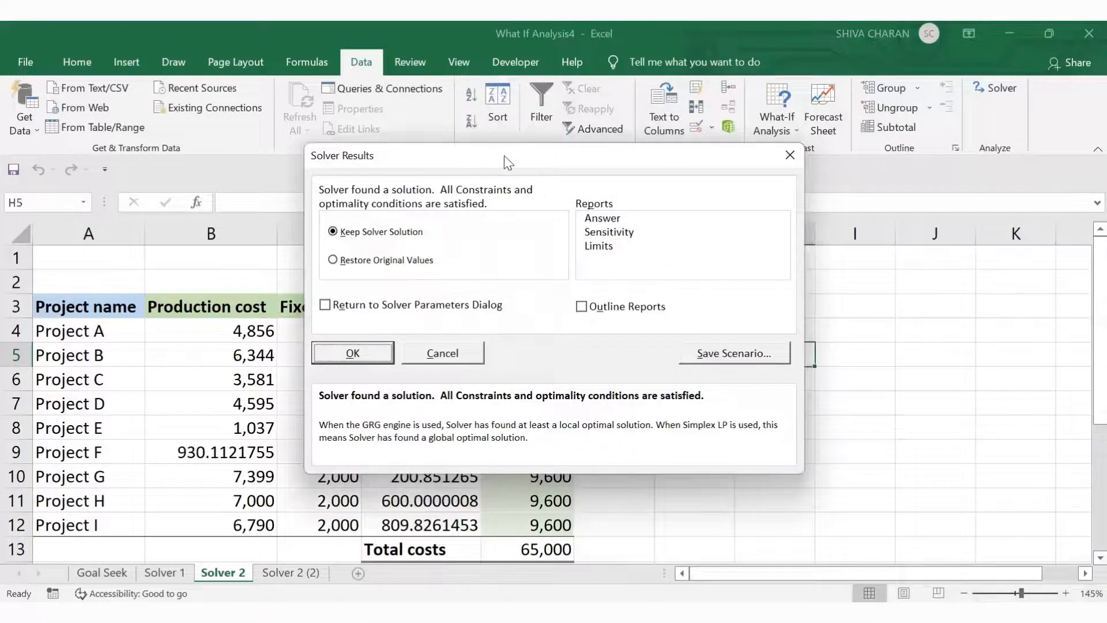
pyautogui.moveTo(507, 162); pyautogui.dragTo(839, 225)
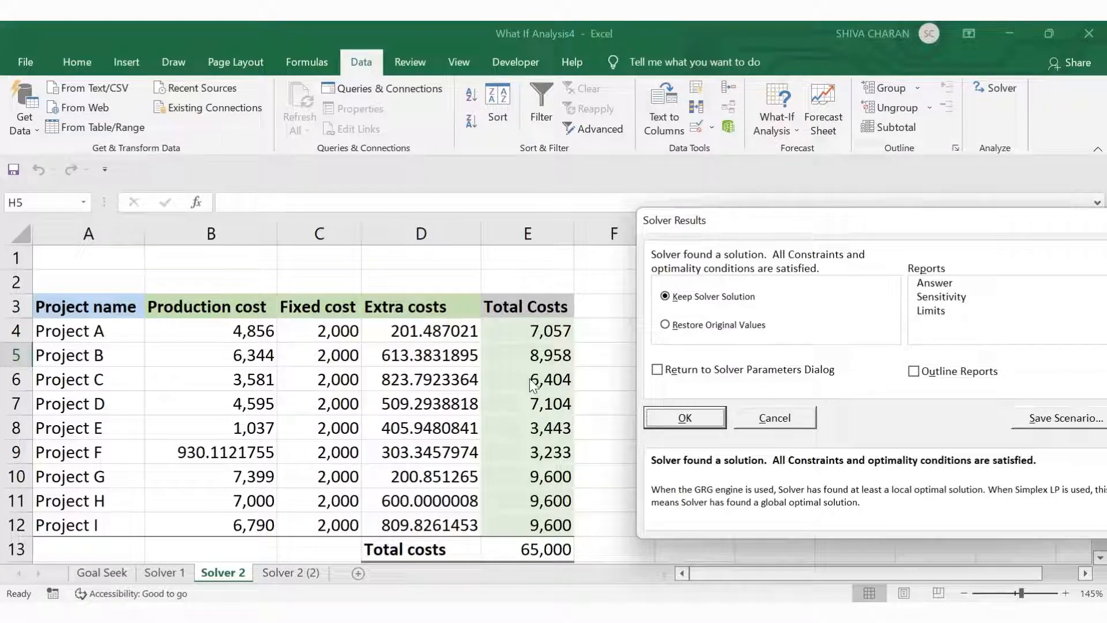
pyautogui.click(701, 417)
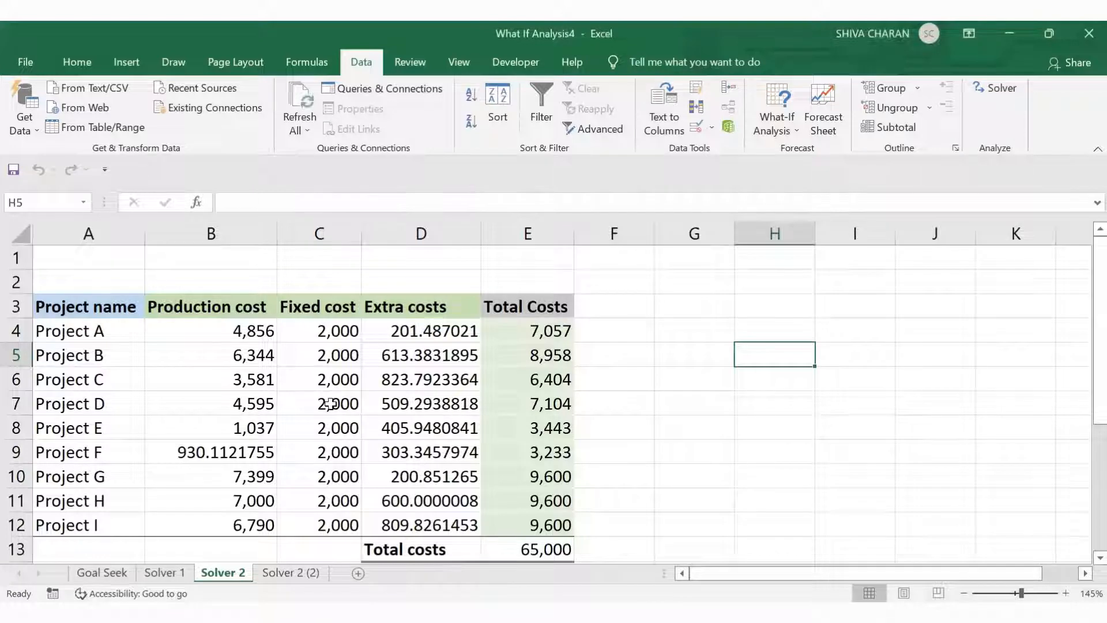
# Reduce the production costs B4:B12 and extra costs D4:D12 to whole numbers with no decimal places.
pyautogui.moveTo(227, 330); pyautogui.dragTo(246, 522)
pyautogui.moveTo(412, 332); pyautogui.dragTo(426, 522)
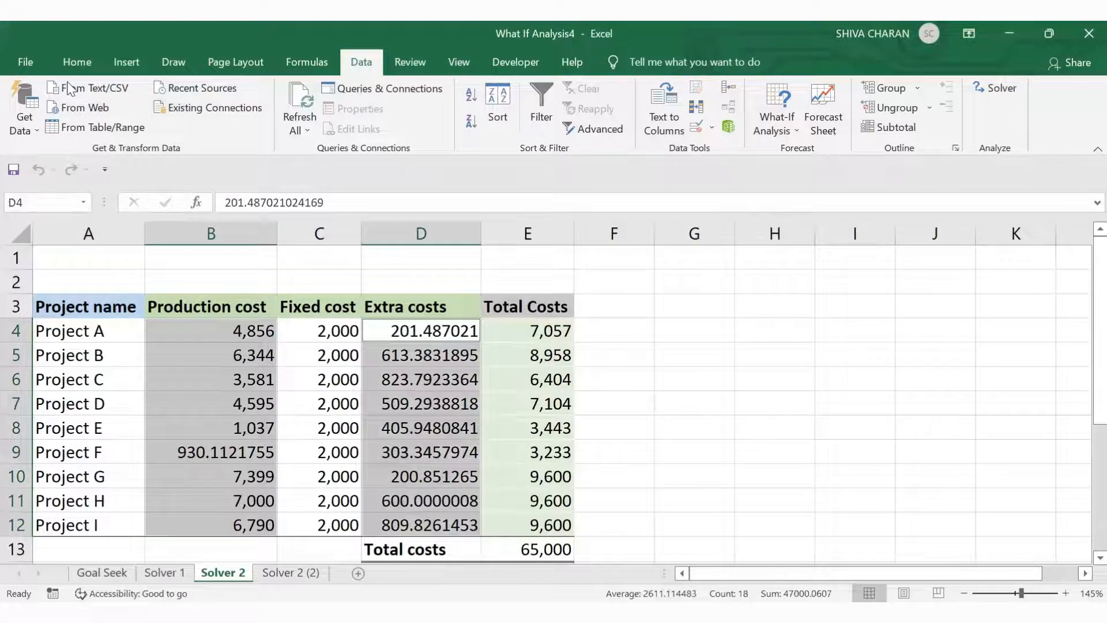
pyautogui.click(84, 72)
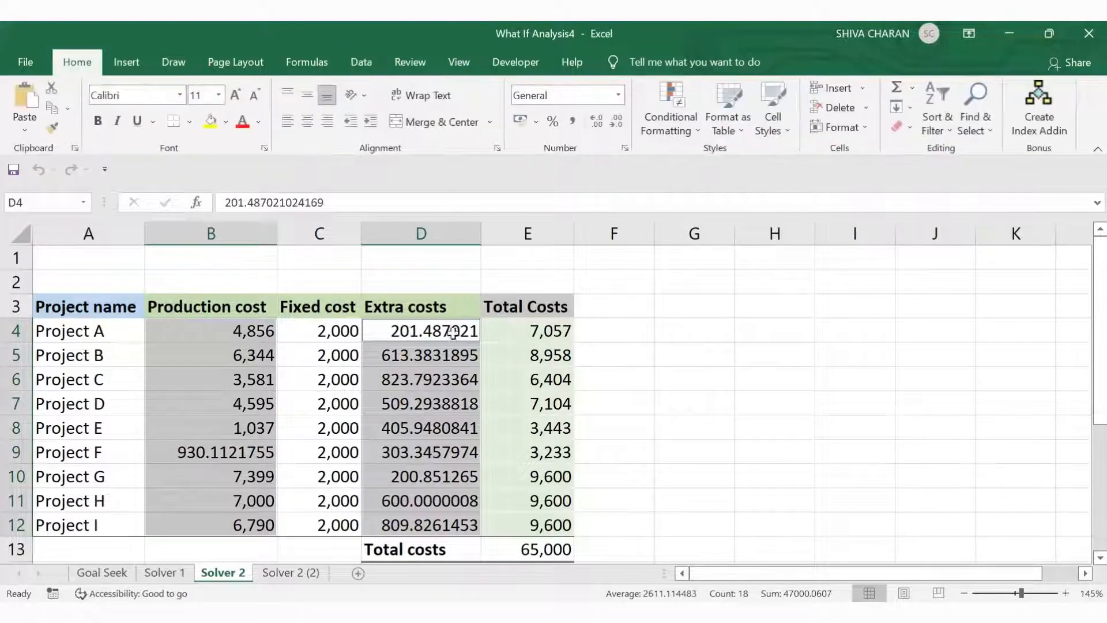
pyautogui.click(615, 122)
pyautogui.click(615, 123)
pyautogui.click(615, 123)
pyautogui.click(614, 123)
pyautogui.click(614, 122)
pyautogui.click(615, 123)
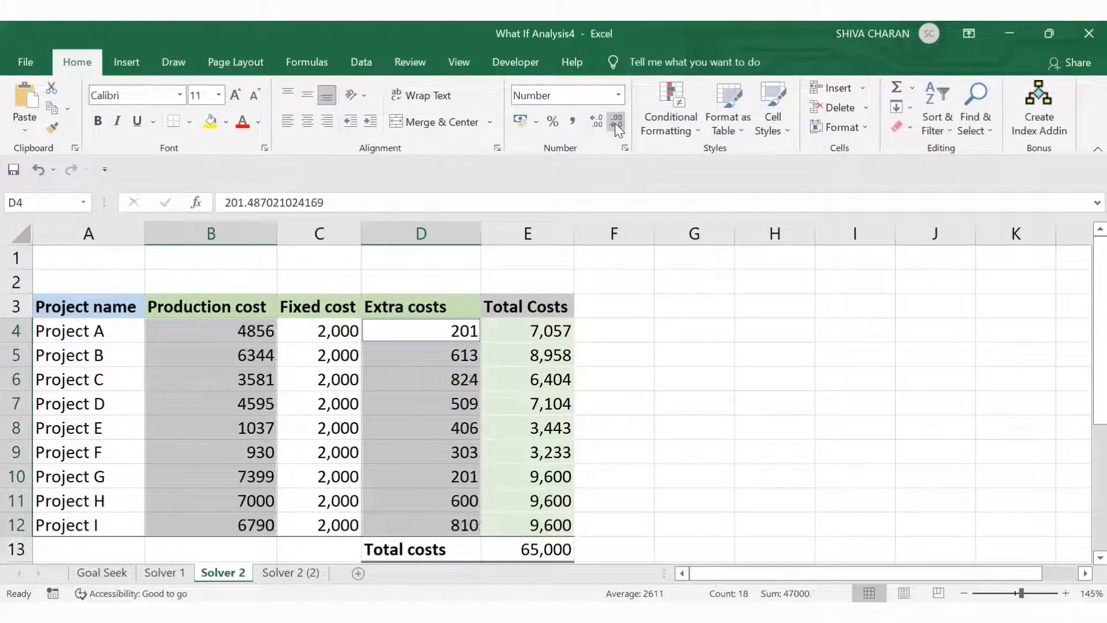
# Compare the project totals in E4:E12 with the maximum cost per project in E19.
pyautogui.click(556, 385)
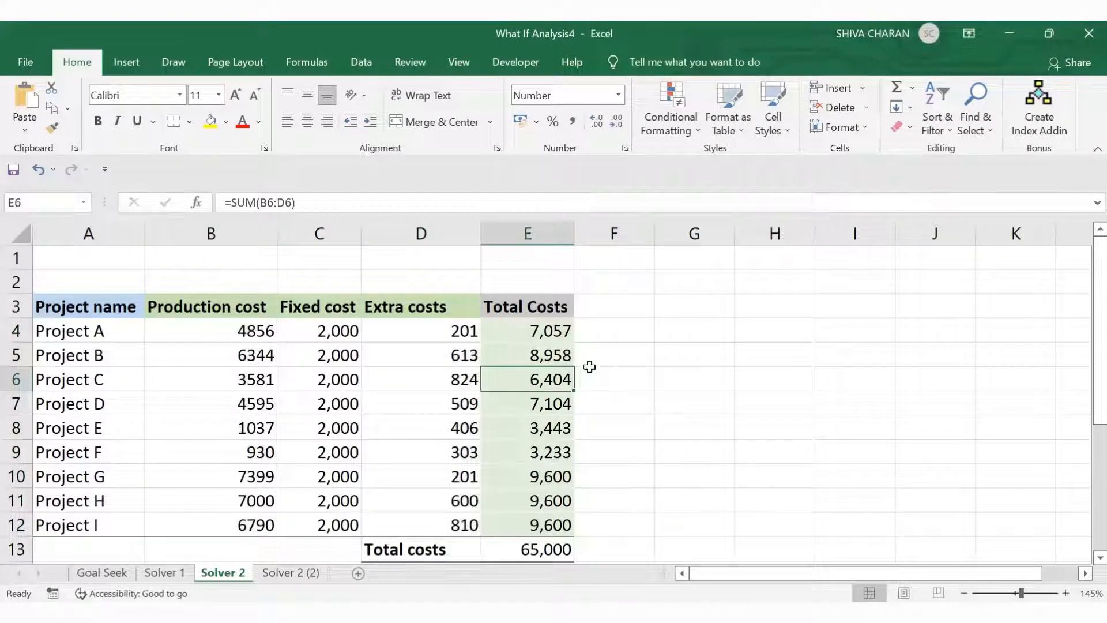
pyautogui.moveTo(553, 333); pyautogui.dragTo(550, 522)
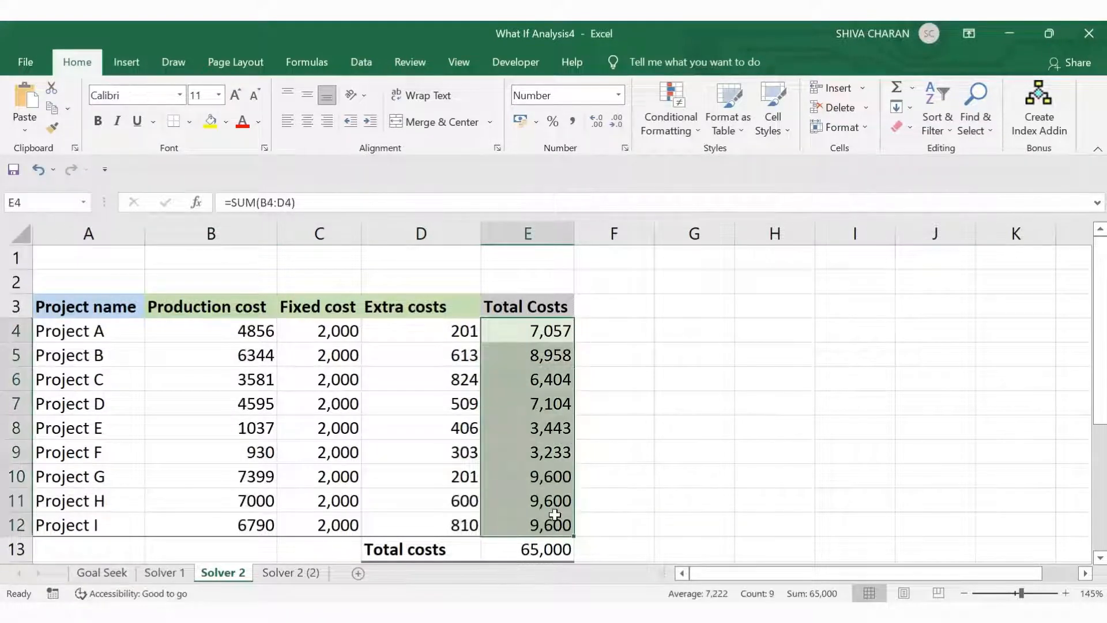
pyautogui.scroll(-2, 650, 459)
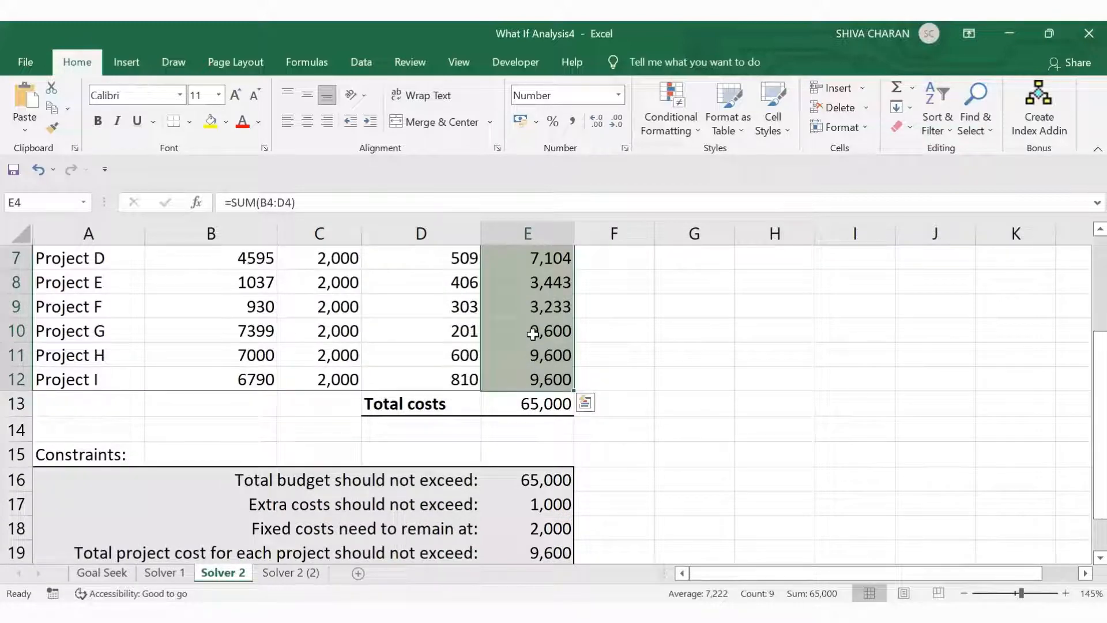
pyautogui.click(526, 547)
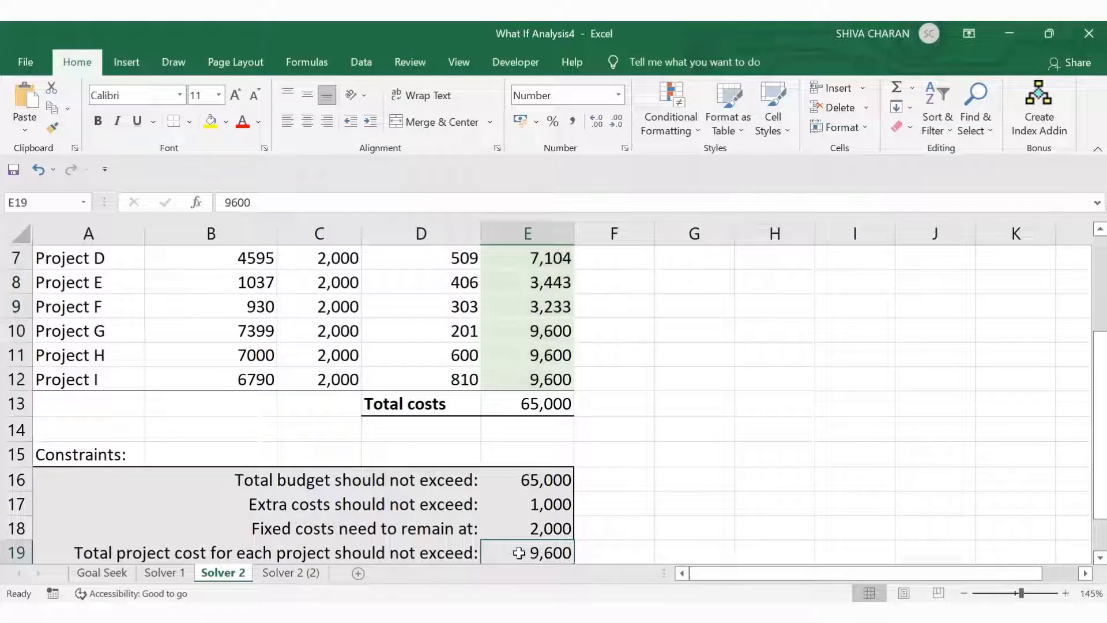
pyautogui.scroll(2, 518, 553)
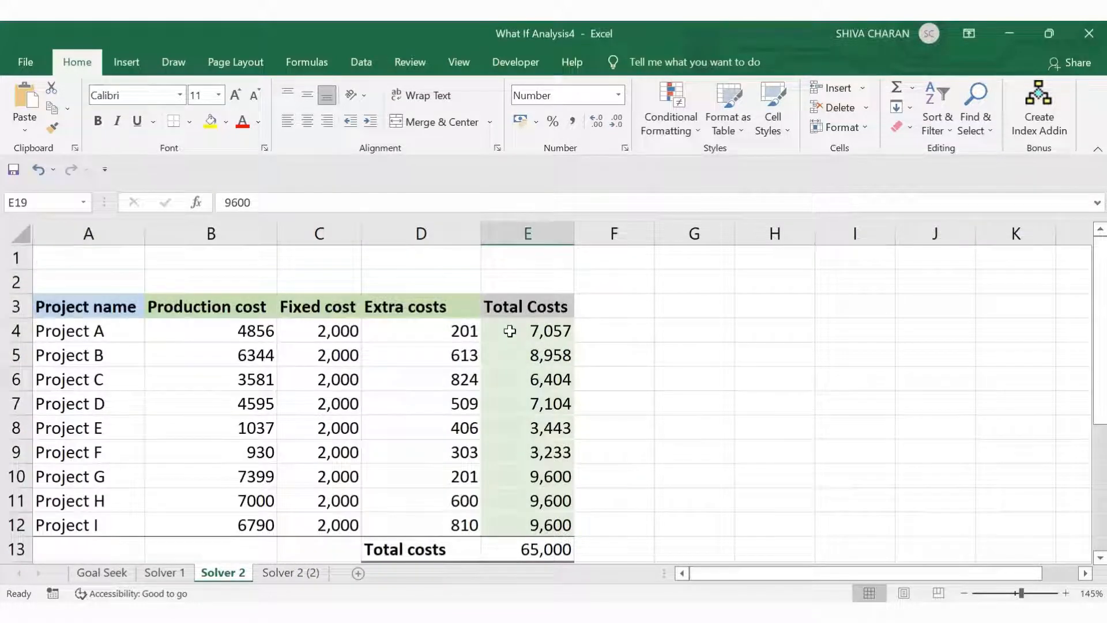
# Compare the project totals in E4:E12 and the overall total in E13 with the total budget limit in E16.
pyautogui.moveTo(510, 331); pyautogui.dragTo(524, 519)
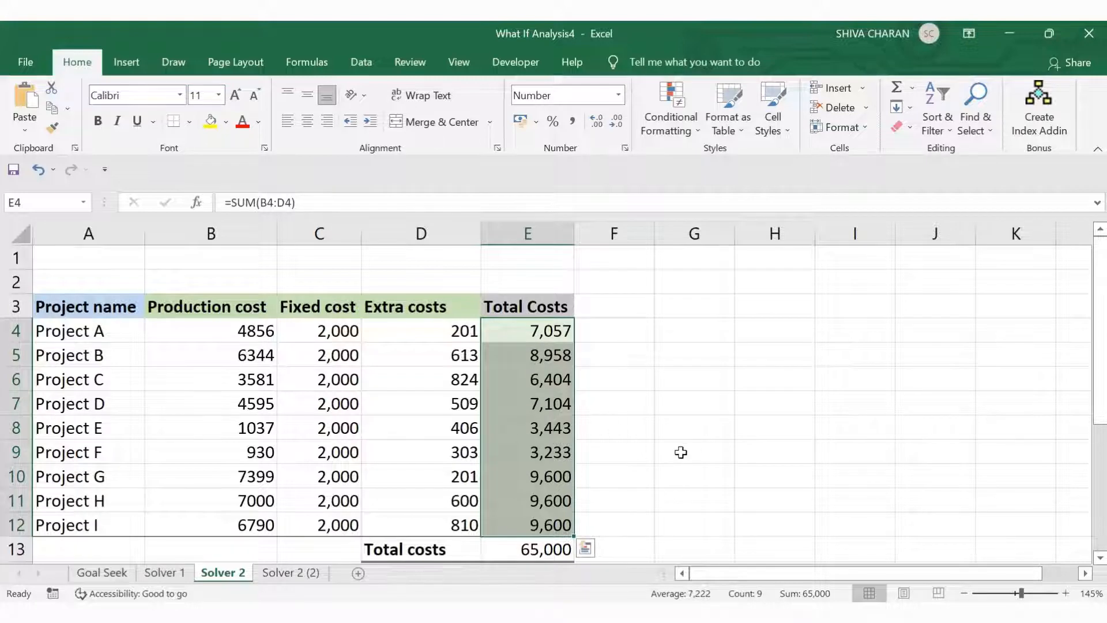
pyautogui.scroll(-2, 548, 406)
pyautogui.click(540, 402)
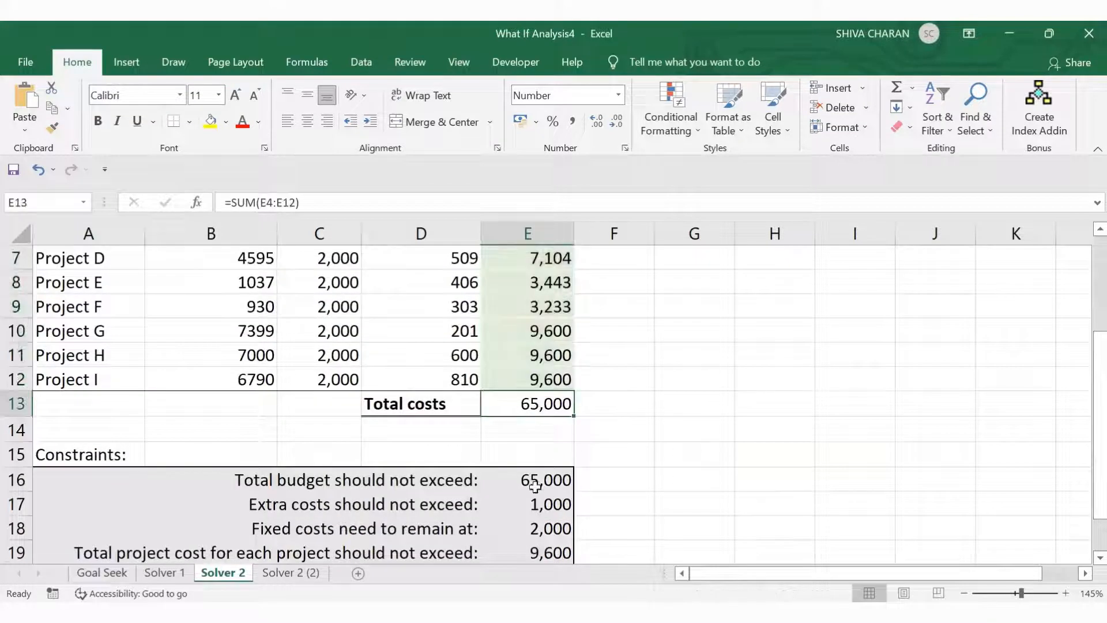
pyautogui.click(528, 480)
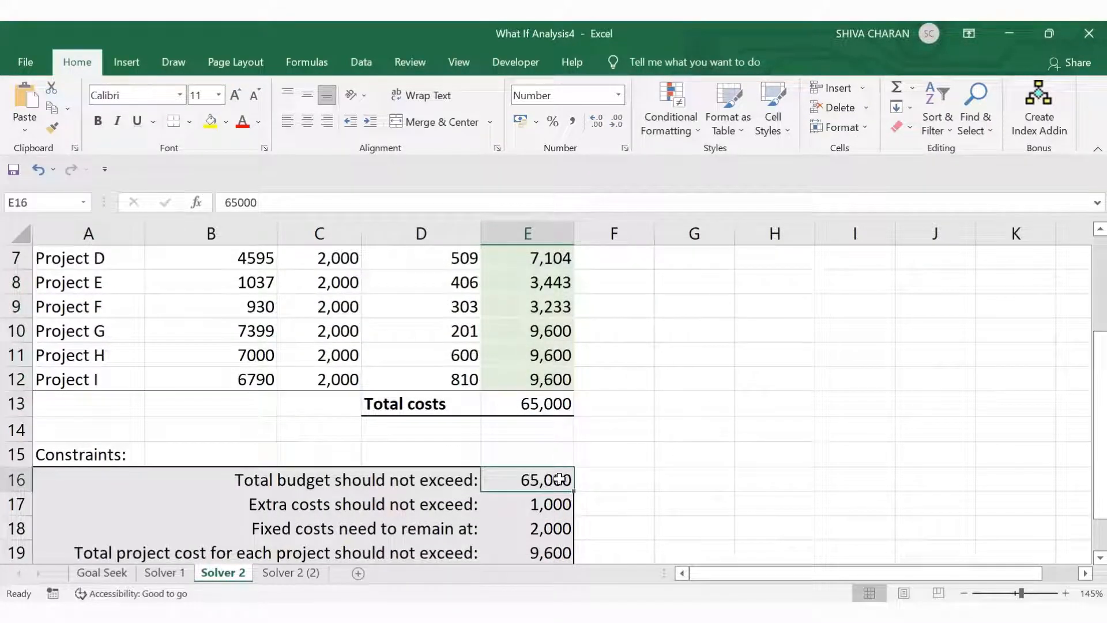
pyautogui.click(526, 403)
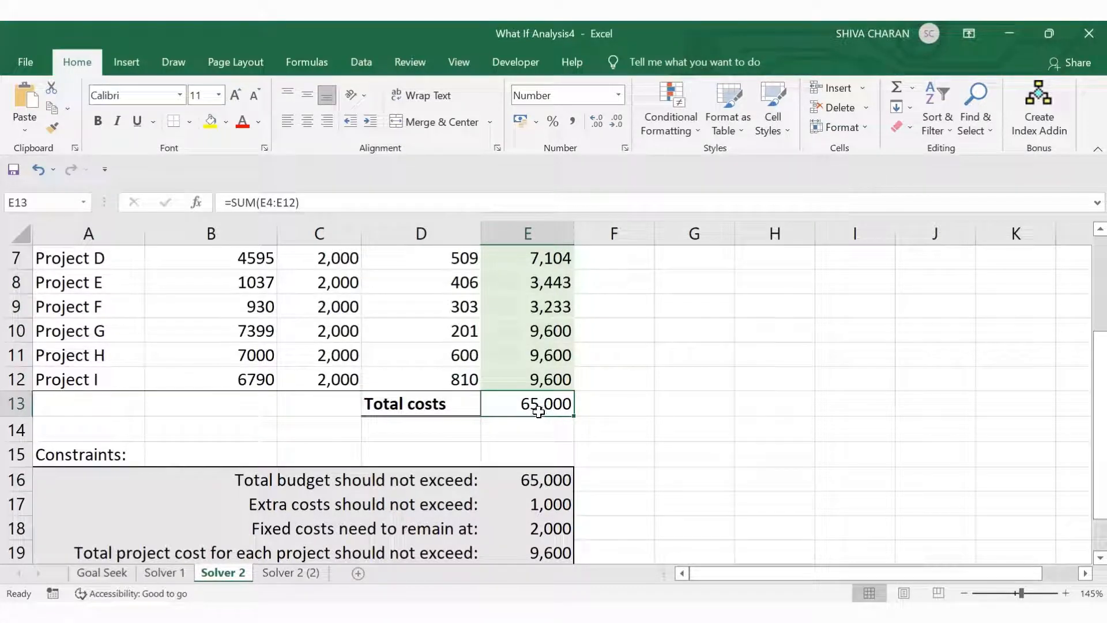
# Check the extra costs D4:D12 and fixed costs C4:C12 against their limits in the constraints list.
pyautogui.click(294, 501)
pyautogui.click(544, 505)
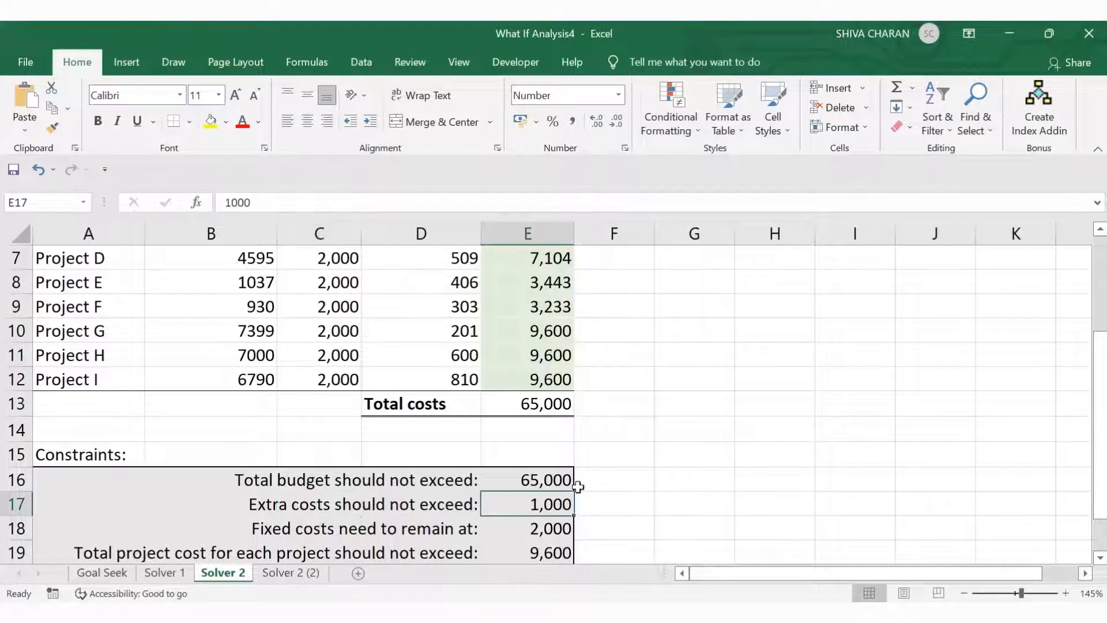
pyautogui.scroll(2, 577, 486)
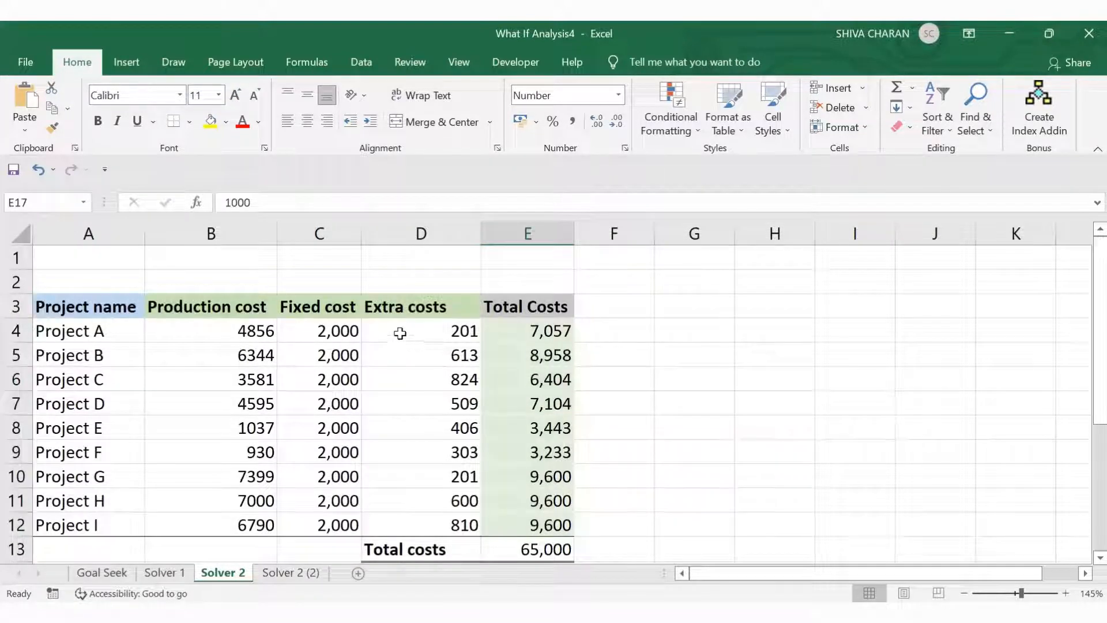
pyautogui.moveTo(400, 333); pyautogui.dragTo(432, 515)
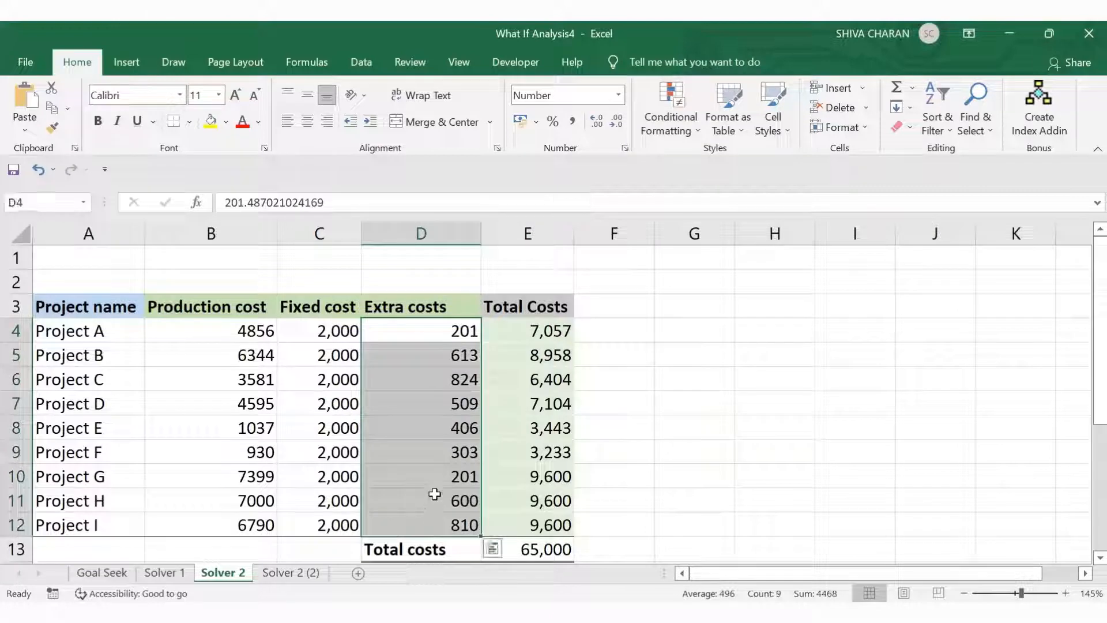
pyautogui.moveTo(310, 335); pyautogui.dragTo(320, 522)
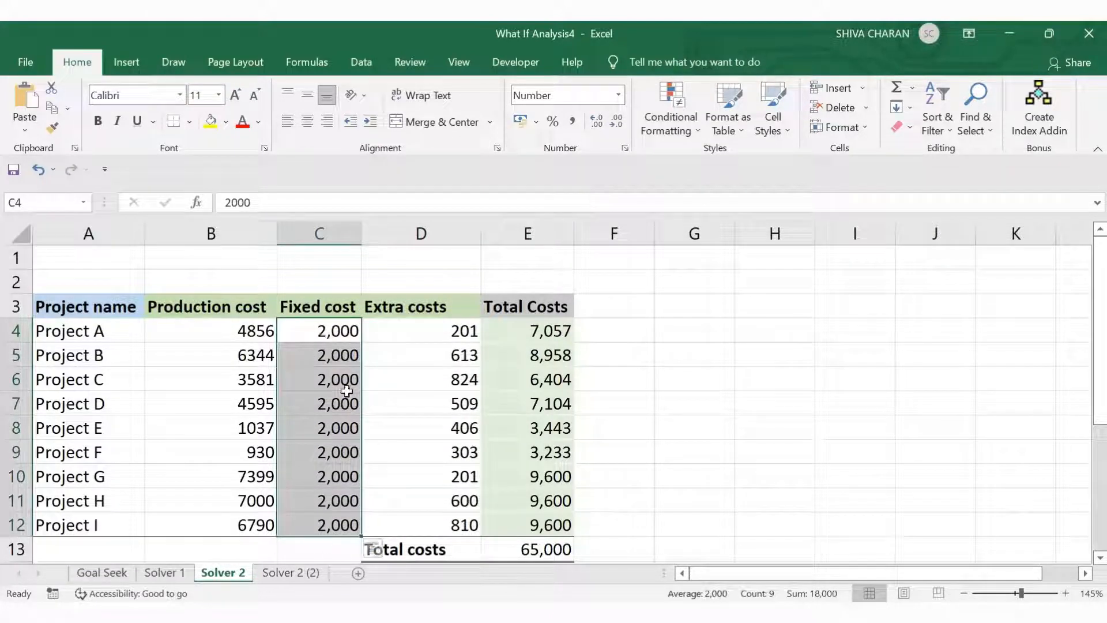
pyautogui.click(247, 335)
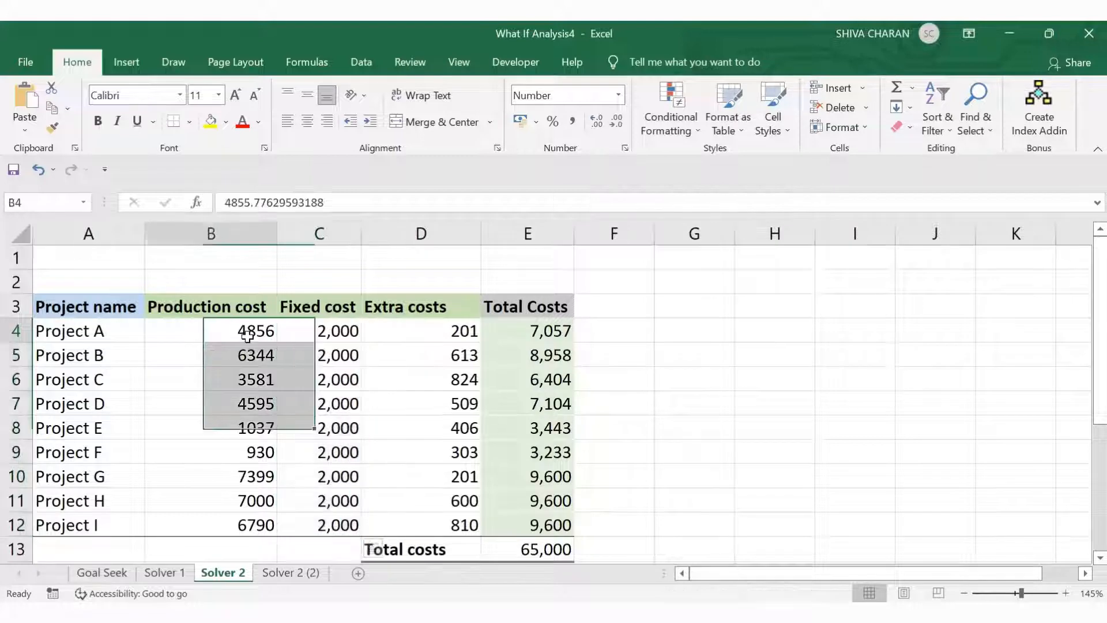
pyautogui.scroll(-4, 247, 335)
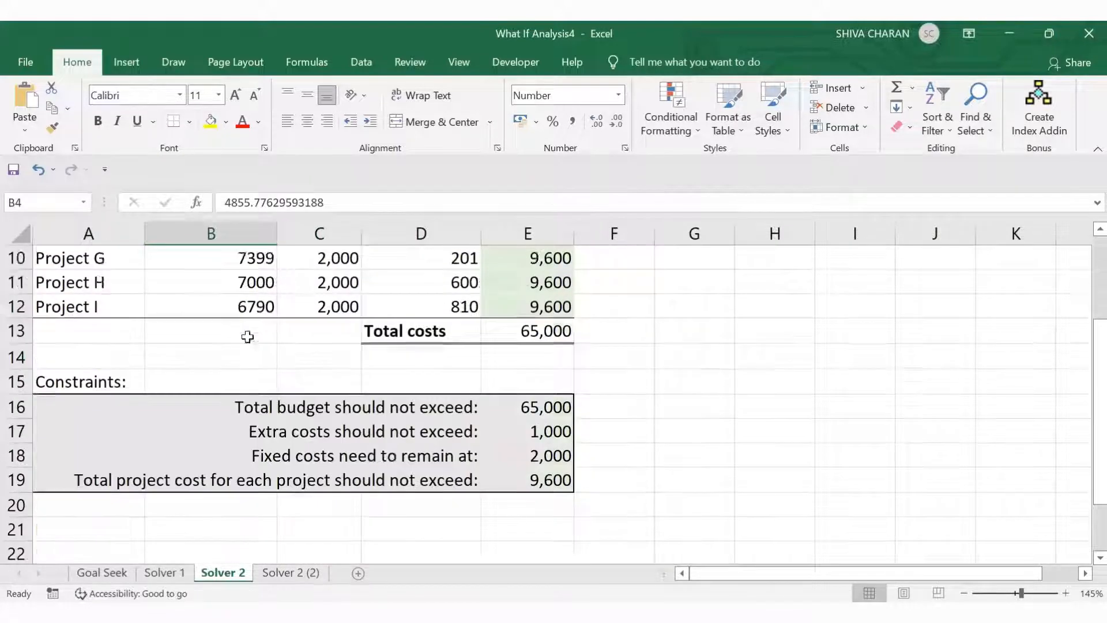
pyautogui.click(513, 403)
pyautogui.scroll(4, 239, 353)
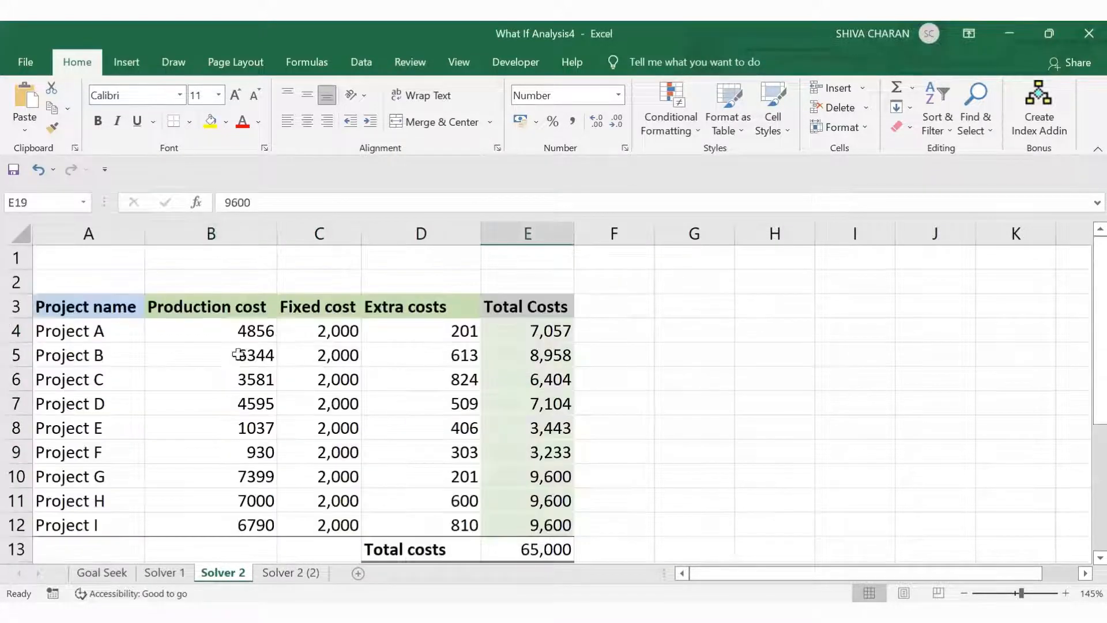
# Review the solved production costs B4:B12, the full cost block B4:D12 and the resulting totals in E4:E13.
pyautogui.moveTo(245, 331); pyautogui.dragTo(247, 526)
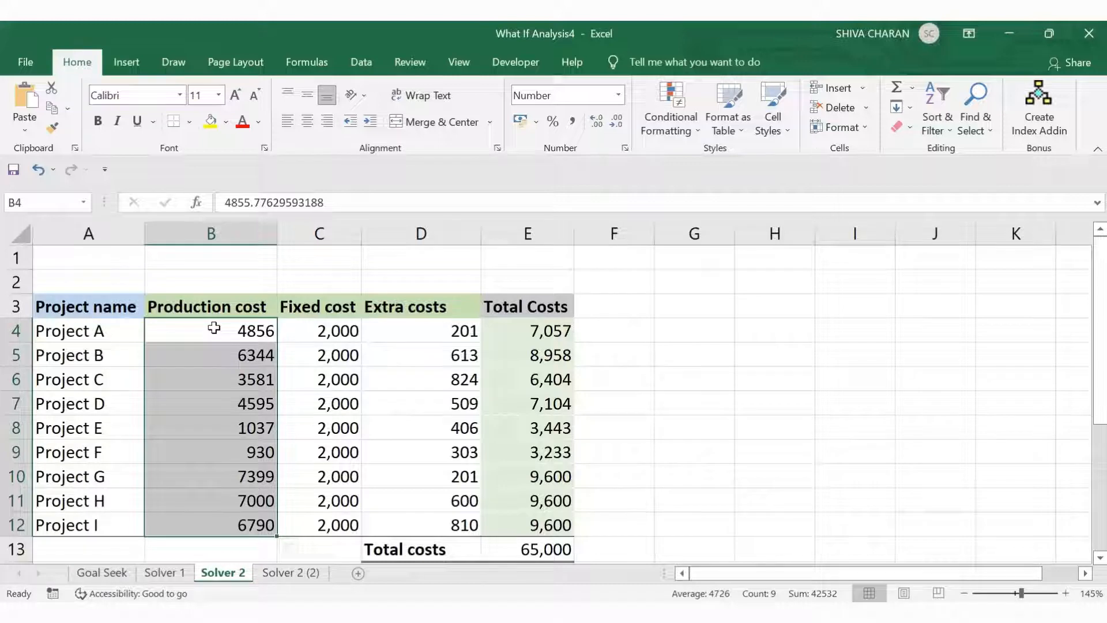
pyautogui.moveTo(214, 327); pyautogui.dragTo(410, 522)
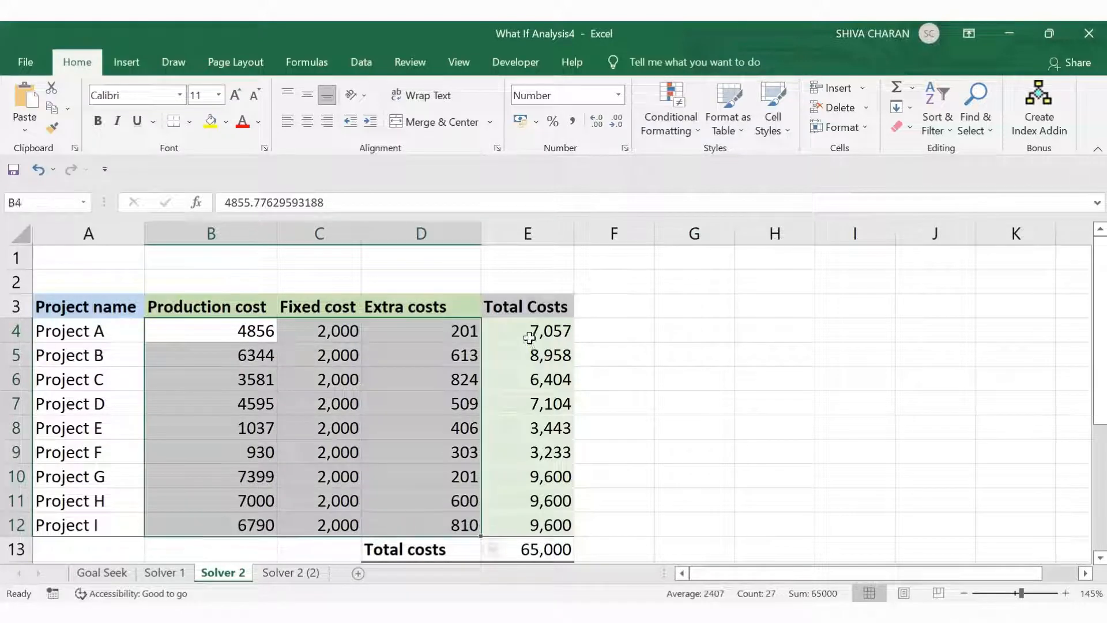
pyautogui.moveTo(529, 338); pyautogui.dragTo(528, 524)
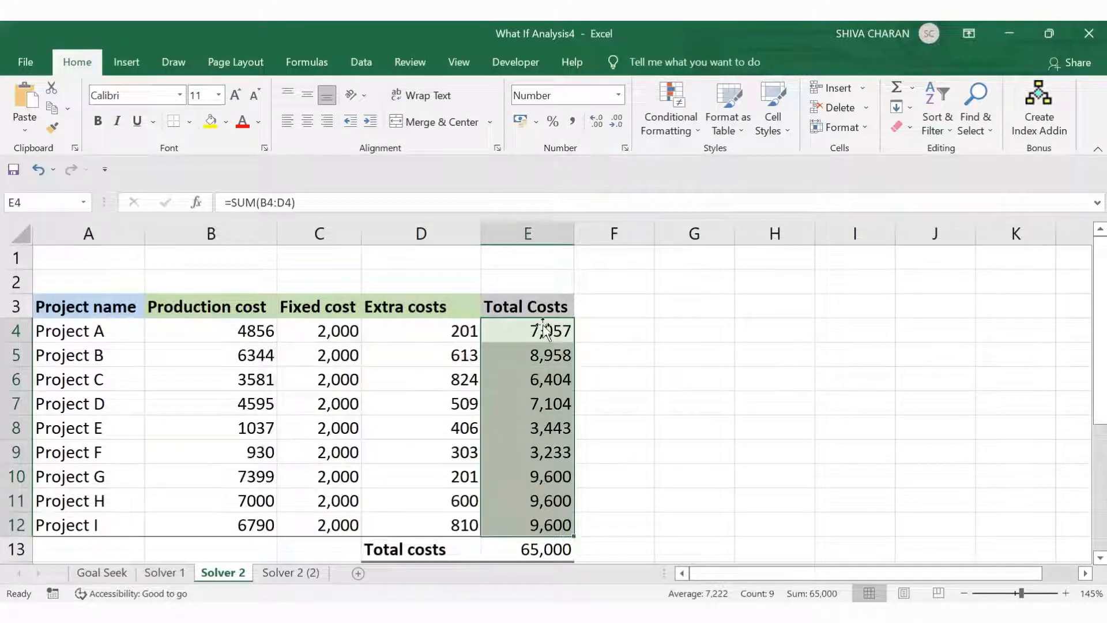
pyautogui.scroll(-1, 544, 331)
pyautogui.click(498, 474)
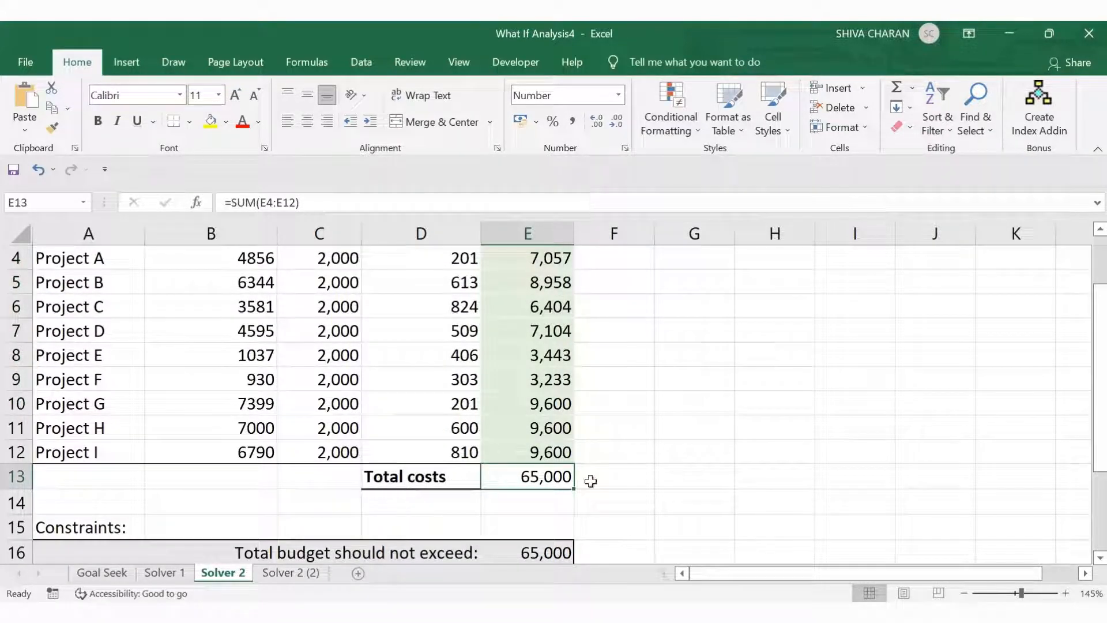
pyautogui.click(877, 508)
pyautogui.scroll(1, 882, 502)
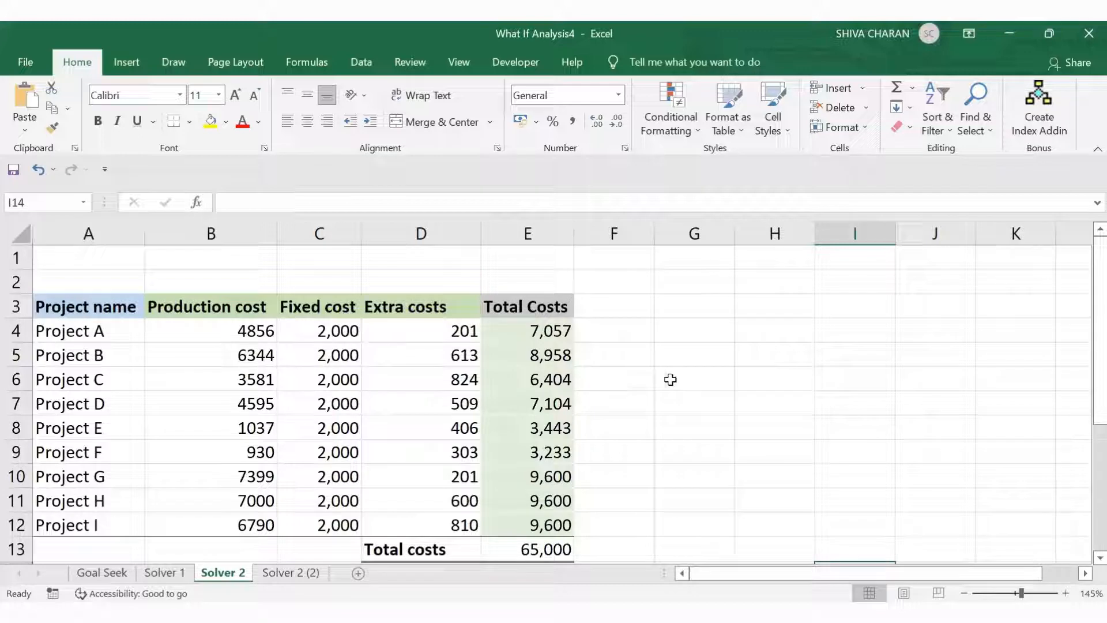
# Reread the constraints list in rows 16 to 19 and examine the extra costs D4:D12 again.
pyautogui.scroll(-3, 638, 439)
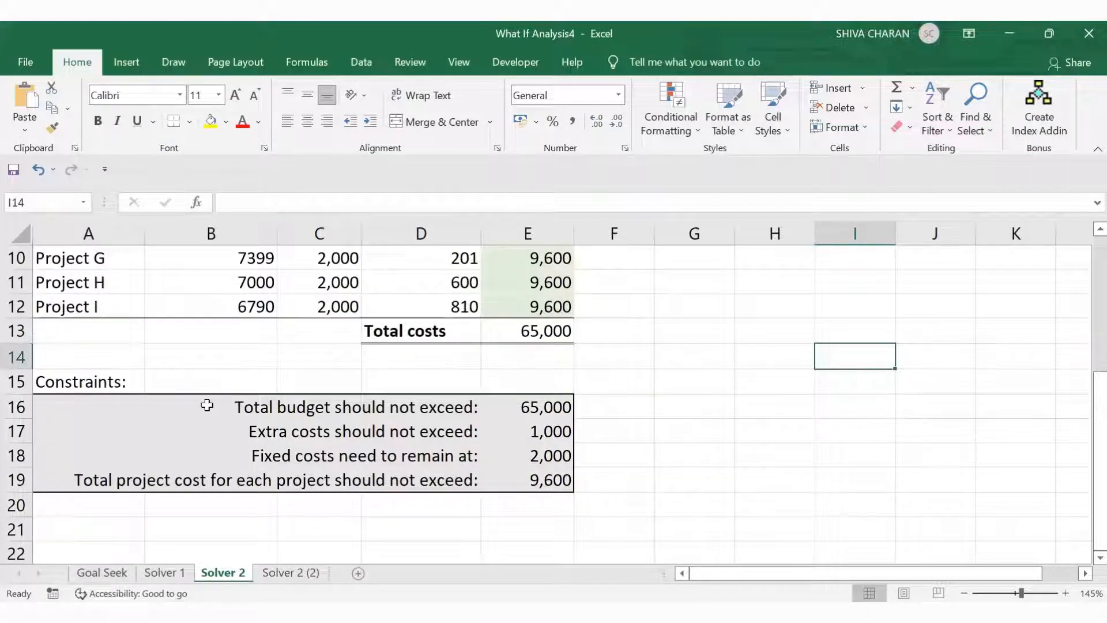
pyautogui.moveTo(271, 428); pyautogui.dragTo(600, 479)
pyautogui.click(757, 474)
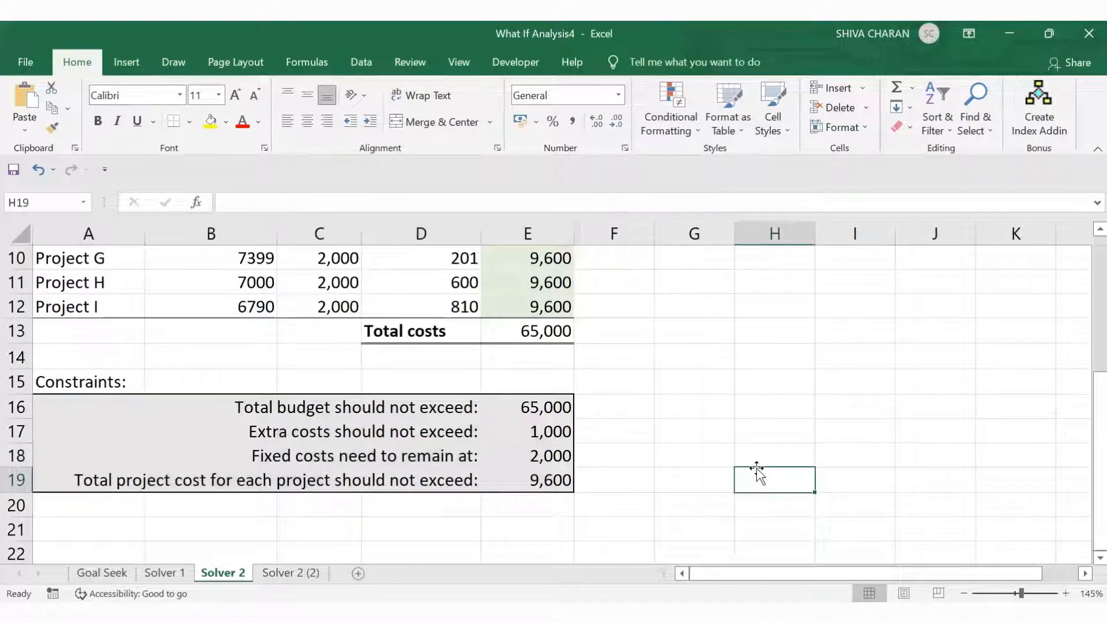
pyautogui.scroll(3, 757, 474)
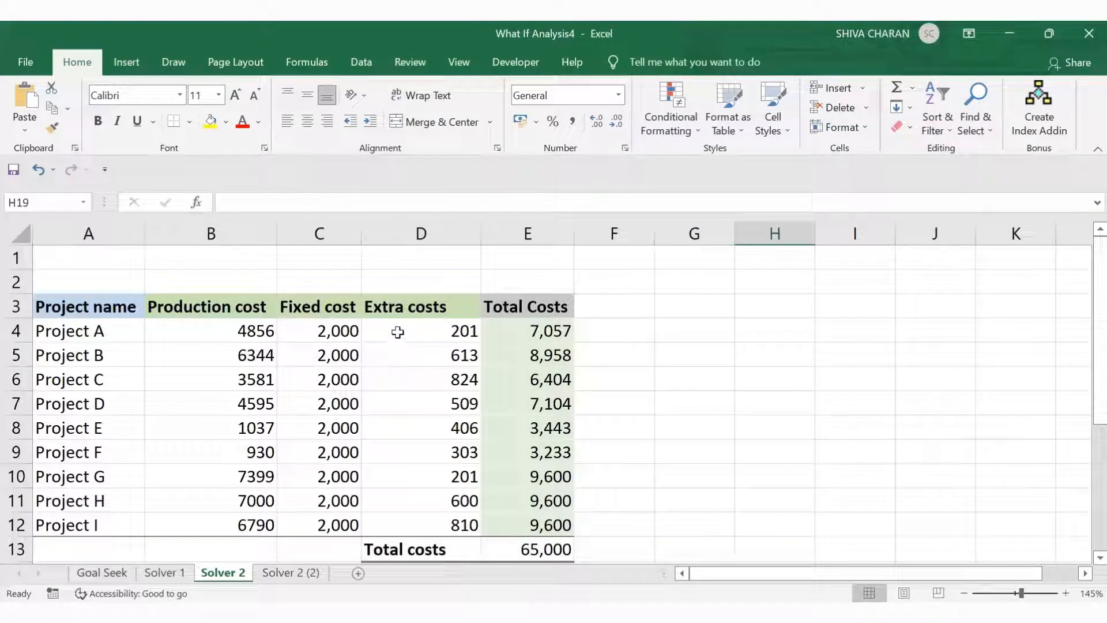
pyautogui.moveTo(398, 332); pyautogui.dragTo(435, 526)
pyautogui.click(729, 450)
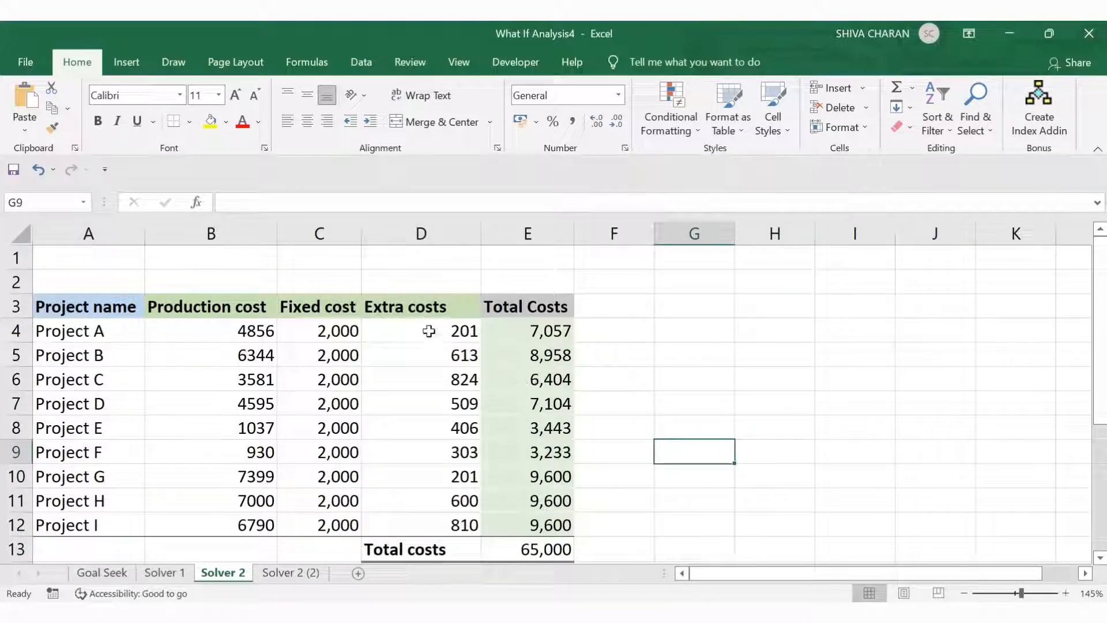
pyautogui.moveTo(430, 328); pyautogui.dragTo(454, 524)
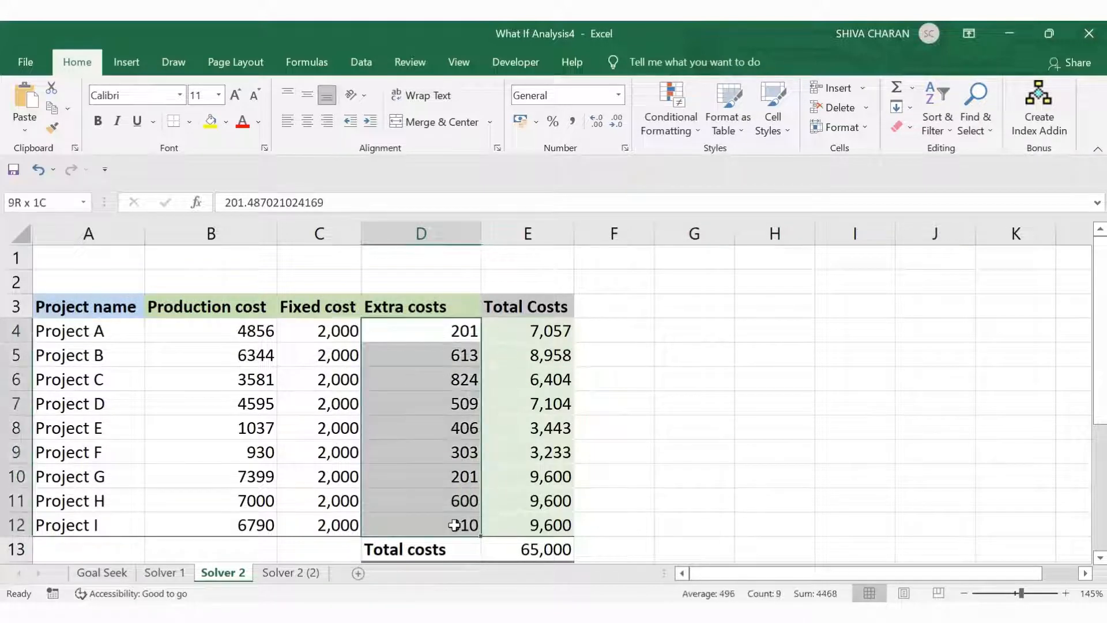
pyautogui.click(752, 475)
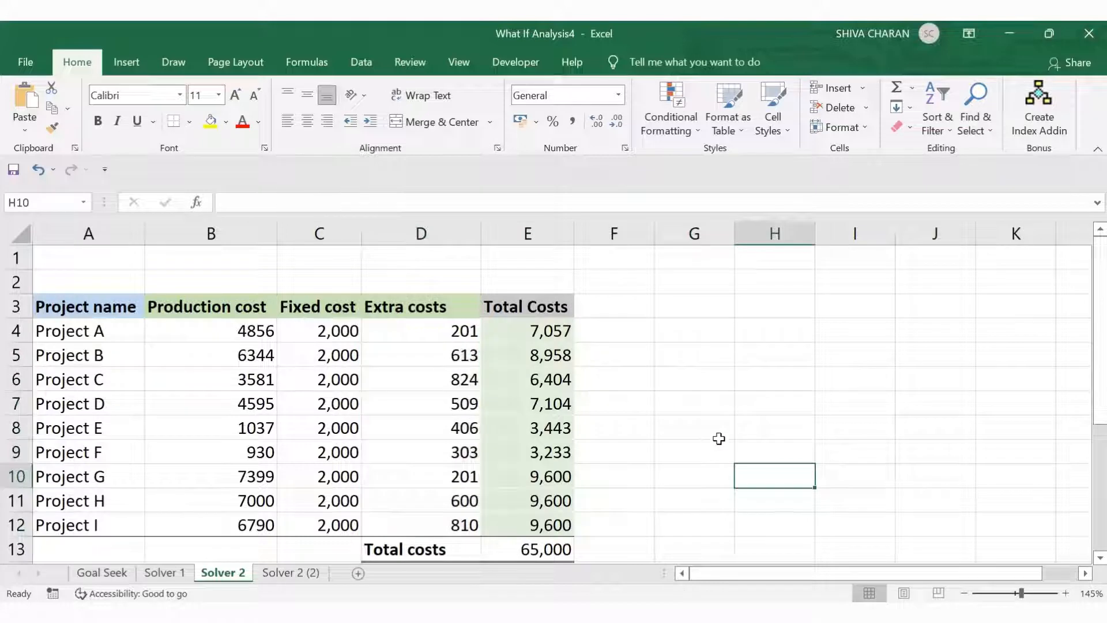
pyautogui.click(687, 377)
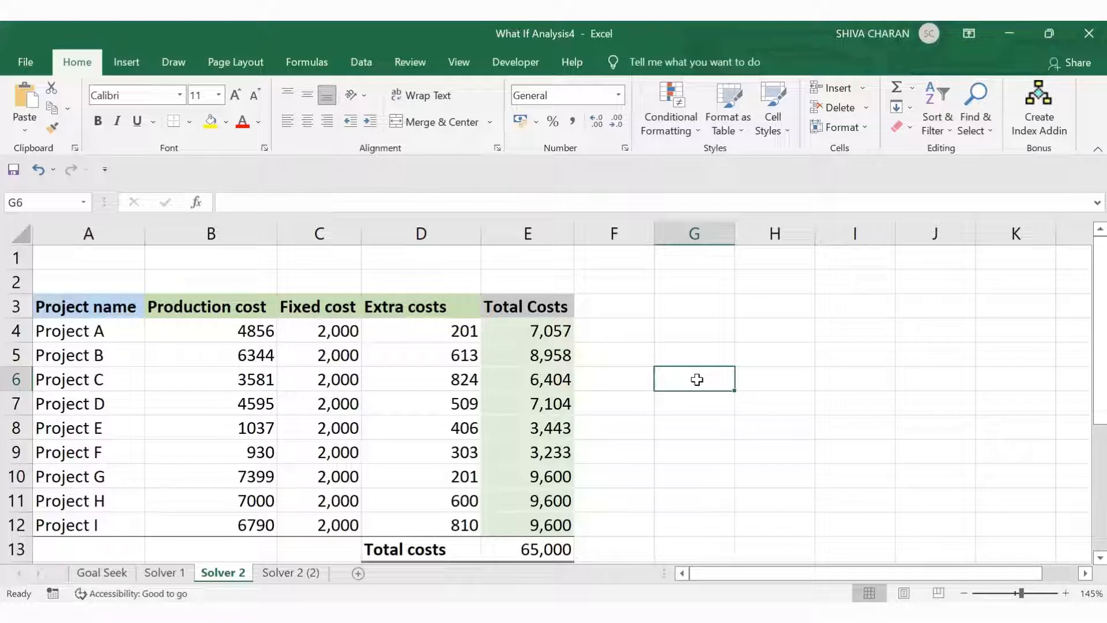
# Look at the Solver 2 (2) sheet and review the list of Solver topics in H2:H6 on the Goal Seek sheet.
pyautogui.hotkey('ctrl', 'pagedown')
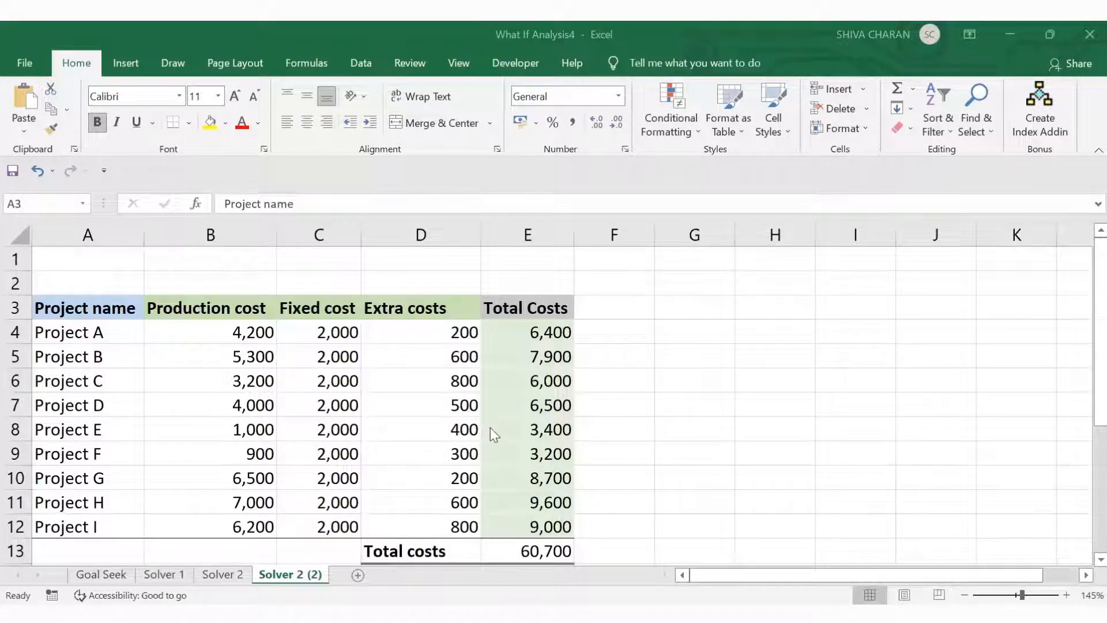
pyautogui.click(117, 576)
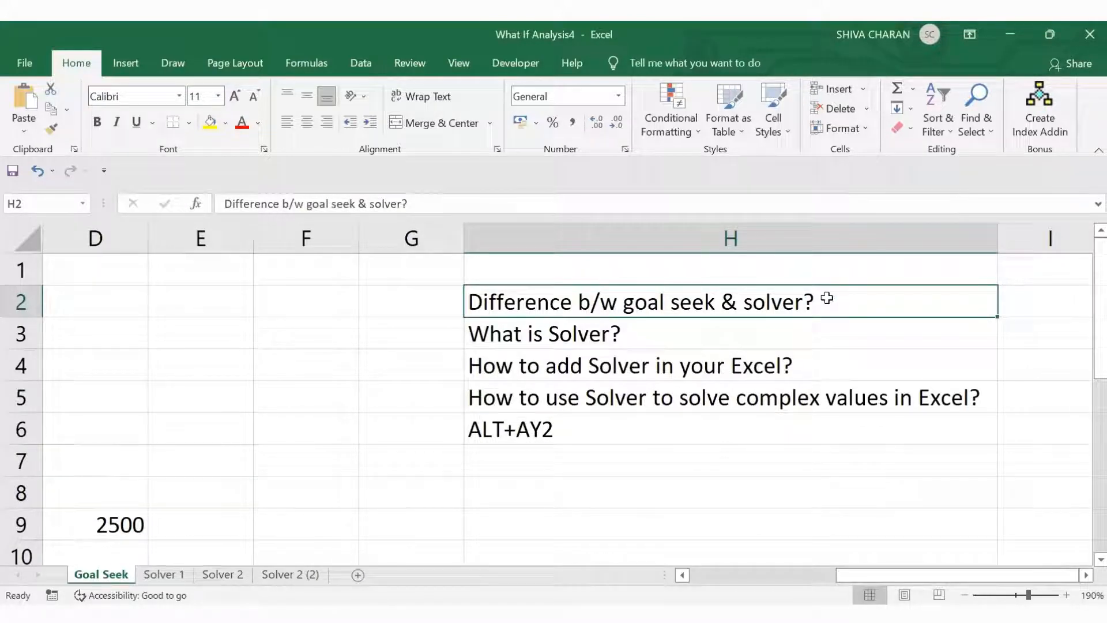
pyautogui.click(819, 336)
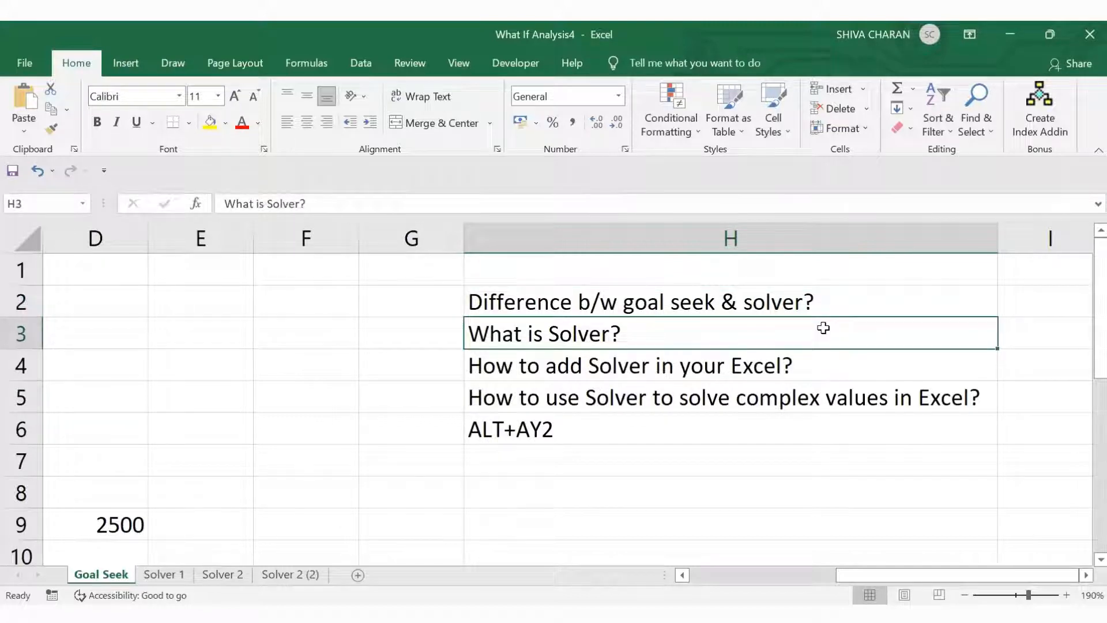
pyautogui.click(805, 360)
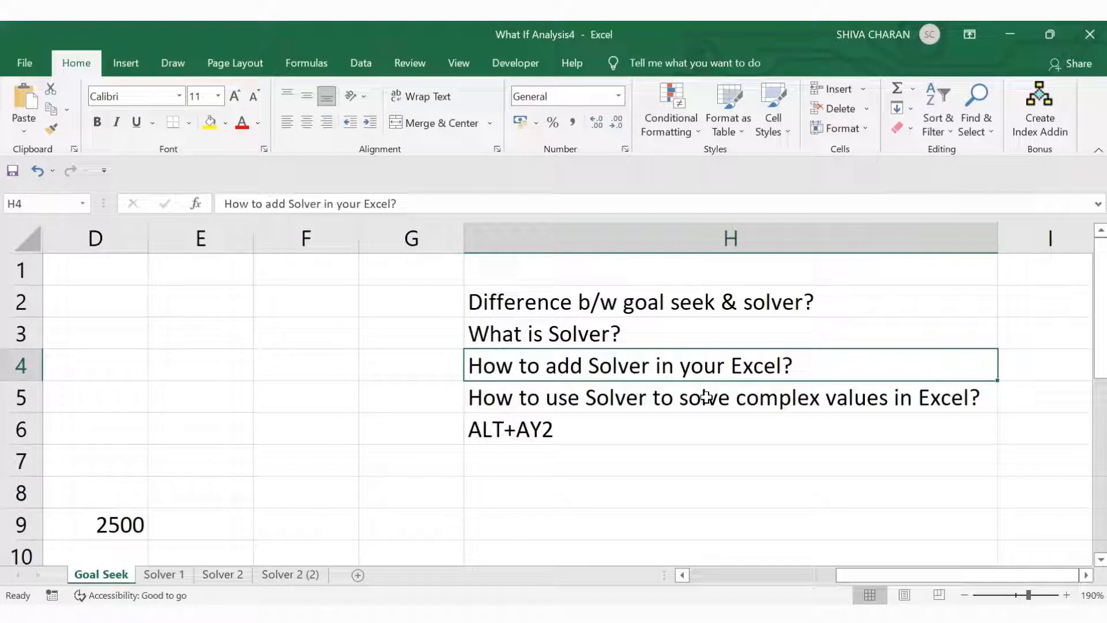
pyautogui.click(640, 461)
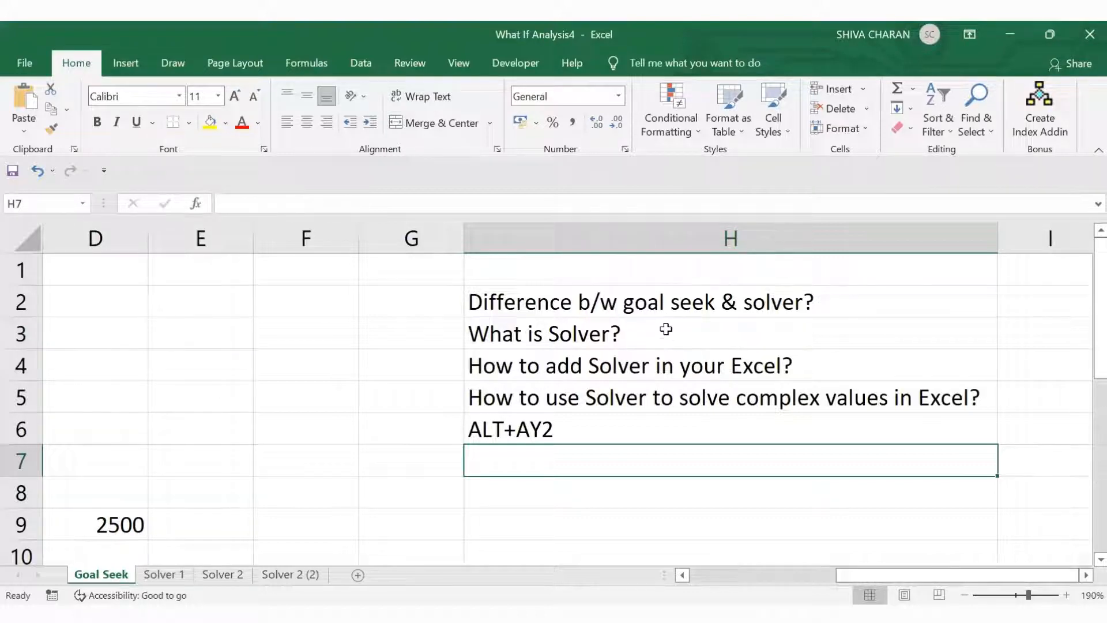
# Revisit the worked examples on the Goal Seek, Solver 1 and Solver 2 sheets.
pyautogui.click(700, 576)
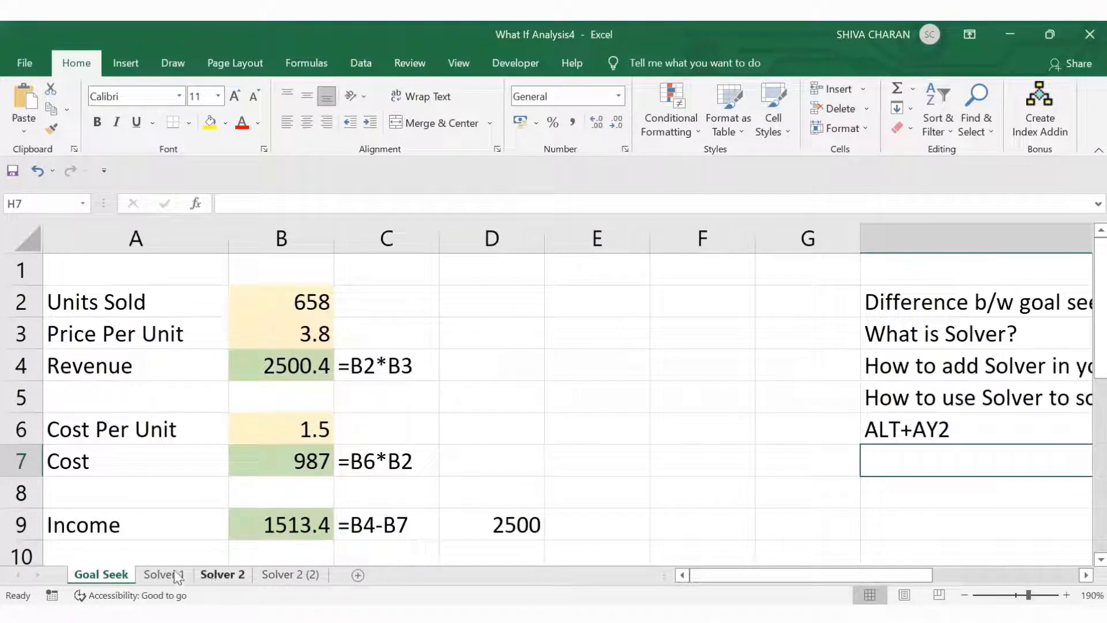
pyautogui.click(153, 562)
pyautogui.click(163, 574)
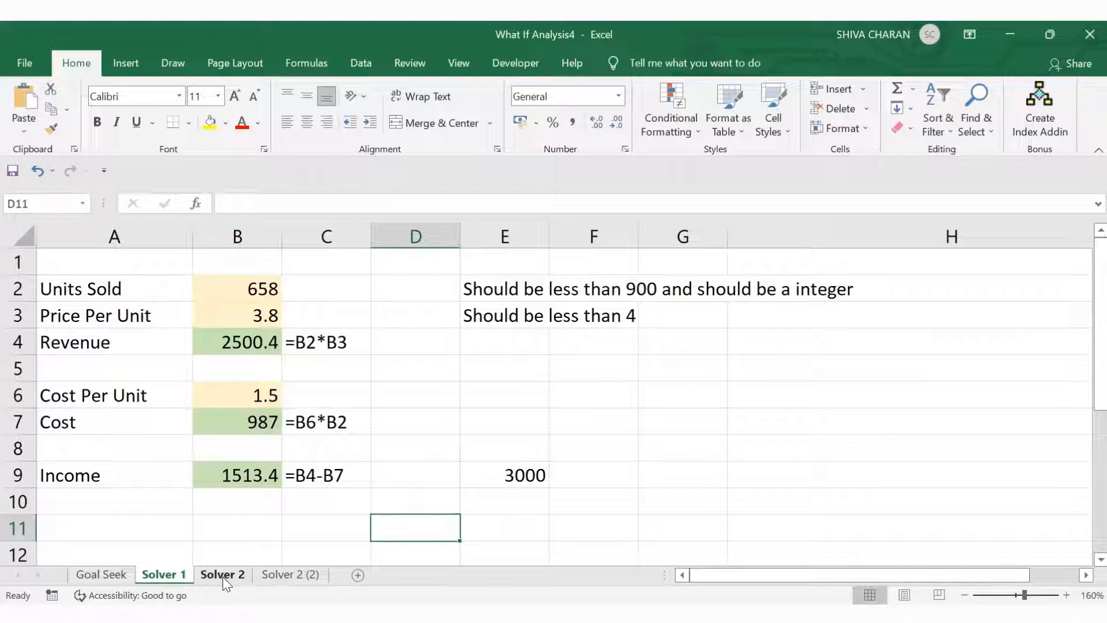
pyautogui.click(221, 574)
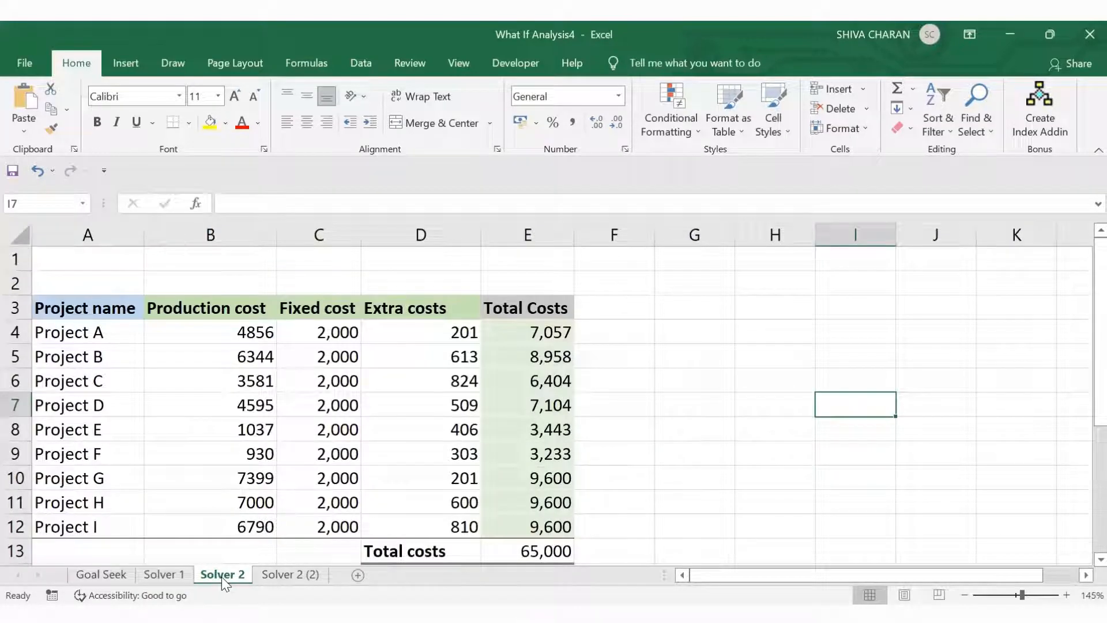
# Add "Scenario Manager" in H8 and "Data Tables" in H9 below the topic list on the Goal Seek sheet.
pyautogui.click(119, 575)
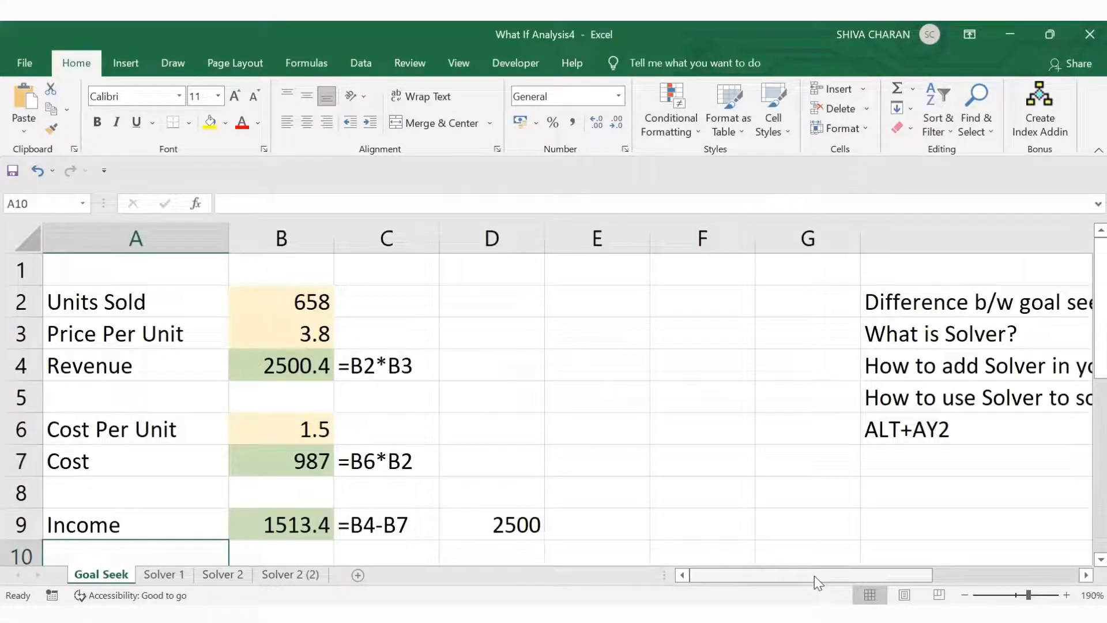
pyautogui.moveTo(814, 575); pyautogui.dragTo(964, 569)
pyautogui.click(614, 495)
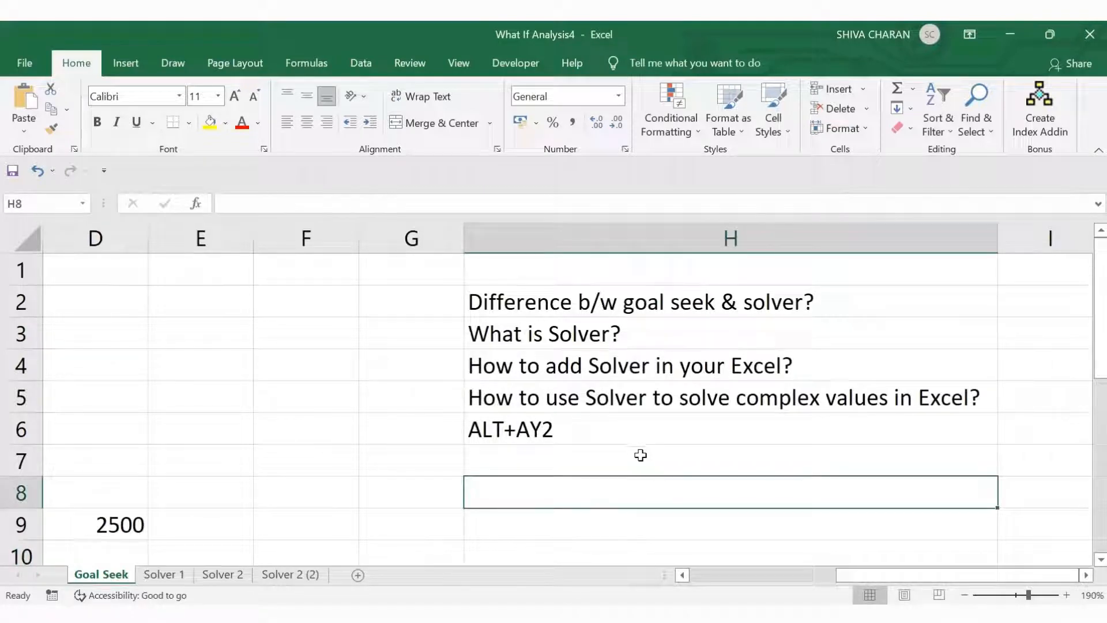
pyautogui.write('Sc')
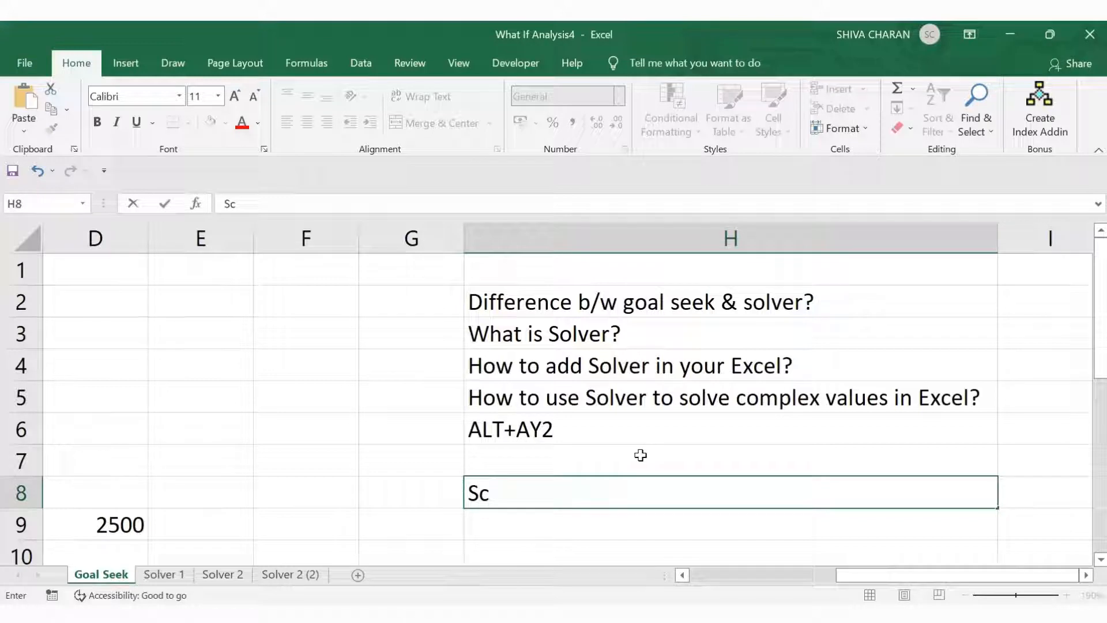
pyautogui.write('enario Managh')
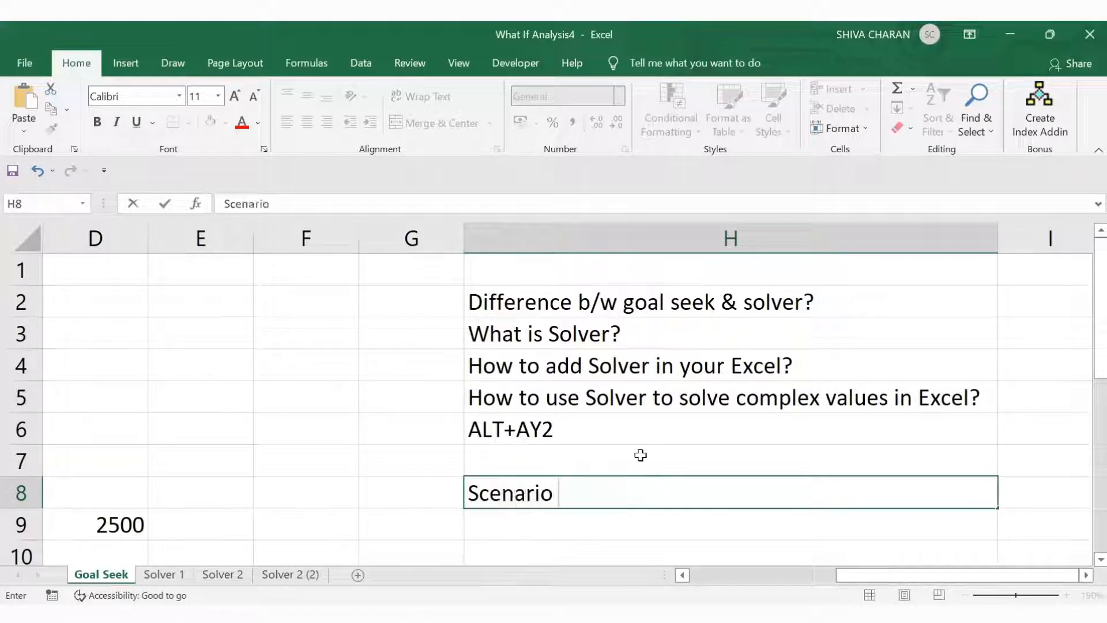
pyautogui.press('BackSpace')
pyautogui.write('er')
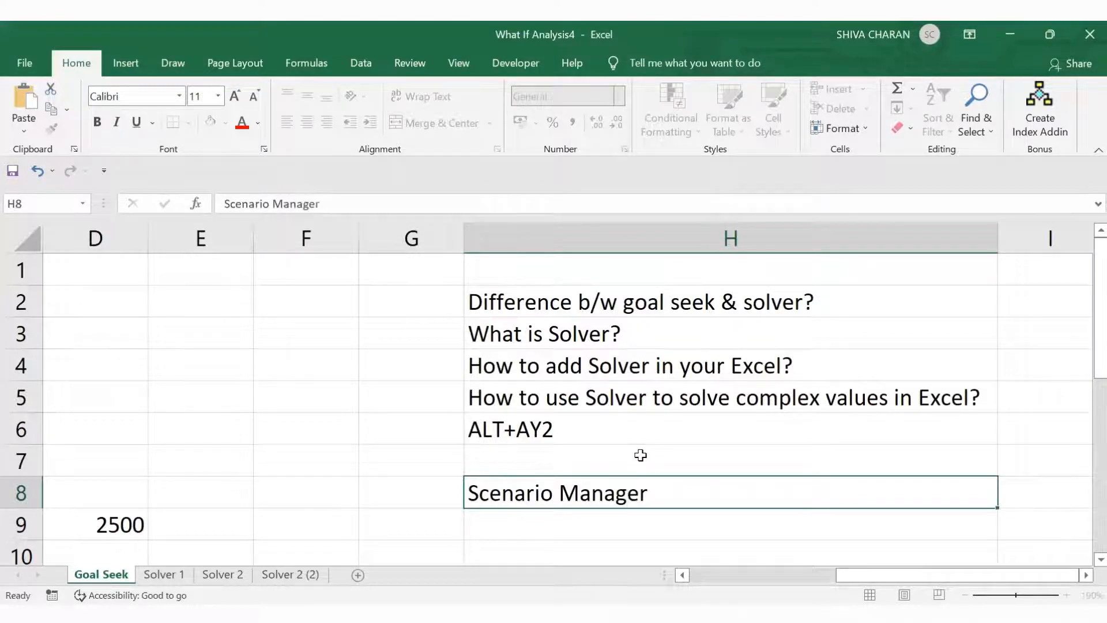
pyautogui.press('Return')
pyautogui.write('Data ')
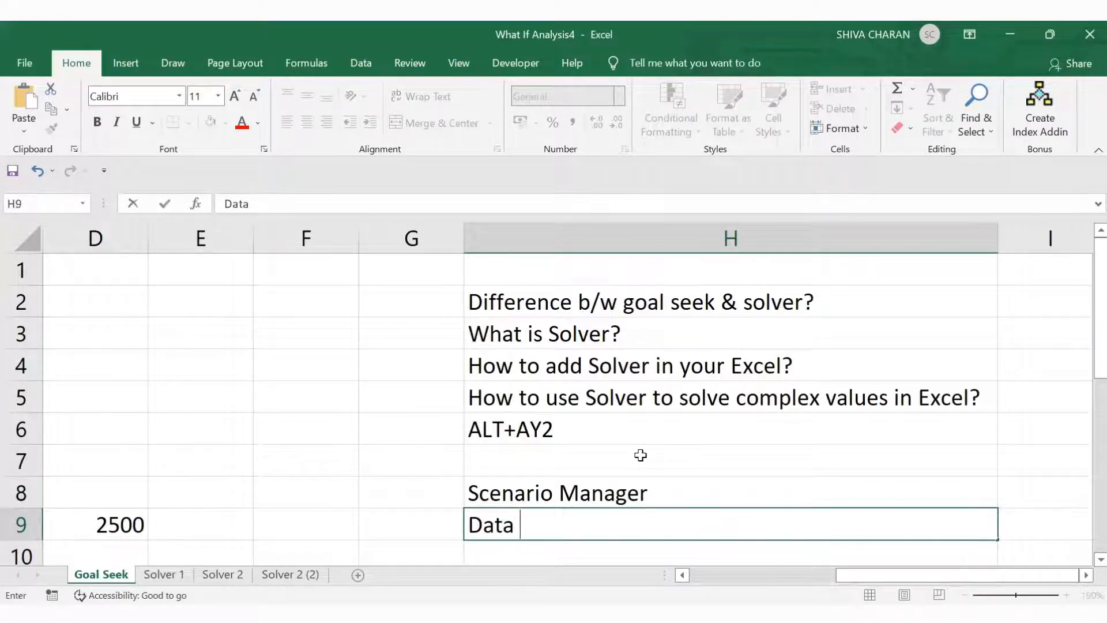
pyautogui.write('Tables')
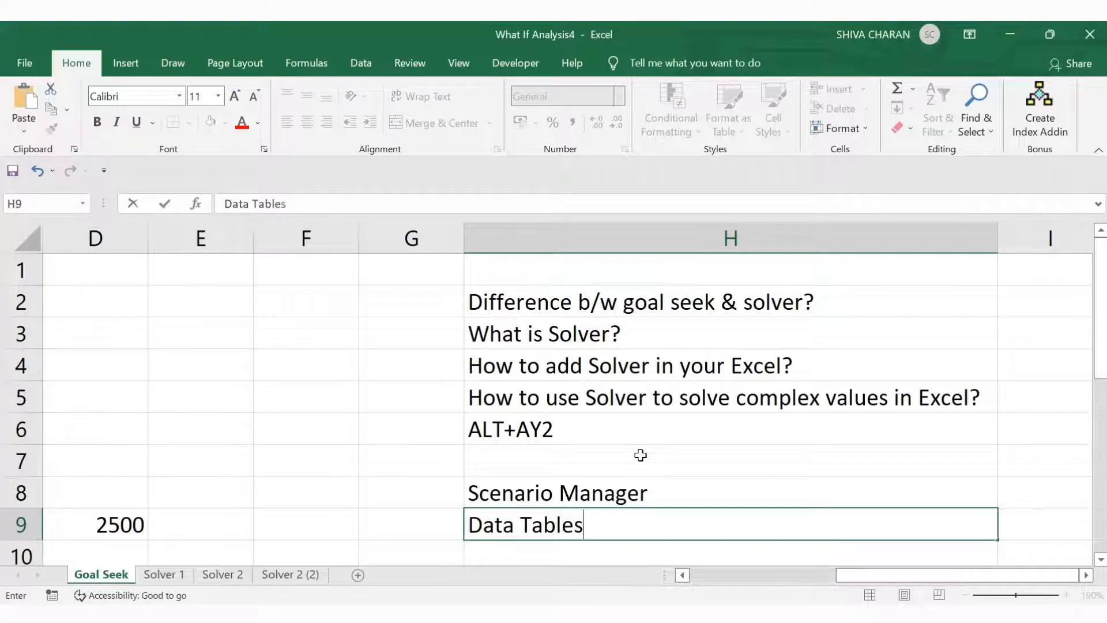
pyautogui.press('Return')
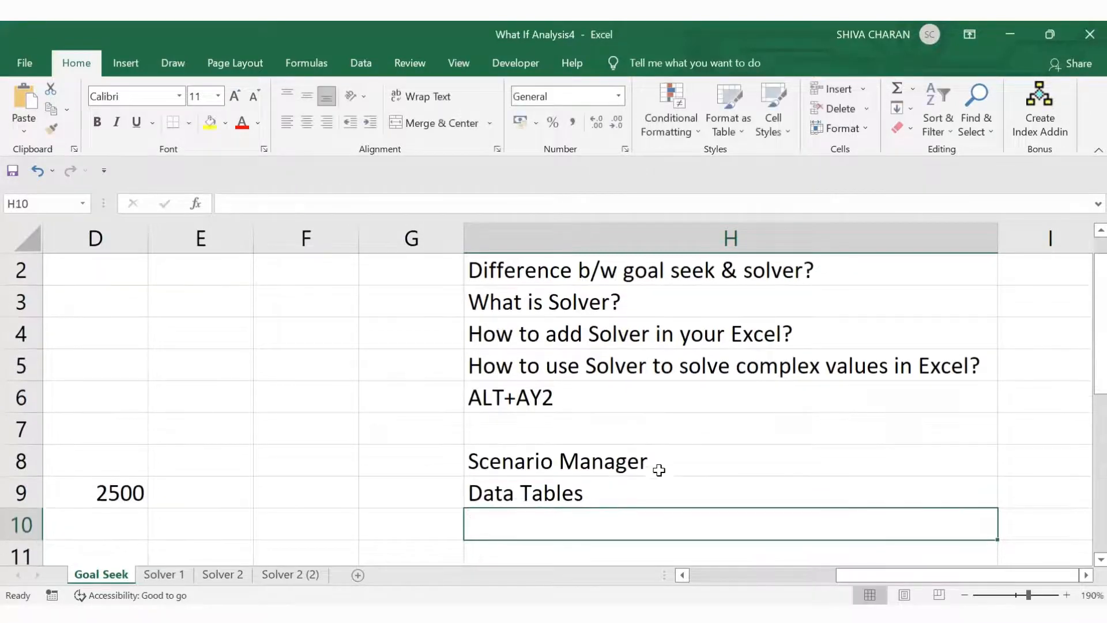